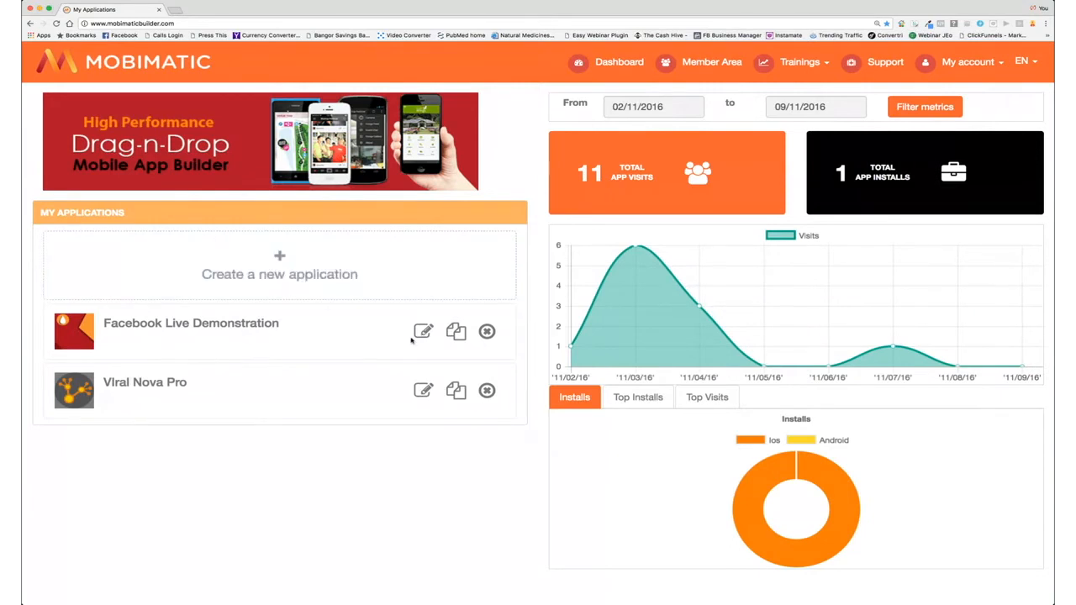
# Step: Open the Facebook Live Demonstration app for editing and go to its Pages section
pyautogui.click(424, 334)
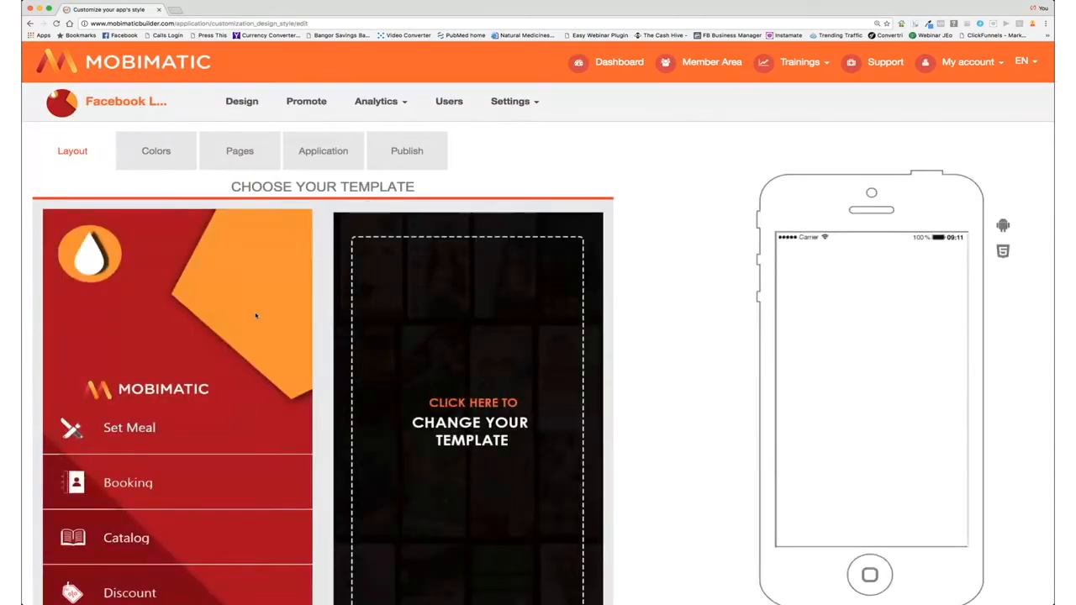
pyautogui.click(240, 152)
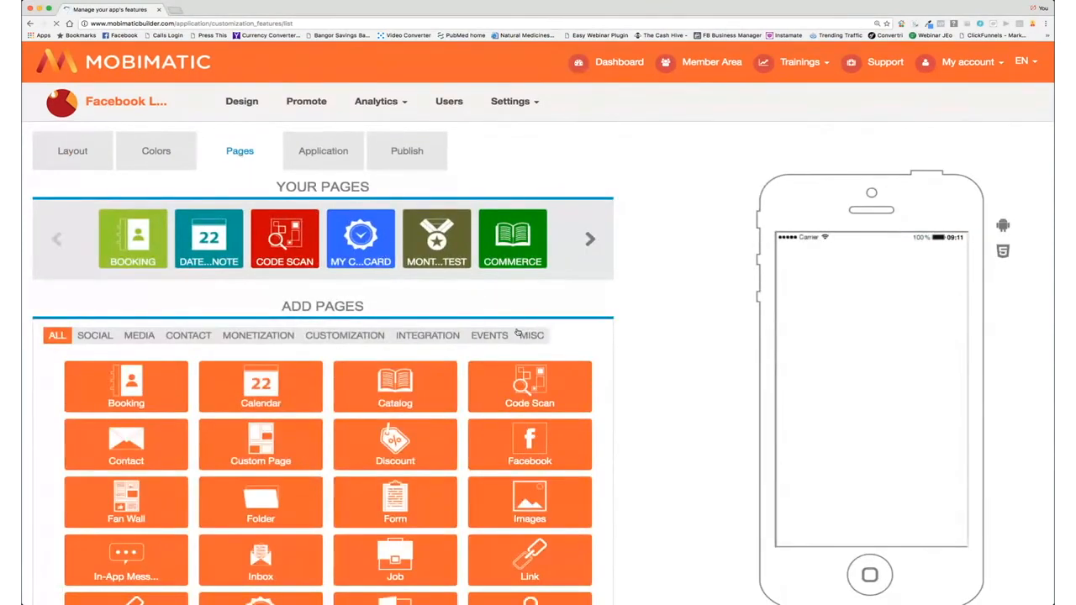
# Step: Bring up the feature settings of the My Company Loyalty Card page with the Free Pizza card
pyautogui.scroll(-3, 517, 330)
pyautogui.scroll(2, 516, 330)
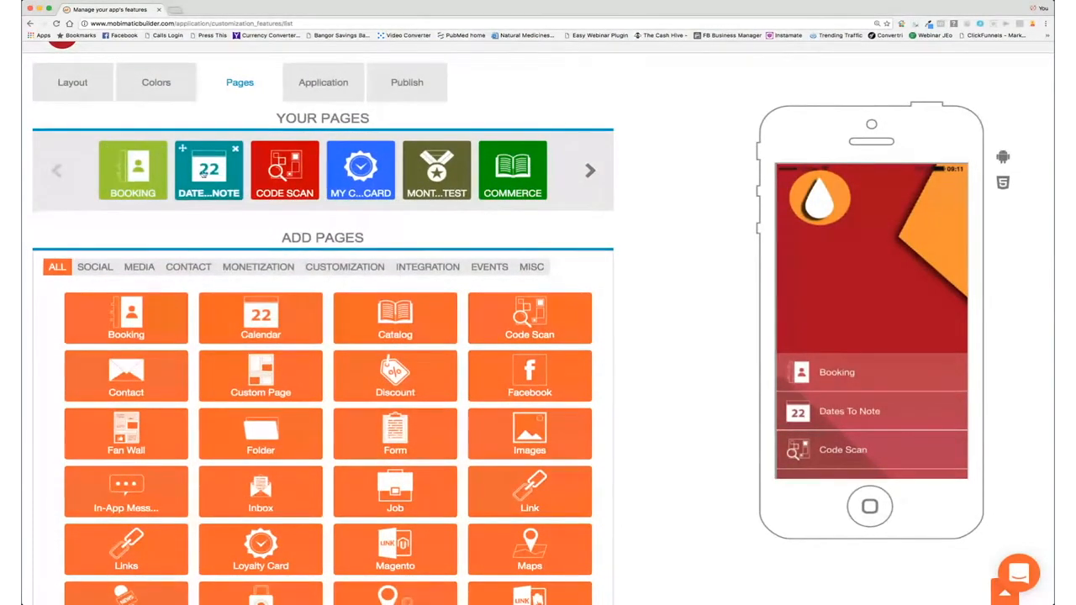
pyautogui.moveTo(213, 176)
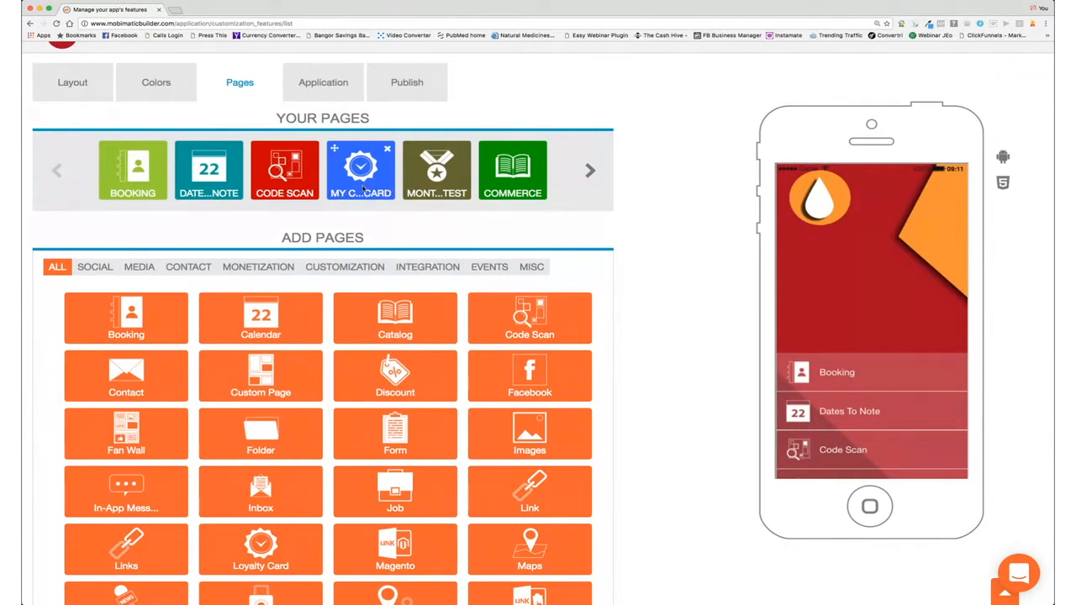
pyautogui.click(359, 192)
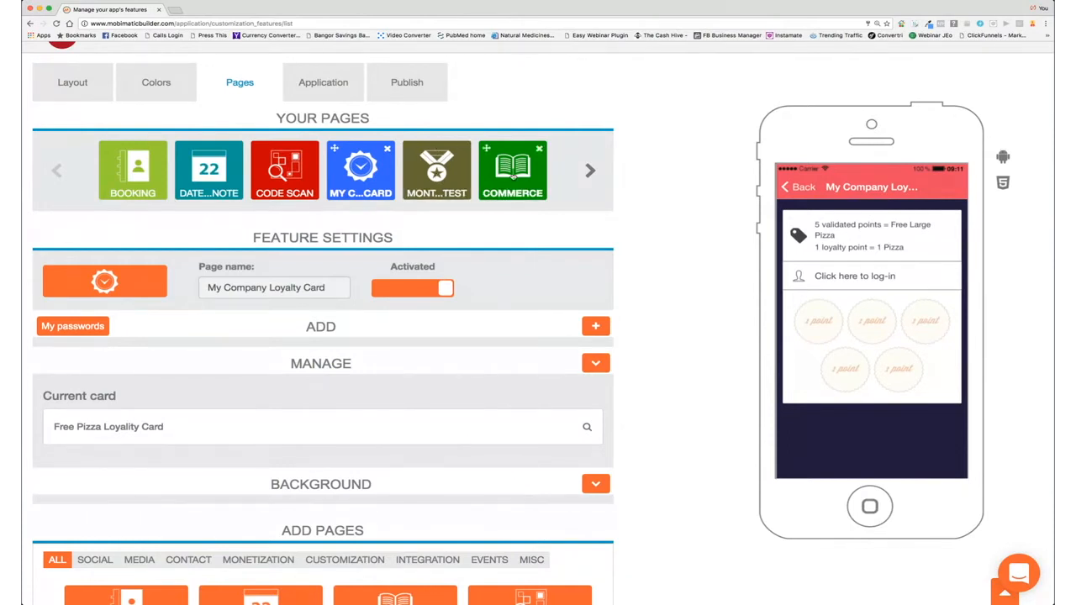
# Step: Advance the Your Pages carousel twice to its last pages, then scroll to the Add Pages grid
pyautogui.click(590, 171)
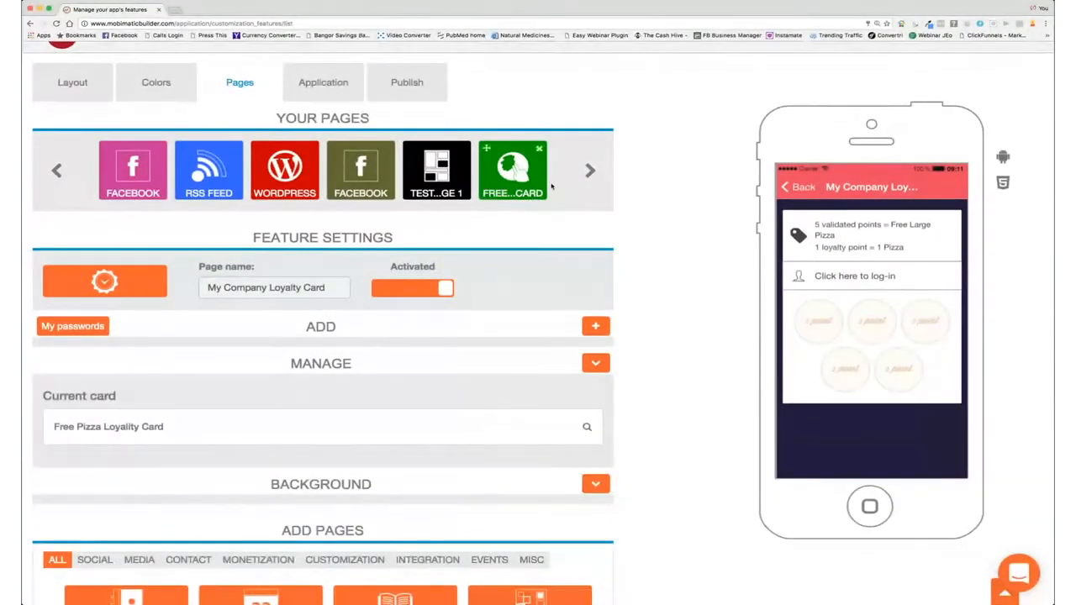
pyautogui.click(590, 170)
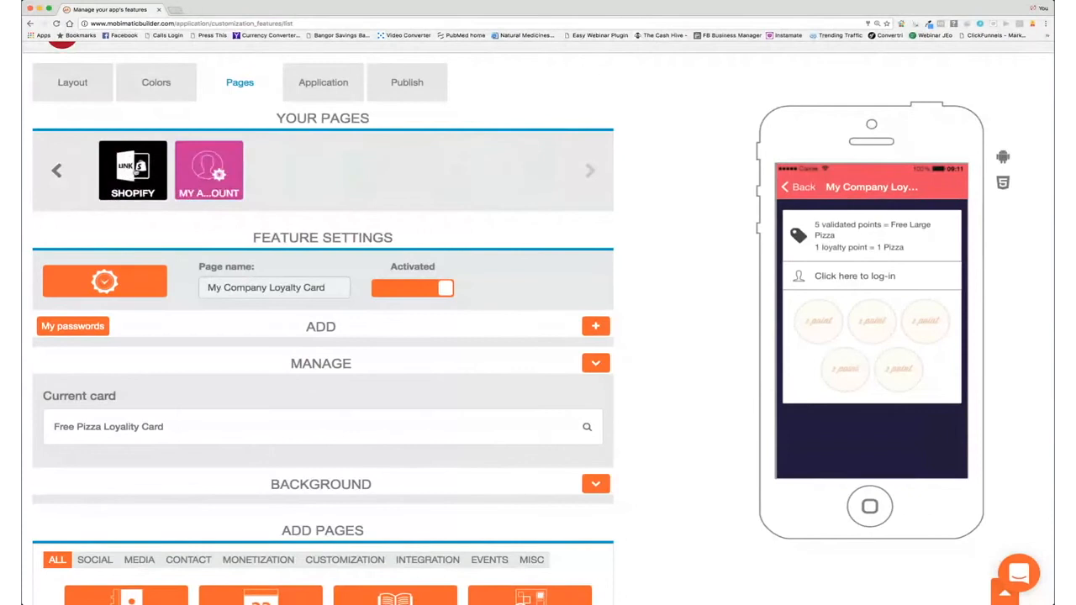
pyautogui.scroll(-10, 351, 315)
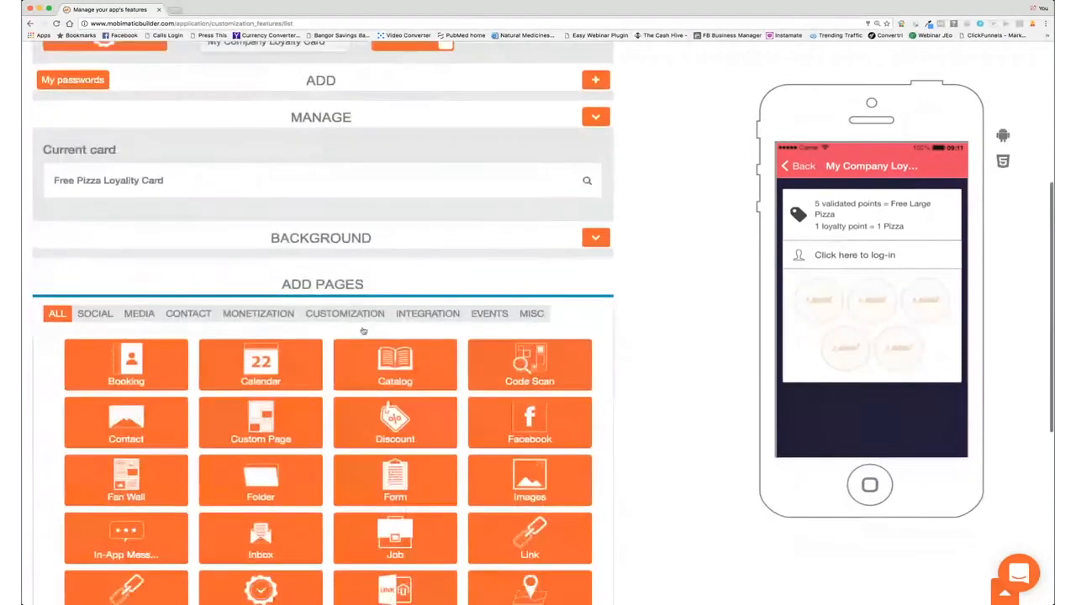
pyautogui.scroll(-3, 352, 315)
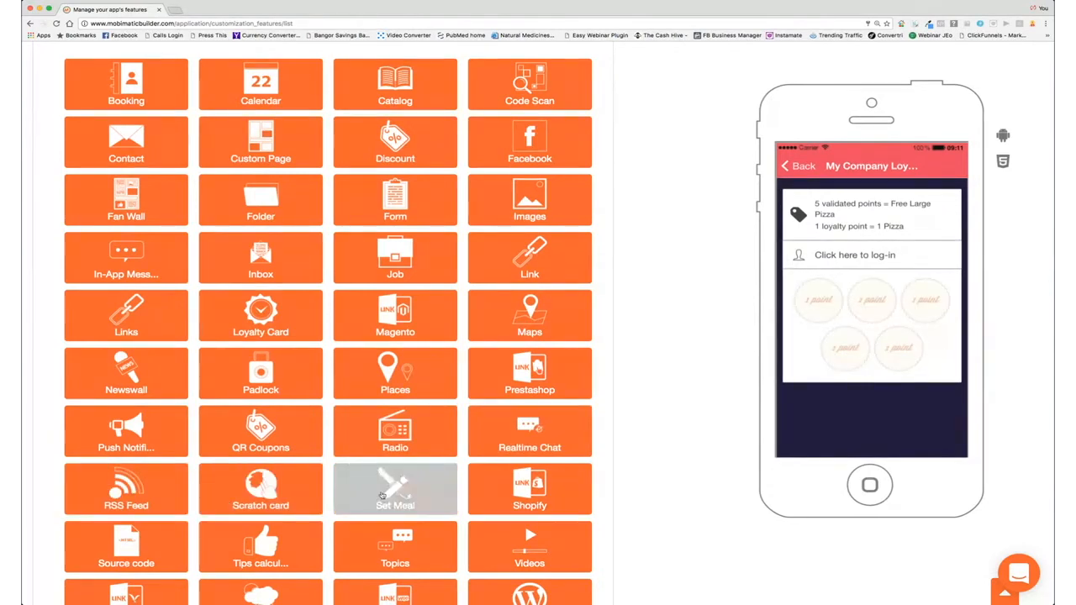
pyautogui.scroll(-3, 370, 498)
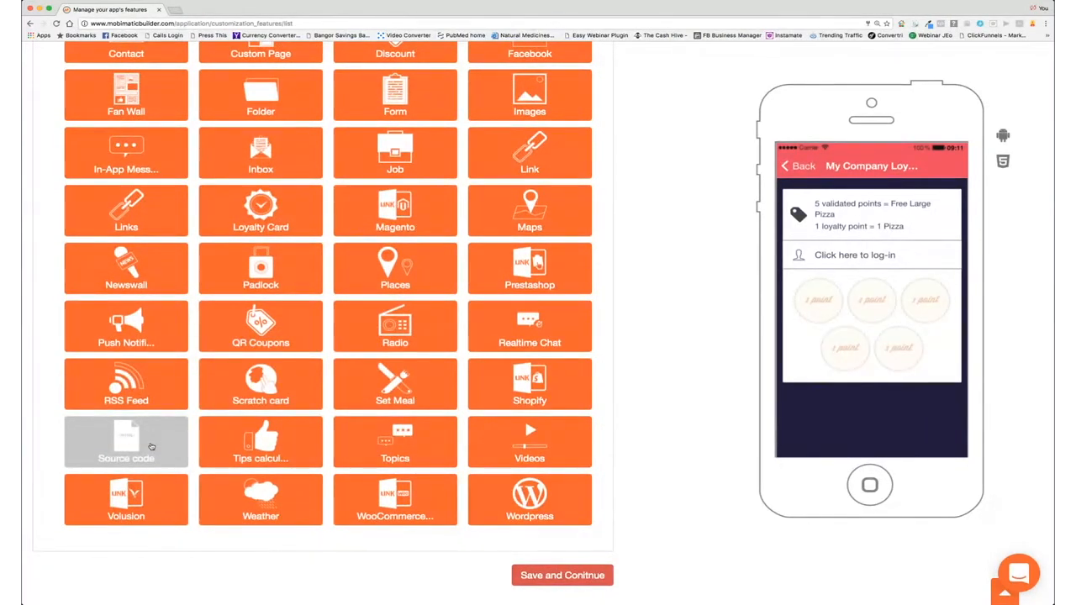
pyautogui.scroll(1, 151, 450)
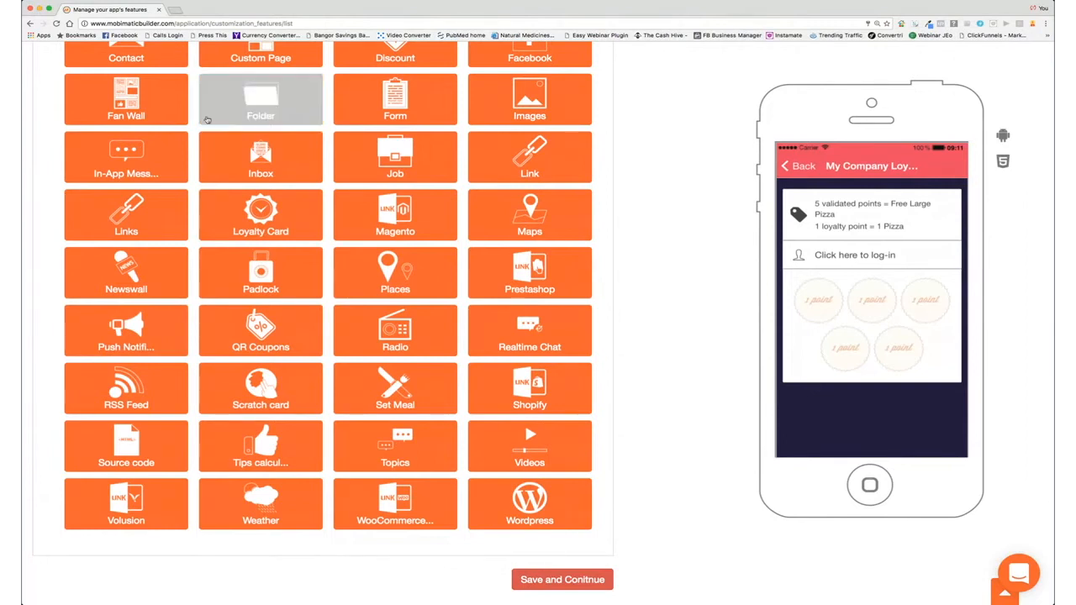
pyautogui.scroll(10, 126, 99)
pyautogui.scroll(2, 65, 97)
# Step: Return to My Applications and create a new application named 'Test Restaurant'
pyautogui.click(94, 60)
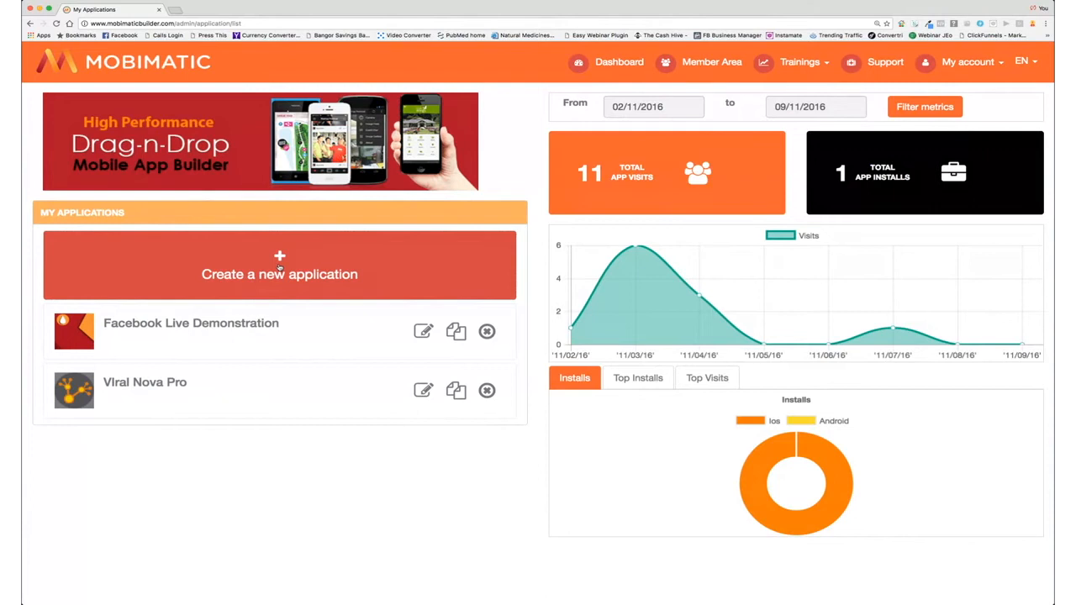
pyautogui.click(280, 266)
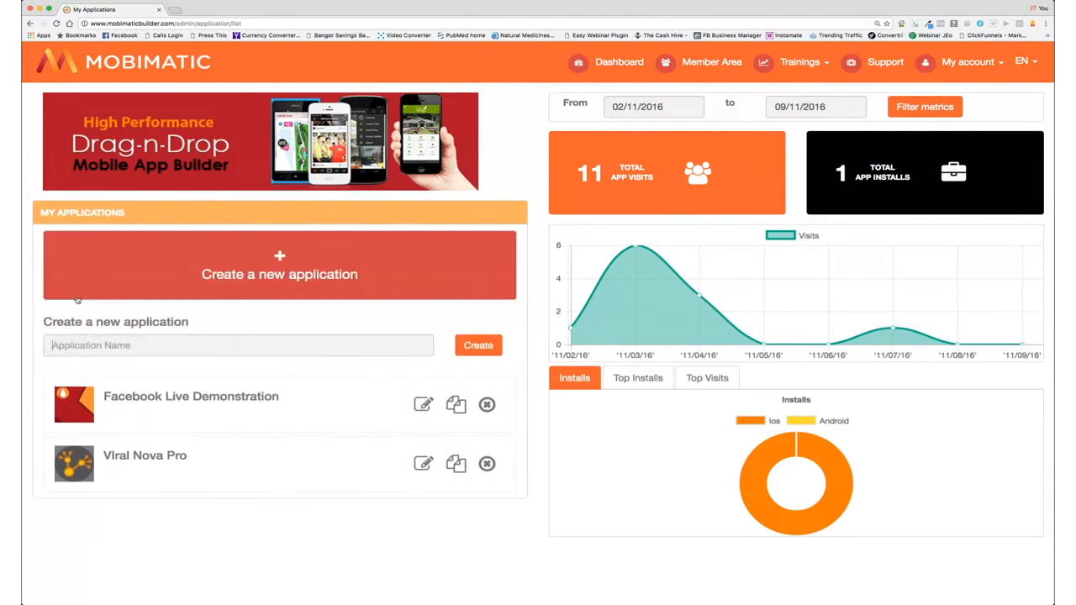
pyautogui.write('Test Restaurant')
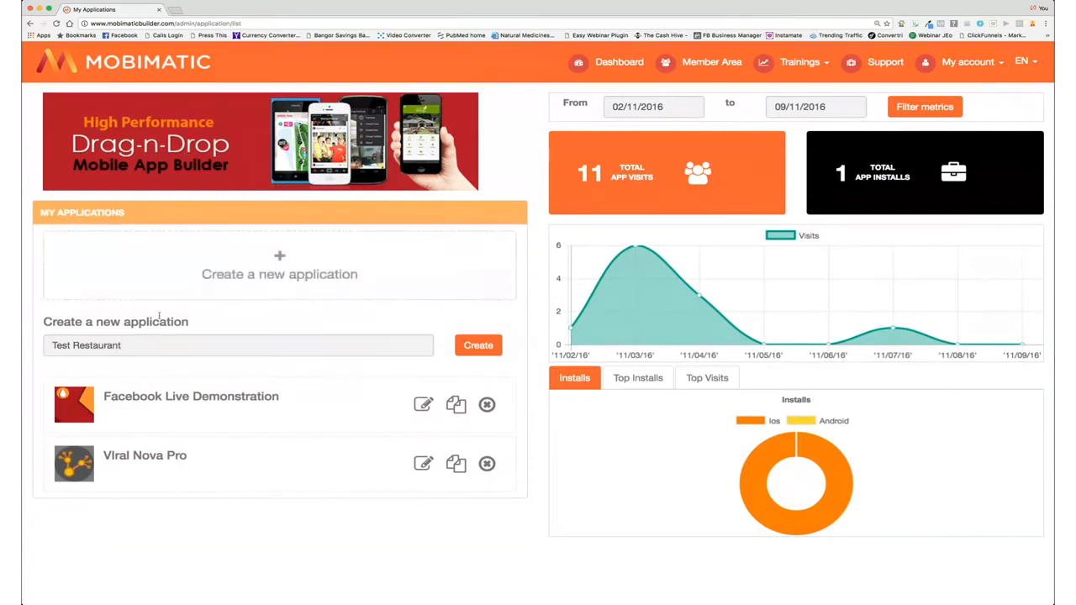
pyautogui.click(473, 346)
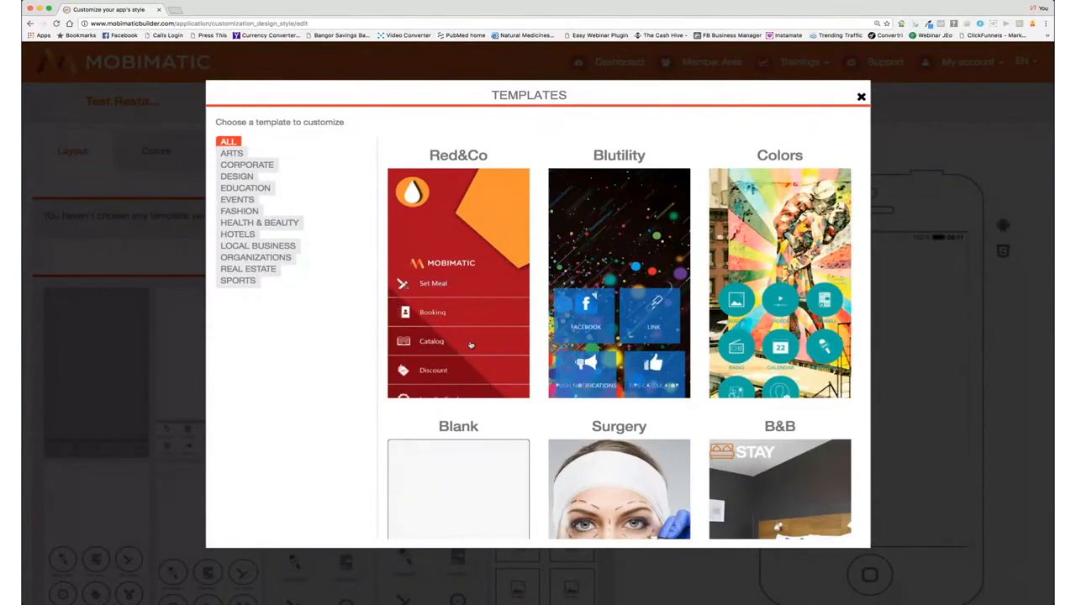
# Step: Browse the whole Templates gallery, then choose the Blank template for Test Restaurant
pyautogui.scroll(-4, 491, 342)
pyautogui.scroll(-10, 492, 342)
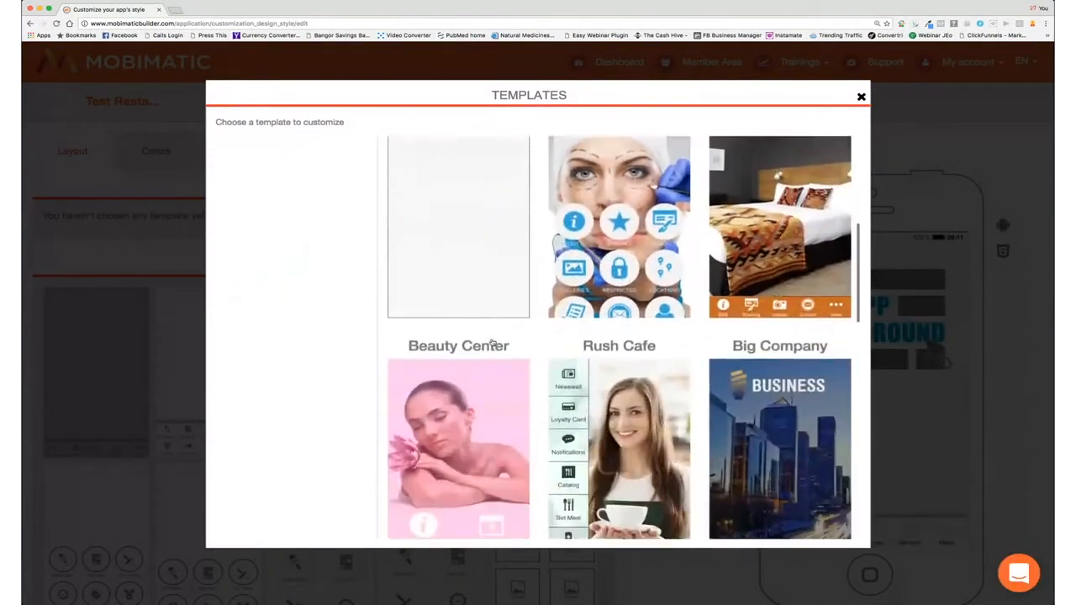
pyautogui.scroll(-10, 493, 342)
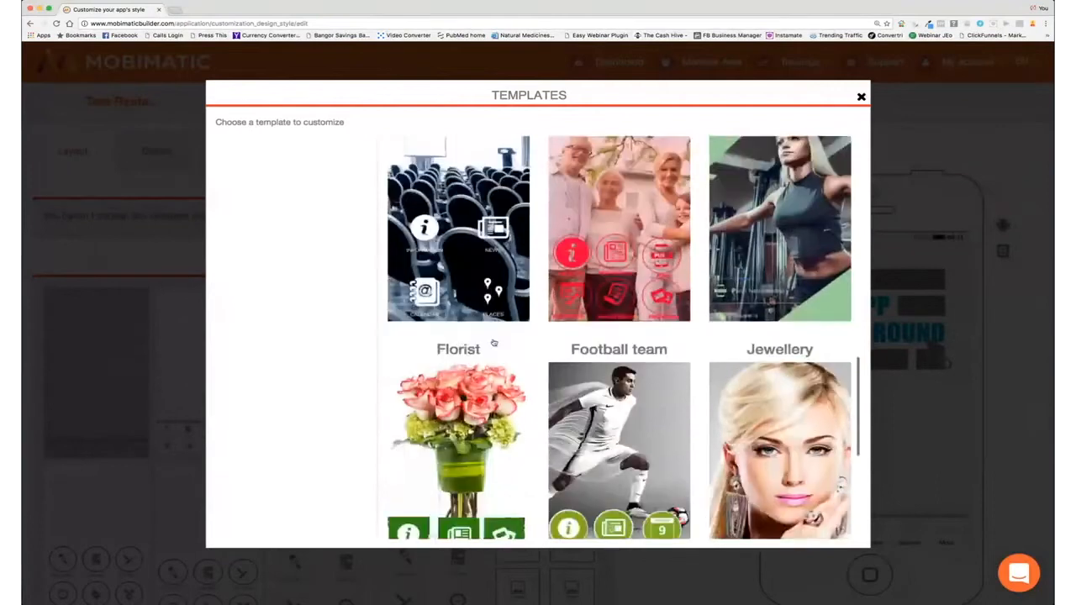
pyautogui.scroll(-3, 538, 336)
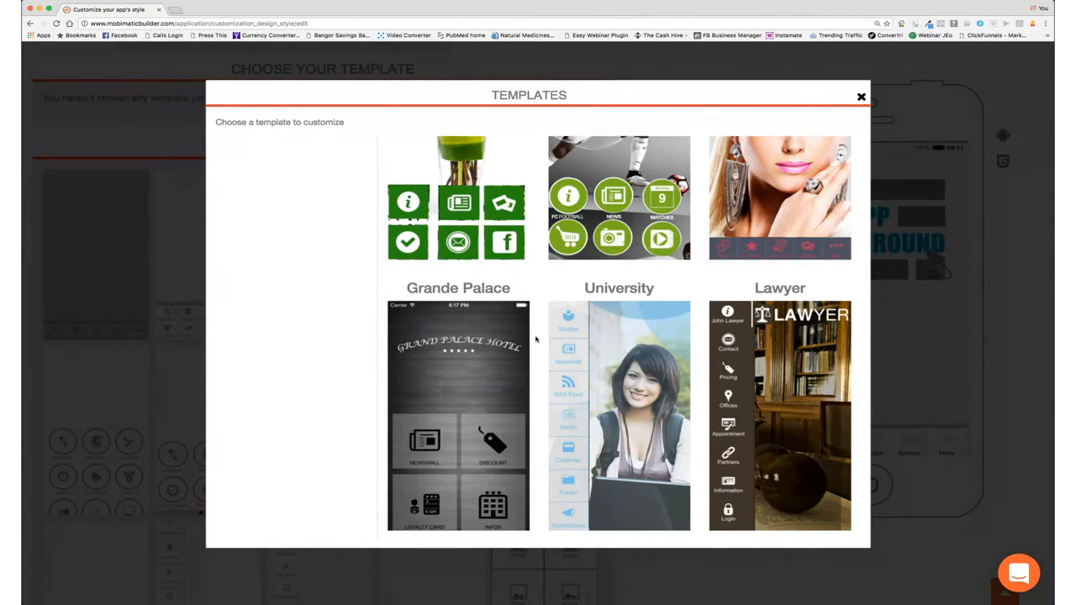
pyautogui.scroll(4, 535, 340)
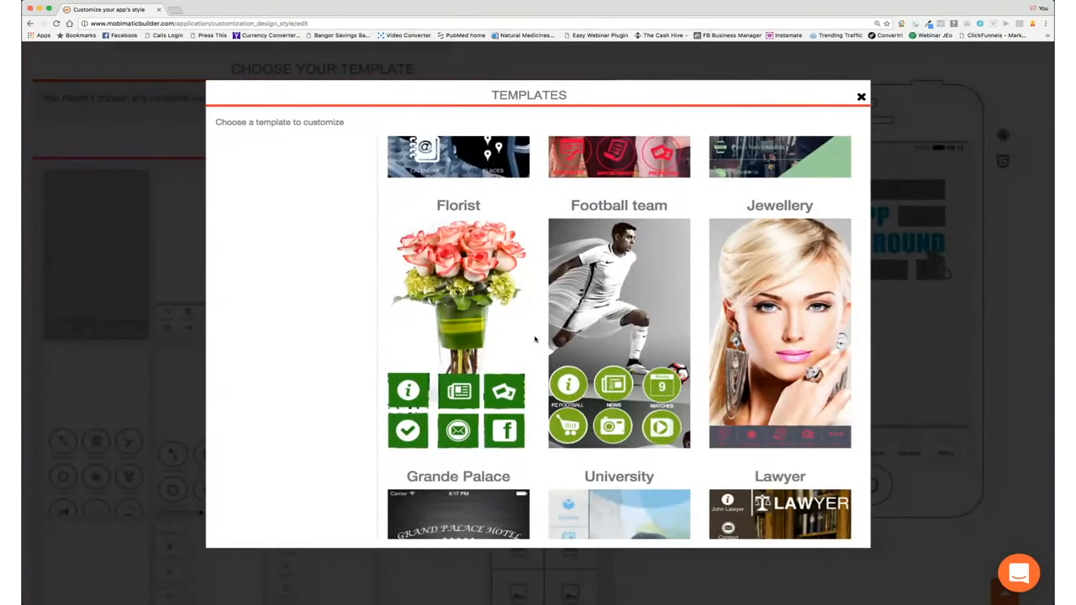
pyautogui.scroll(5, 535, 339)
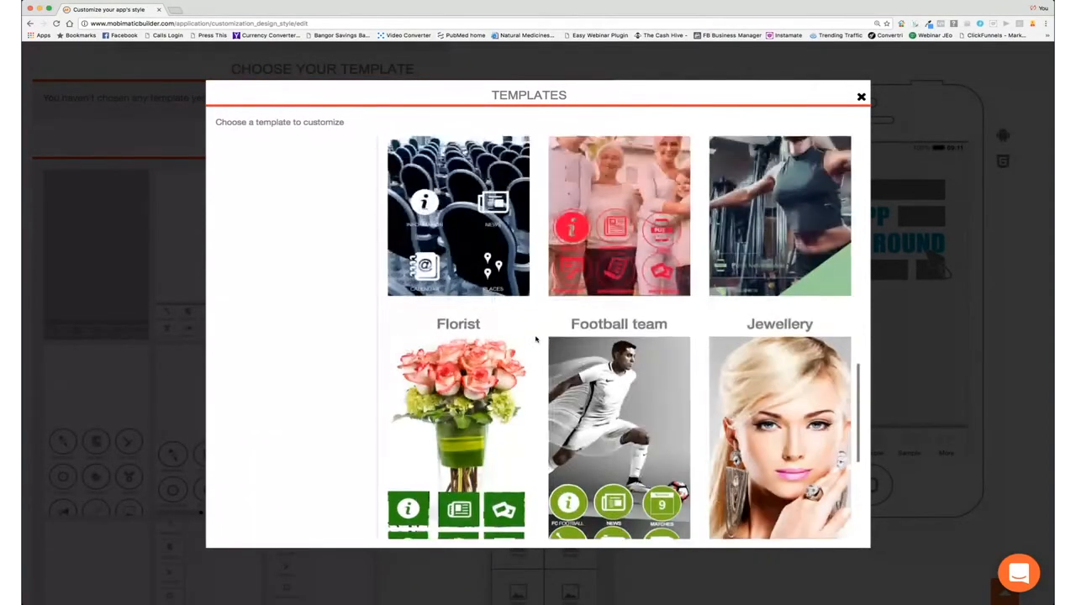
pyautogui.scroll(8, 538, 339)
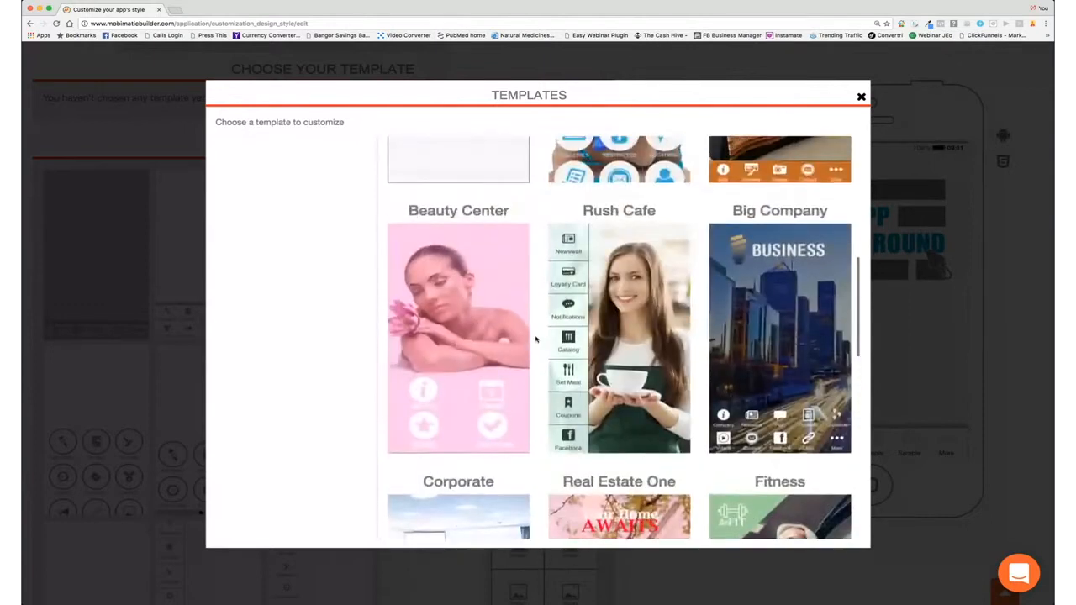
pyautogui.scroll(5, 538, 339)
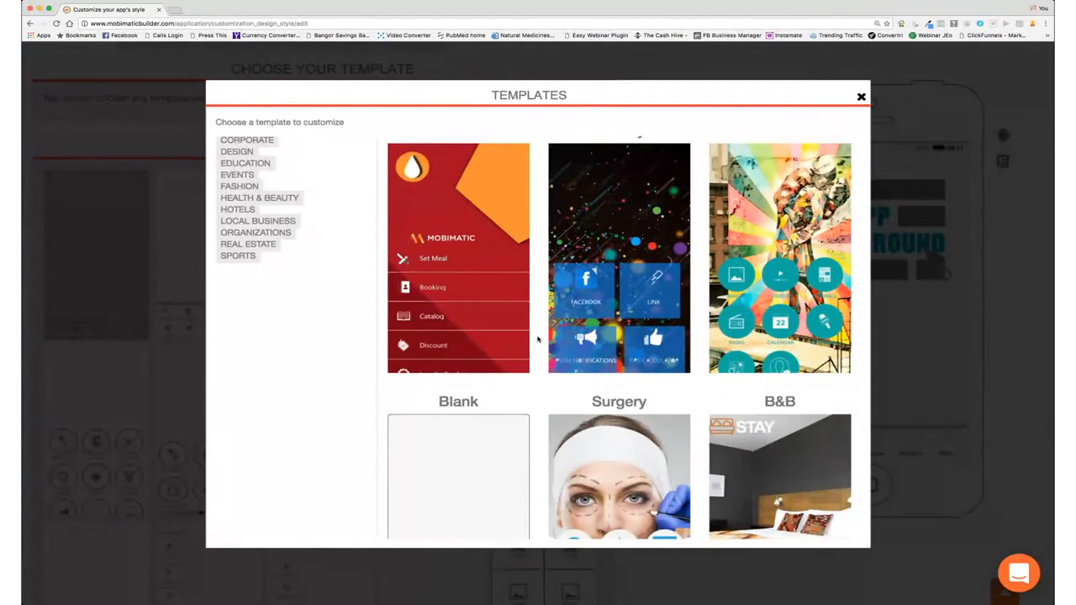
pyautogui.scroll(-5, 538, 339)
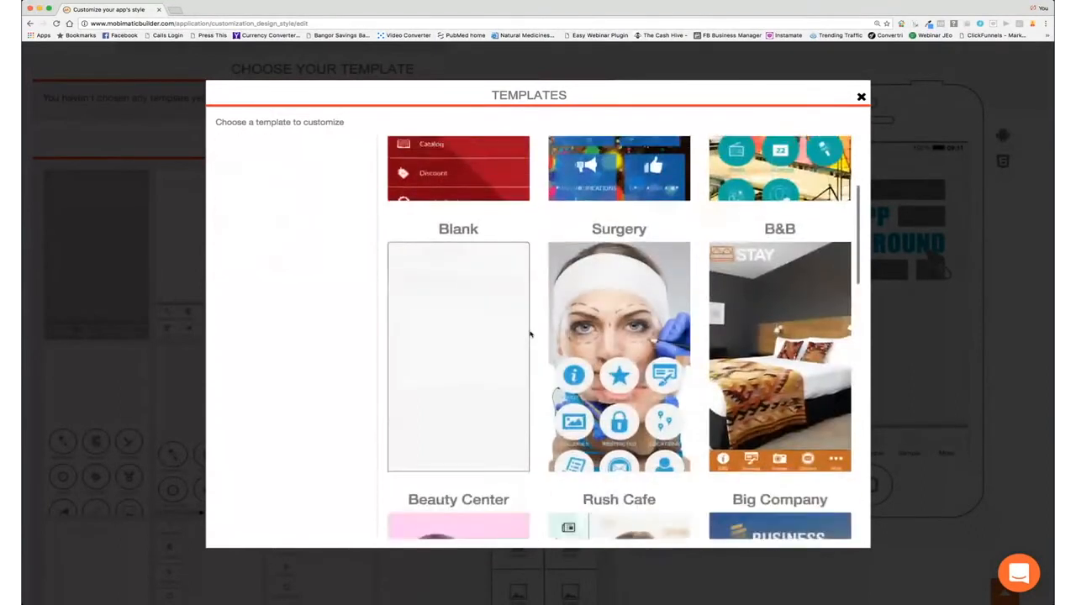
pyautogui.scroll(-5, 529, 335)
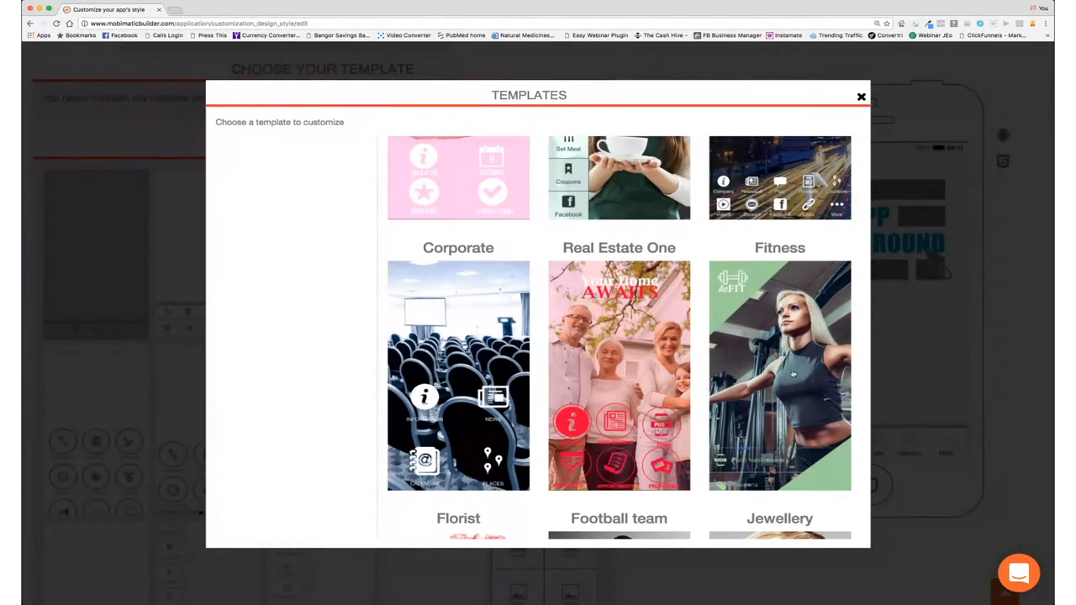
pyautogui.scroll(5, 730, 353)
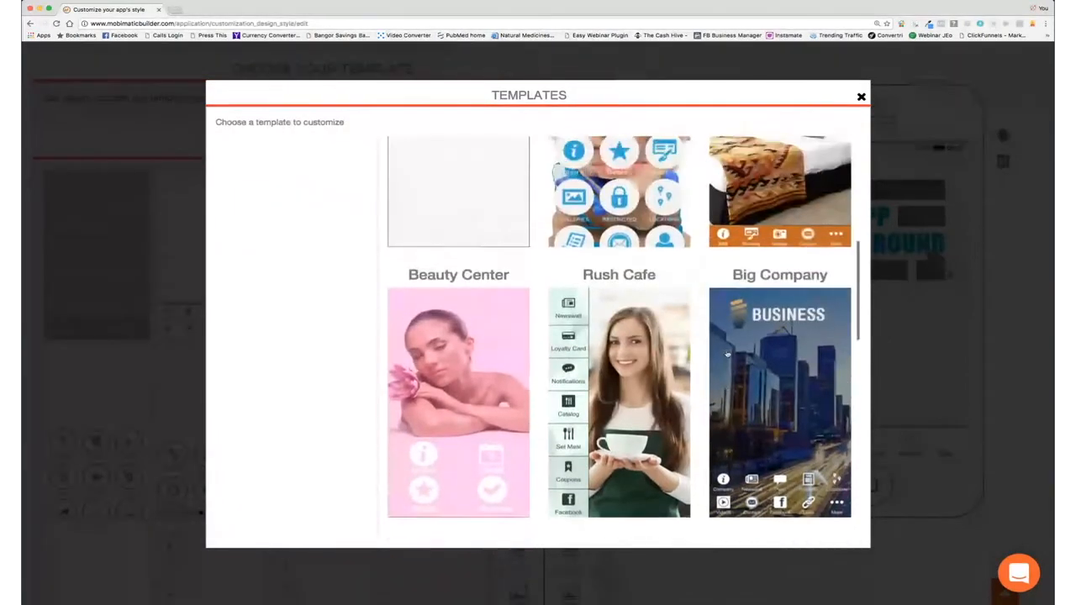
pyautogui.scroll(1, 728, 354)
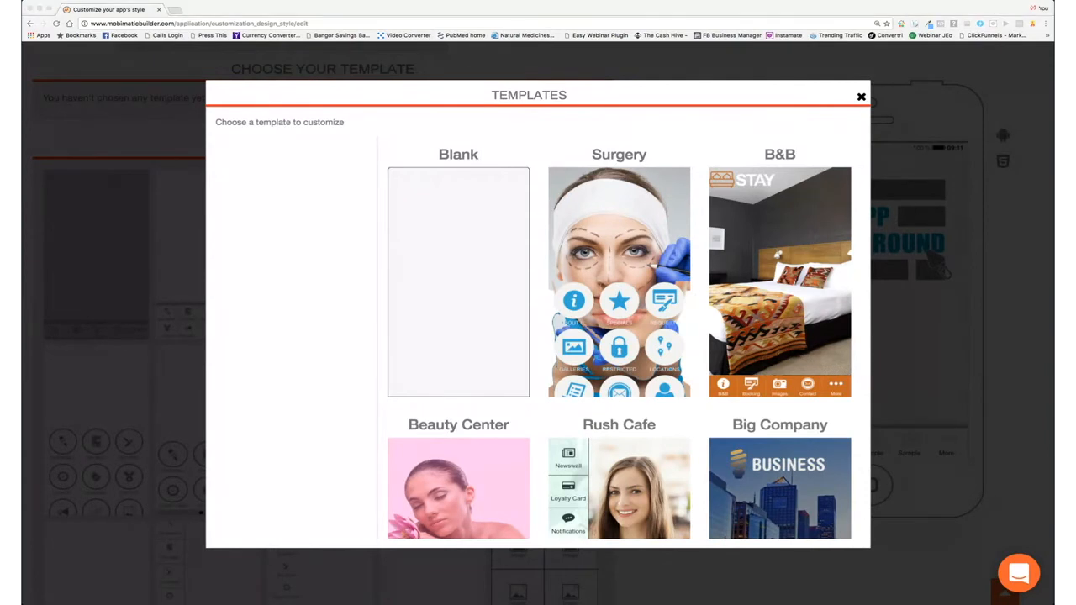
pyautogui.click(348, 10)
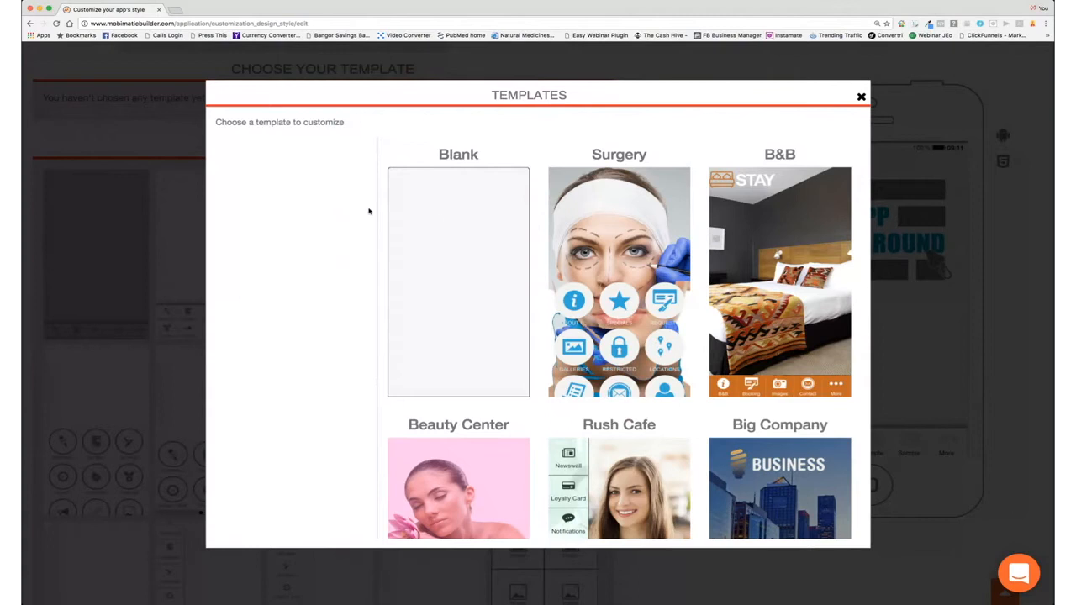
pyautogui.click(459, 228)
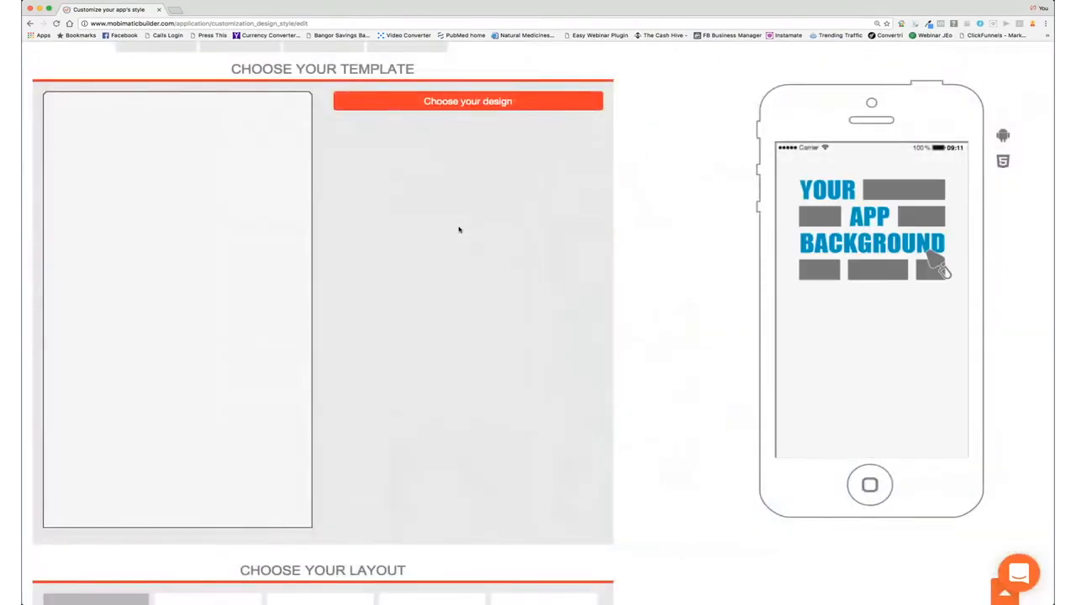
# Step: Choose the layout with a banner above Newswall, Fan Wall and Set Meal list rows
pyautogui.scroll(-5, 462, 205)
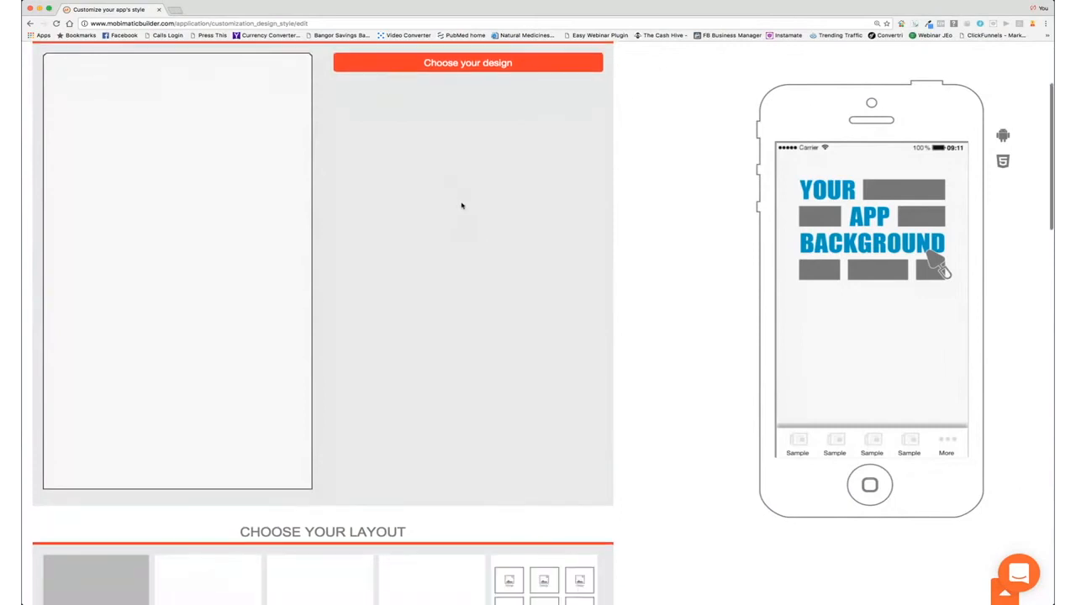
pyautogui.scroll(-4, 462, 205)
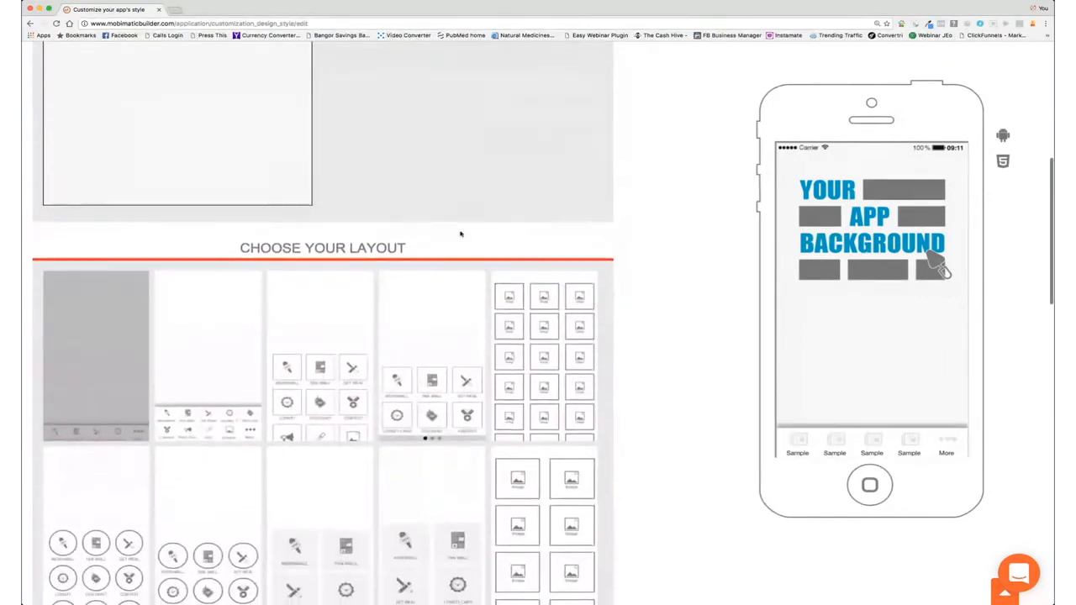
pyautogui.click(541, 320)
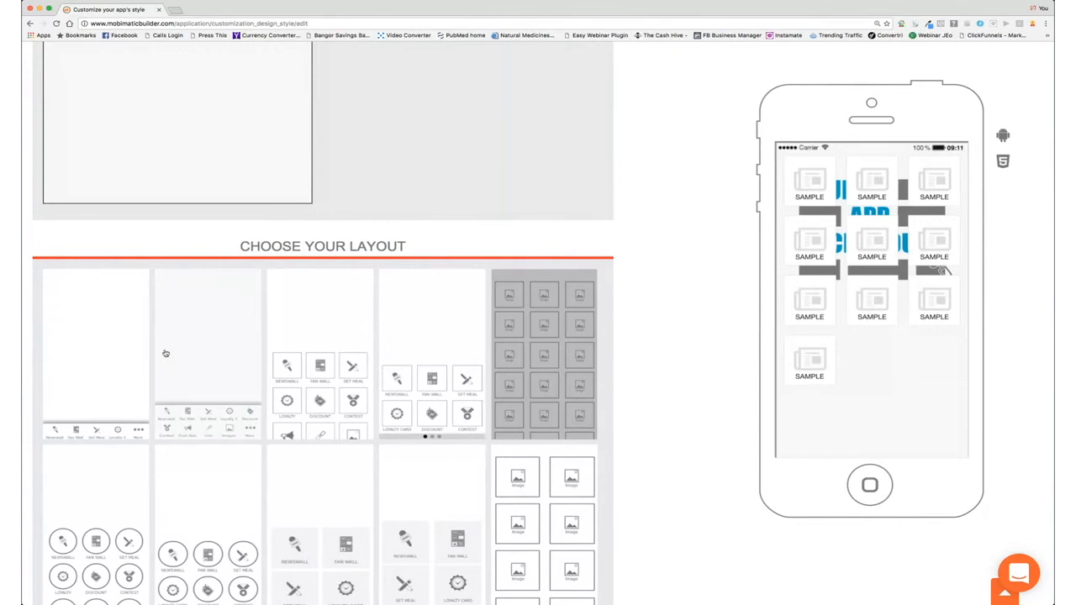
pyautogui.scroll(-1, 169, 353)
pyautogui.scroll(-3, 169, 353)
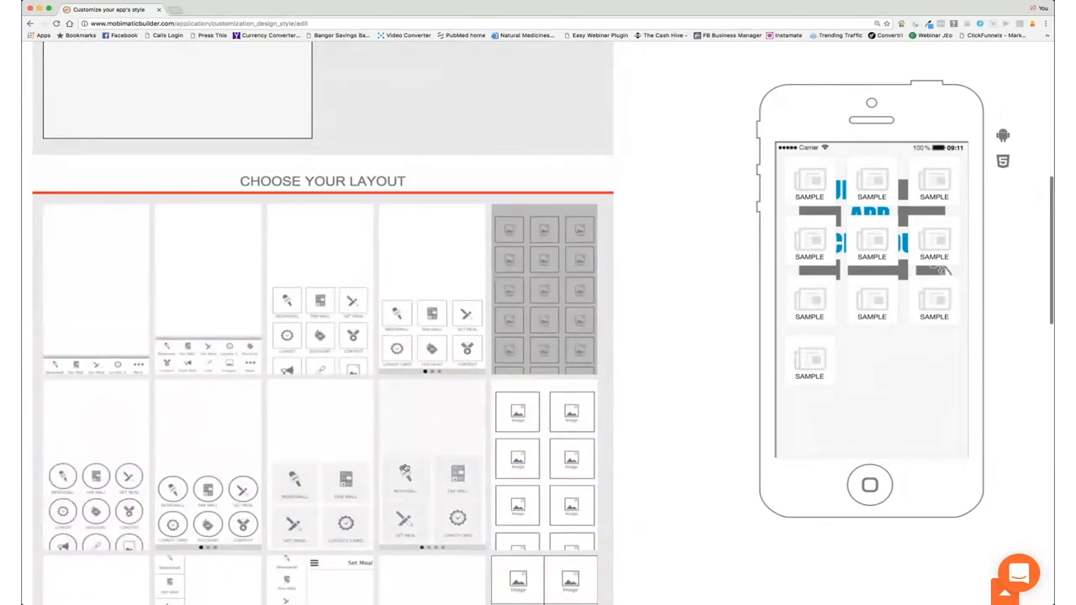
pyautogui.scroll(-10, 578, 459)
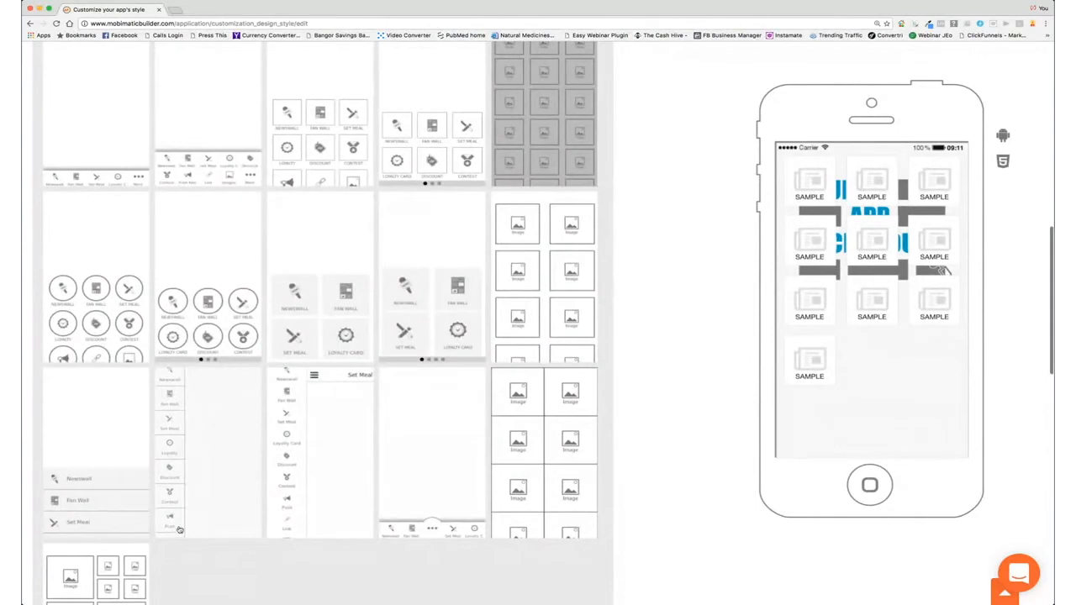
pyautogui.click(100, 459)
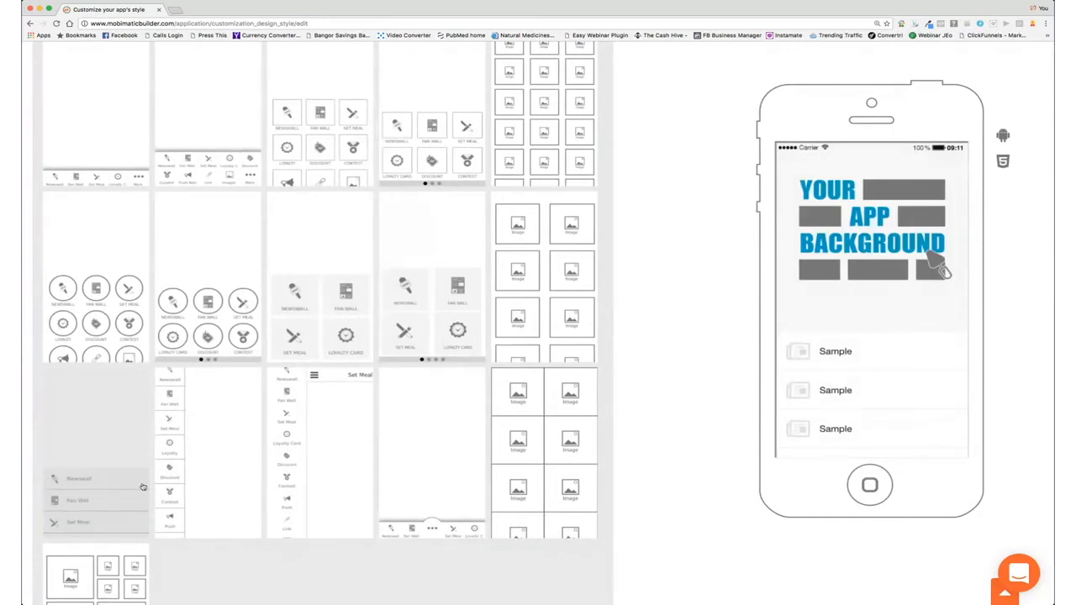
# Step: Scroll down past the layouts to the Choose Your Homepage Image section
pyautogui.scroll(-5, 159, 486)
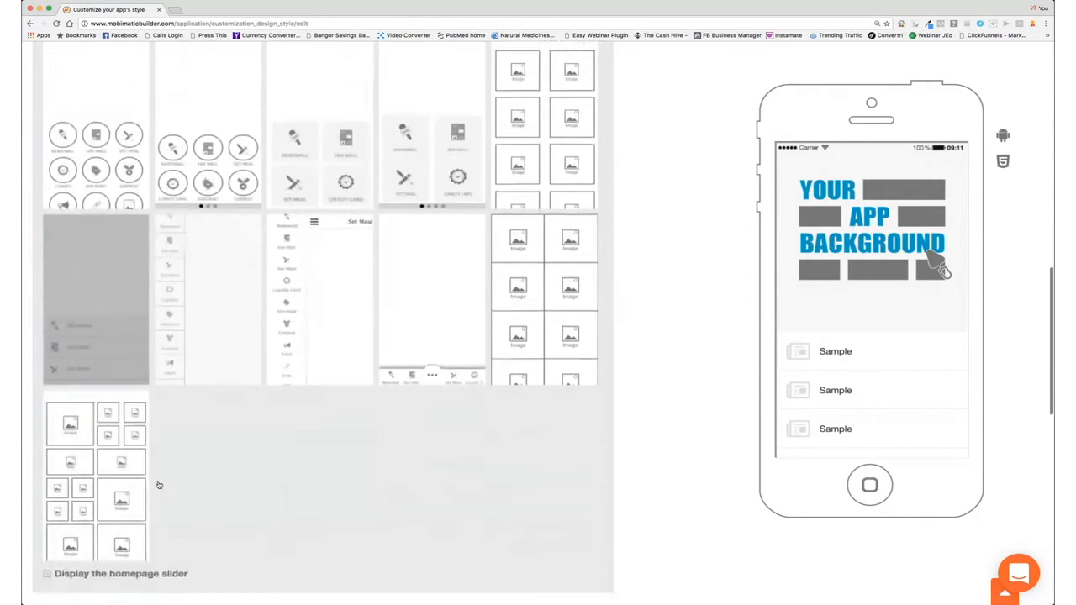
pyautogui.scroll(-4, 159, 486)
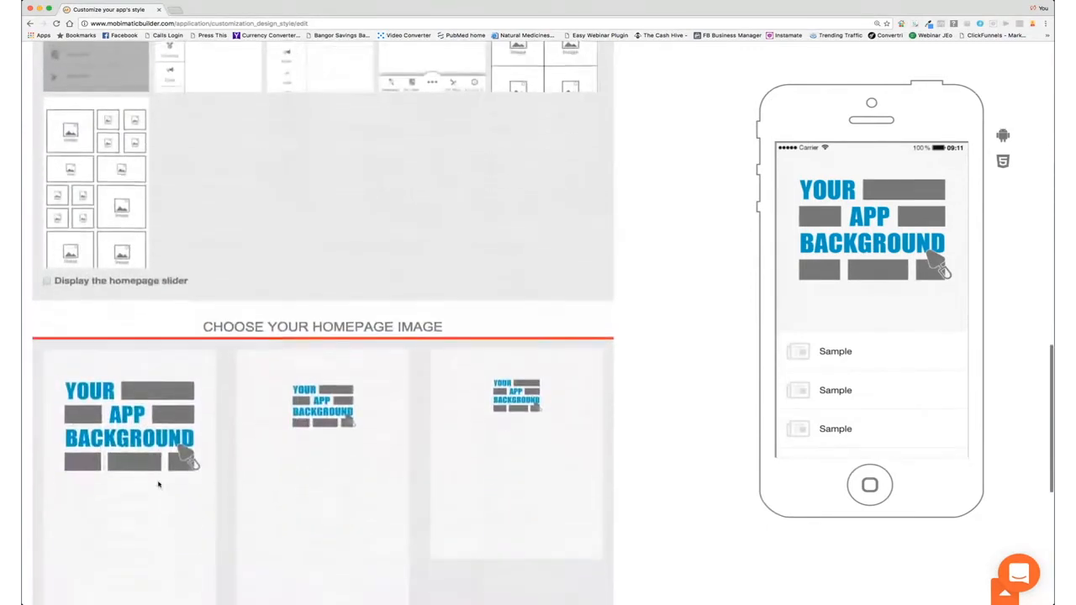
pyautogui.scroll(1, 152, 248)
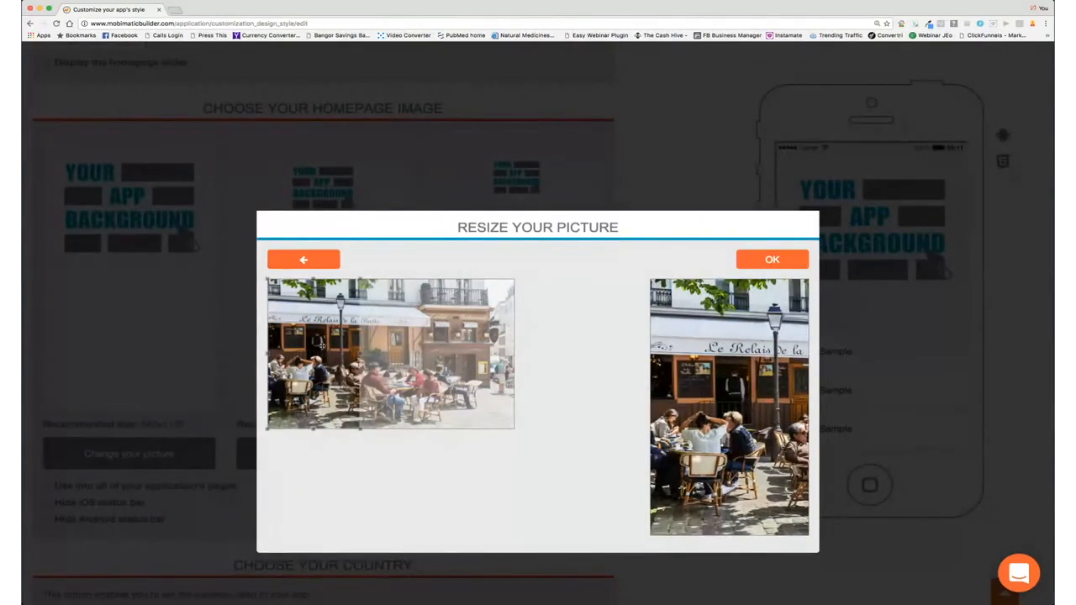
# Step: Crop the café photo around the storefront for the 640x1136 and 1242x2208 homepage images
pyautogui.moveTo(312, 339); pyautogui.dragTo(438, 335)
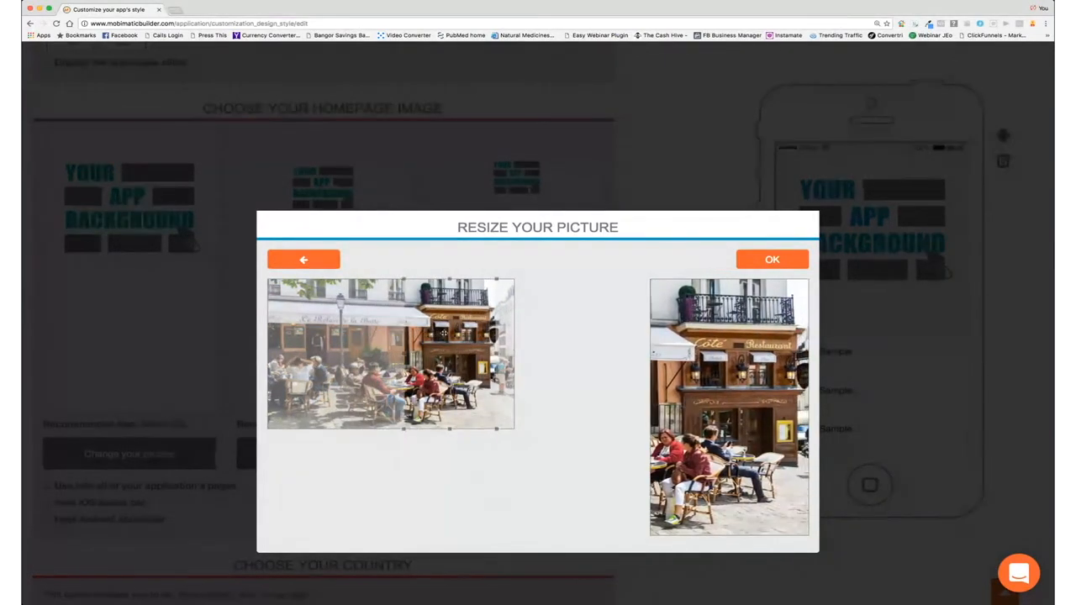
pyautogui.click(761, 260)
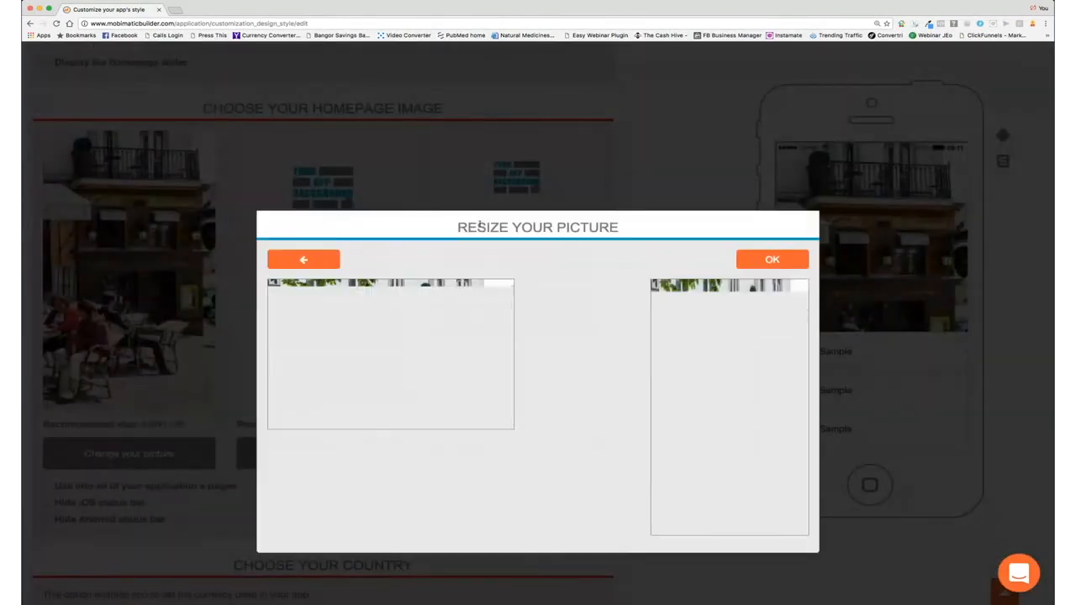
pyautogui.moveTo(336, 353); pyautogui.dragTo(476, 350)
pyautogui.click(780, 259)
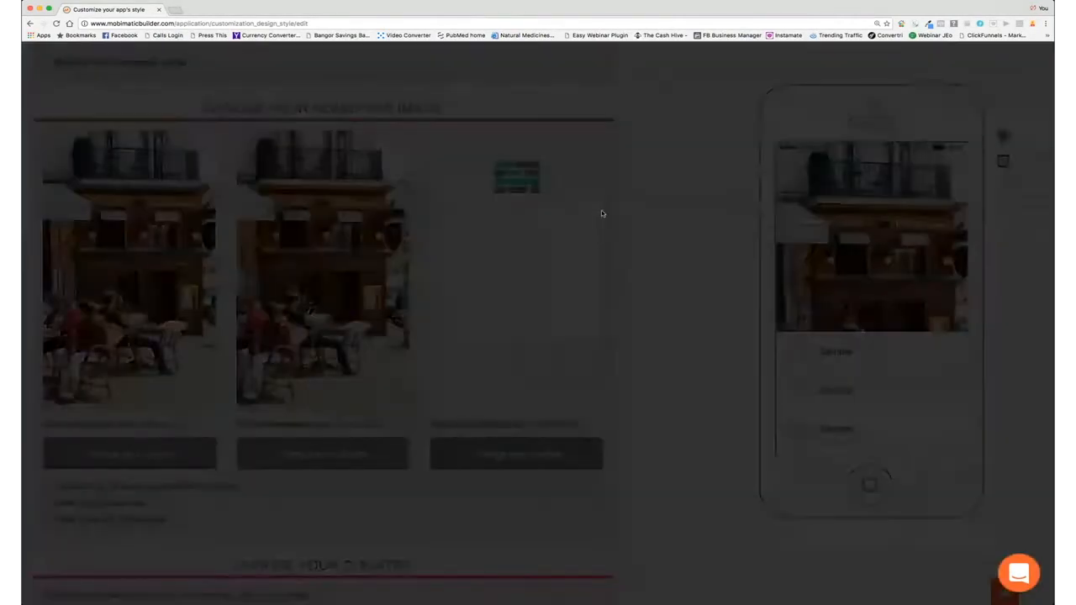
# Step: Shift the crop box right onto the restaurant front and confirm it for the 1536x2048 image
pyautogui.moveTo(344, 355); pyautogui.dragTo(467, 348)
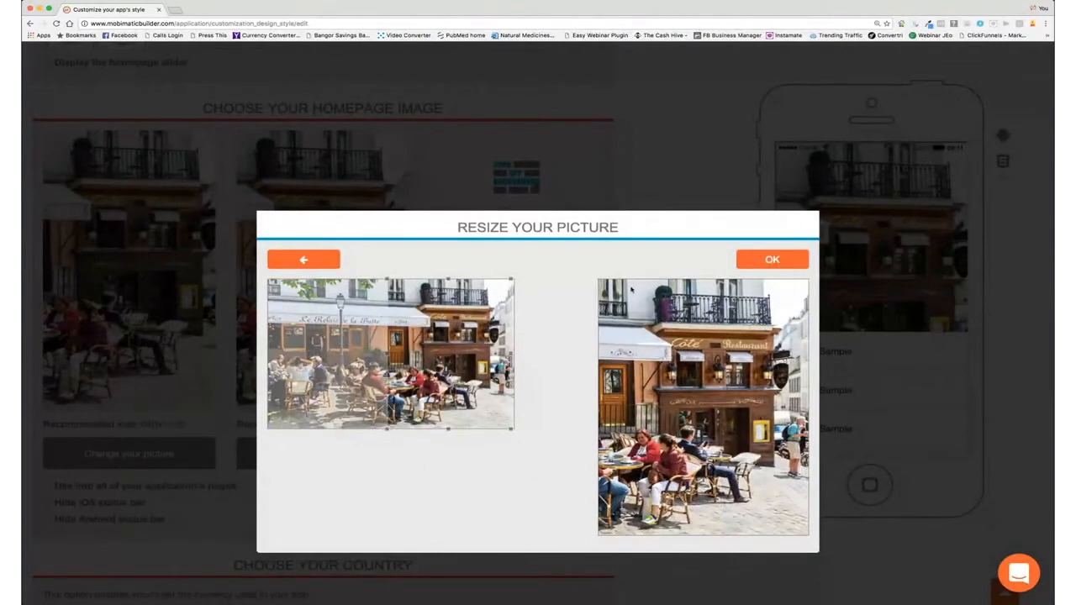
pyautogui.click(737, 263)
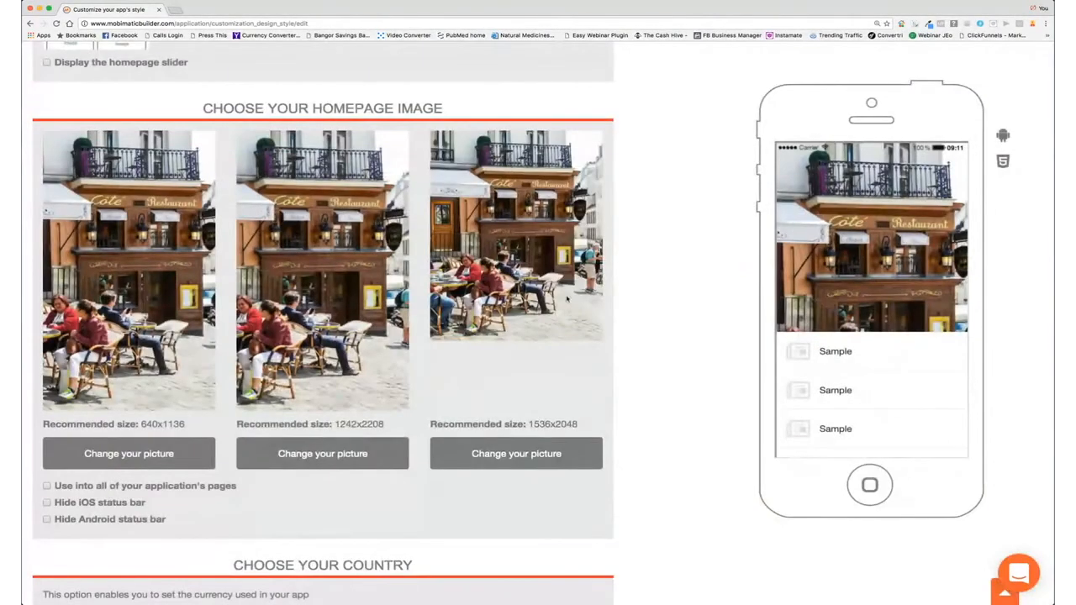
# Step: Scroll down to the Choose Your Country and Choose Your Font Style sections
pyautogui.scroll(-5, 462, 343)
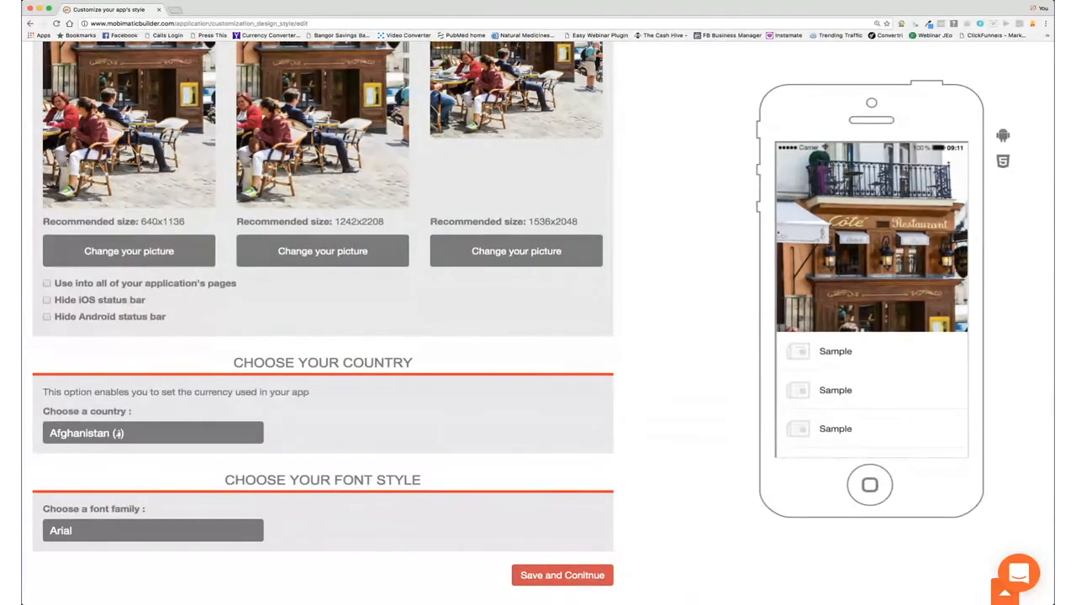
# Step: Choose United States ($) as the country and Verdana as the font family, then save
pyautogui.click(131, 533)
pyautogui.click(111, 528)
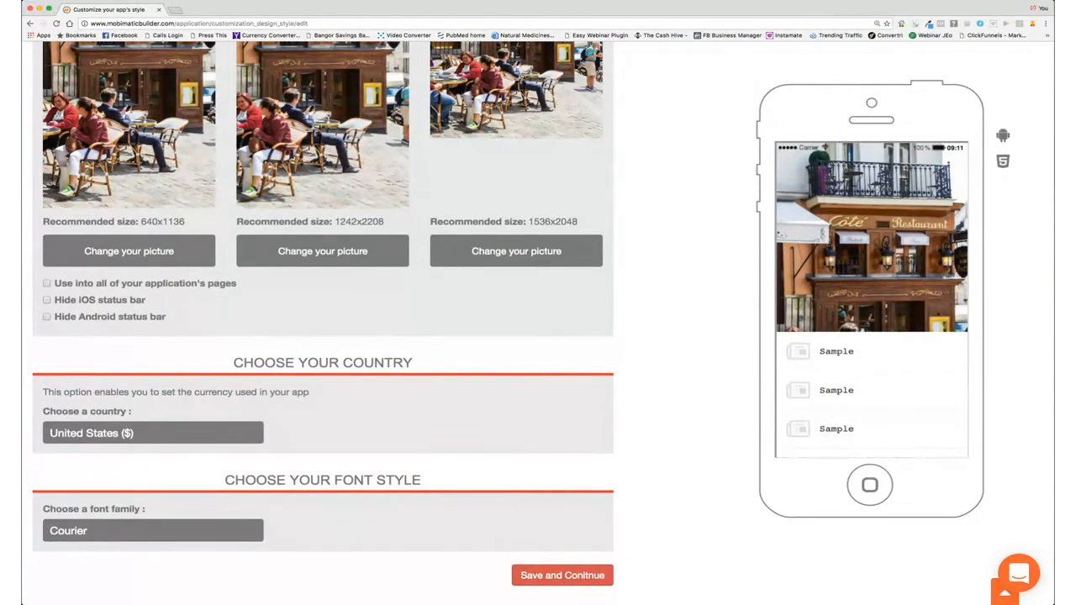
pyautogui.click(248, 513)
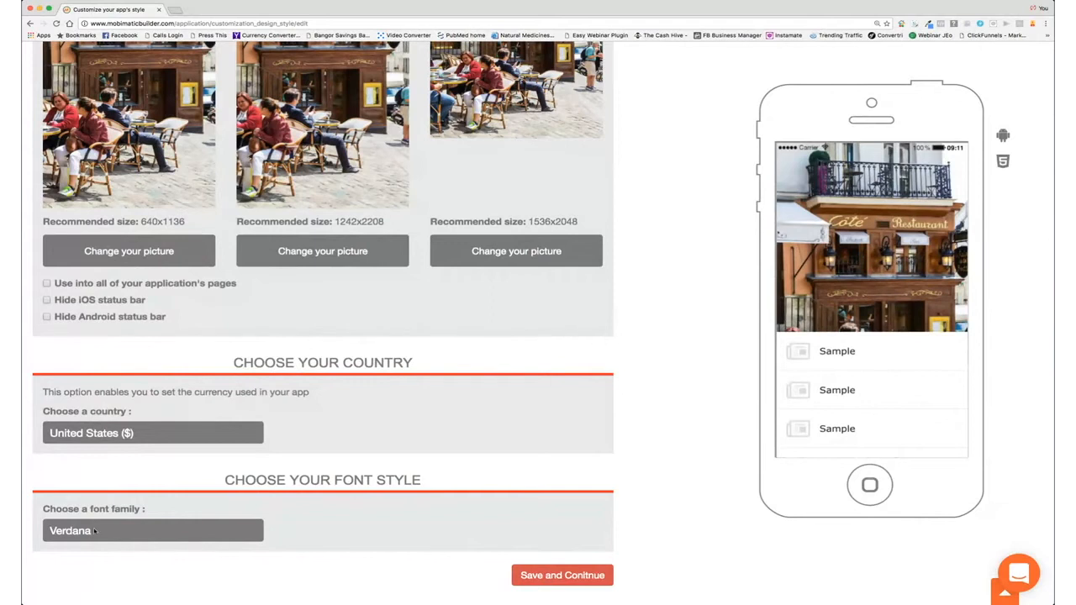
pyautogui.click(572, 577)
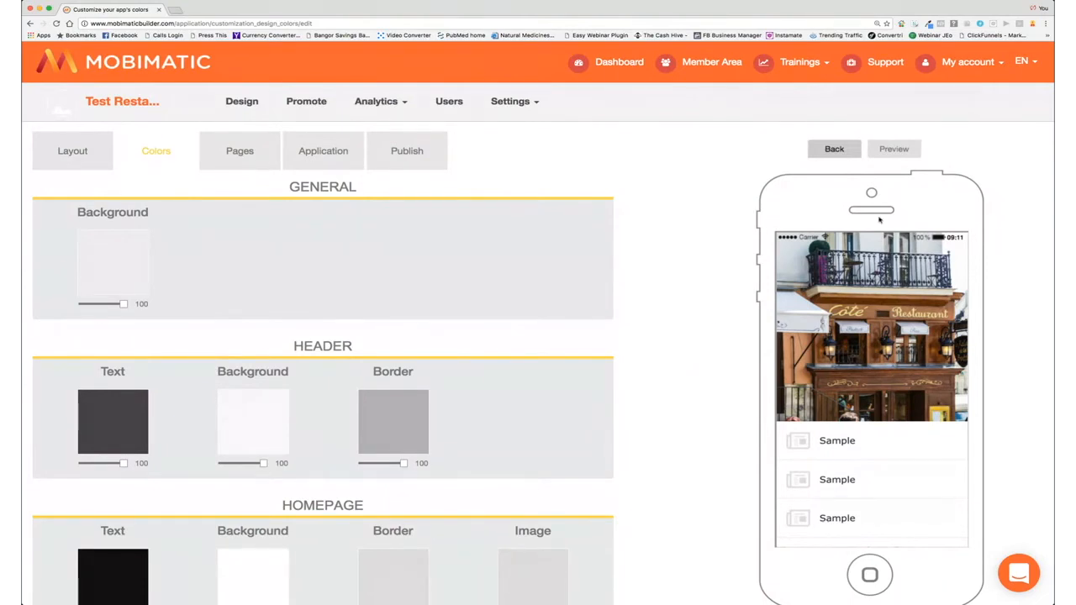
# Step: Reload the preview and set the general background colour to blue #328ca8
pyautogui.click(892, 151)
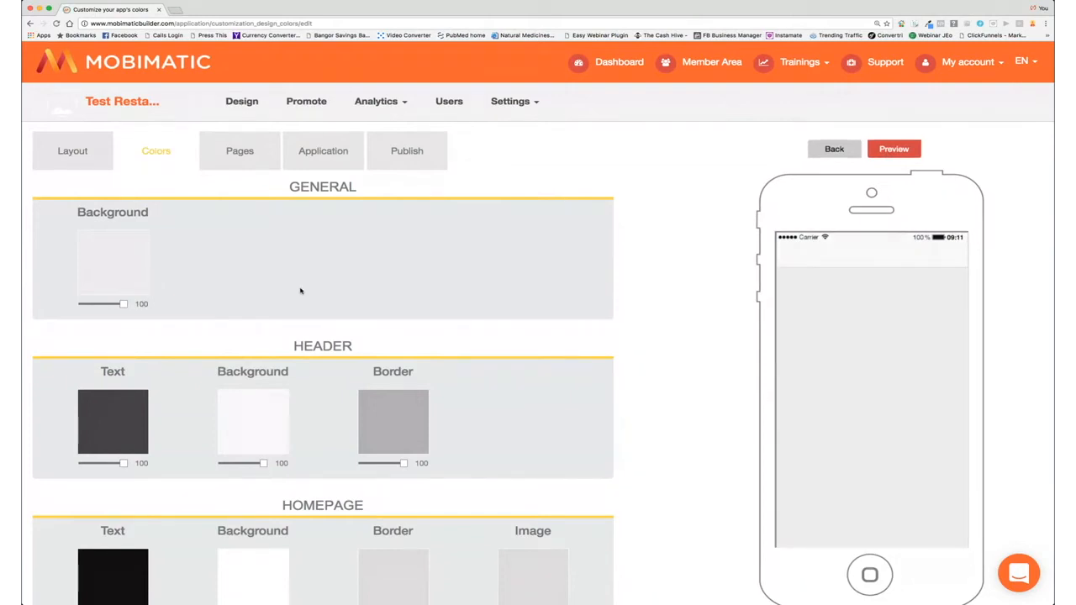
pyautogui.click(127, 270)
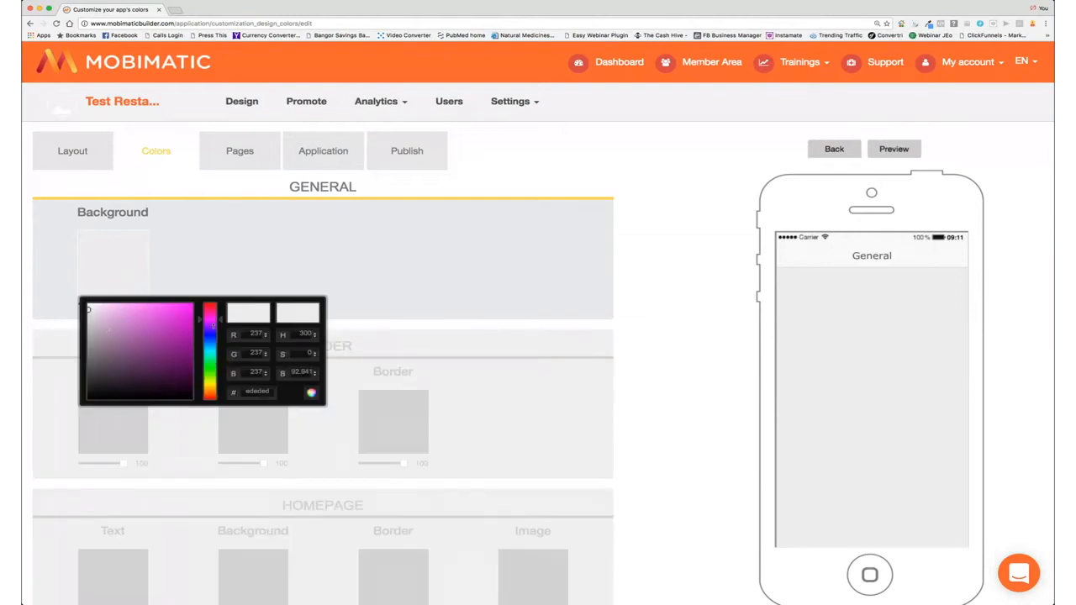
pyautogui.click(212, 346)
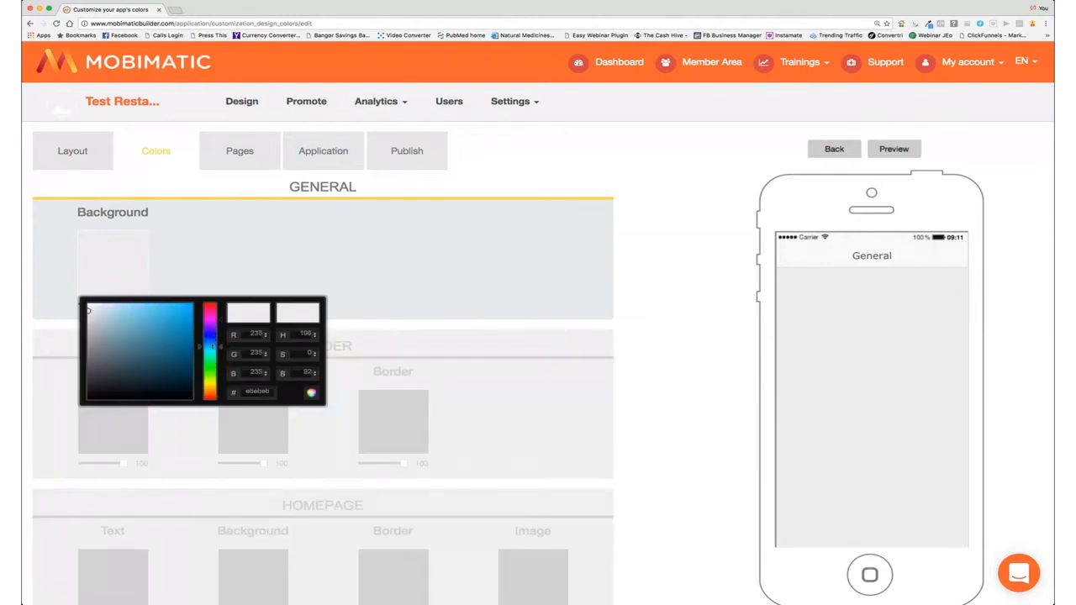
pyautogui.click(161, 333)
pyautogui.moveTo(161, 333); pyautogui.dragTo(162, 335)
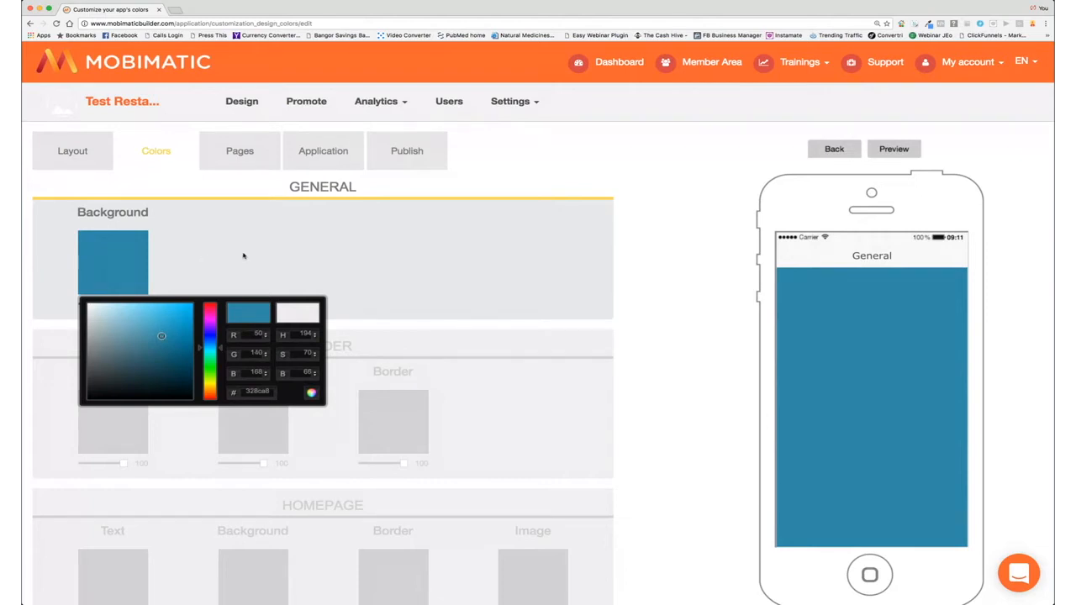
pyautogui.click(476, 407)
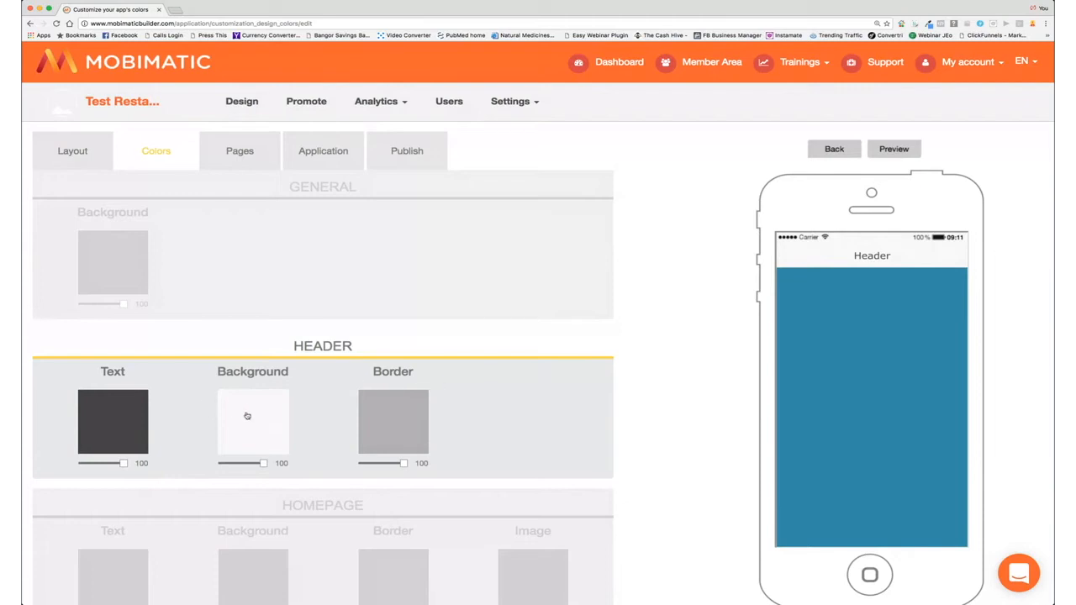
# Step: Set the header background colour to pure white
pyautogui.click(246, 415)
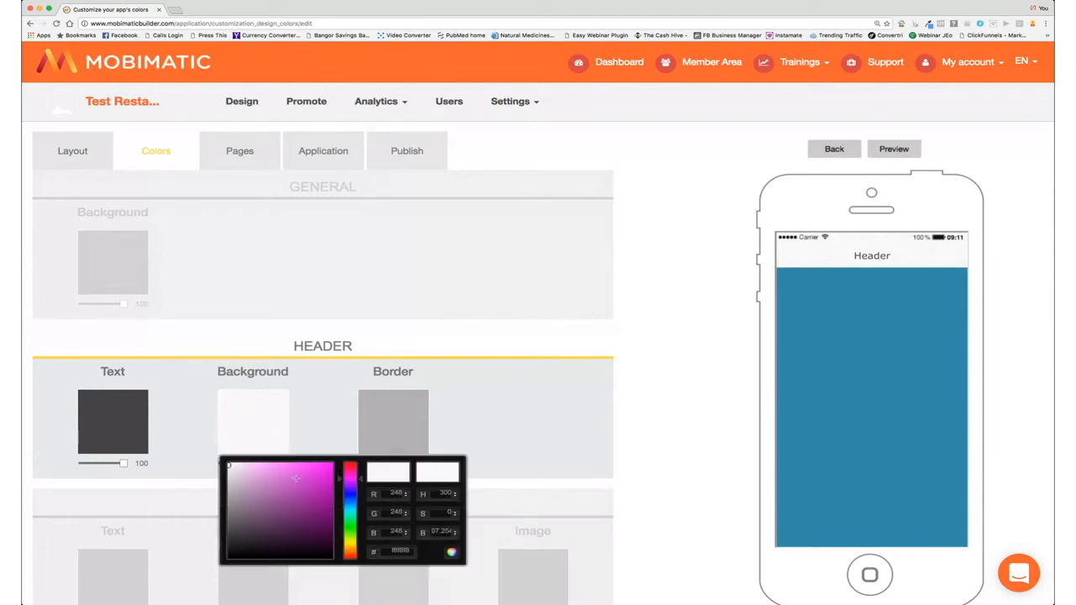
pyautogui.moveTo(272, 475)
pyautogui.mouseDown()
pyautogui.moveTo(316, 472)
pyautogui.moveTo(281, 516)
pyautogui.moveTo(218, 461)
pyautogui.mouseUp()
pyautogui.click(521, 439)
pyautogui.scroll(-5, 521, 439)
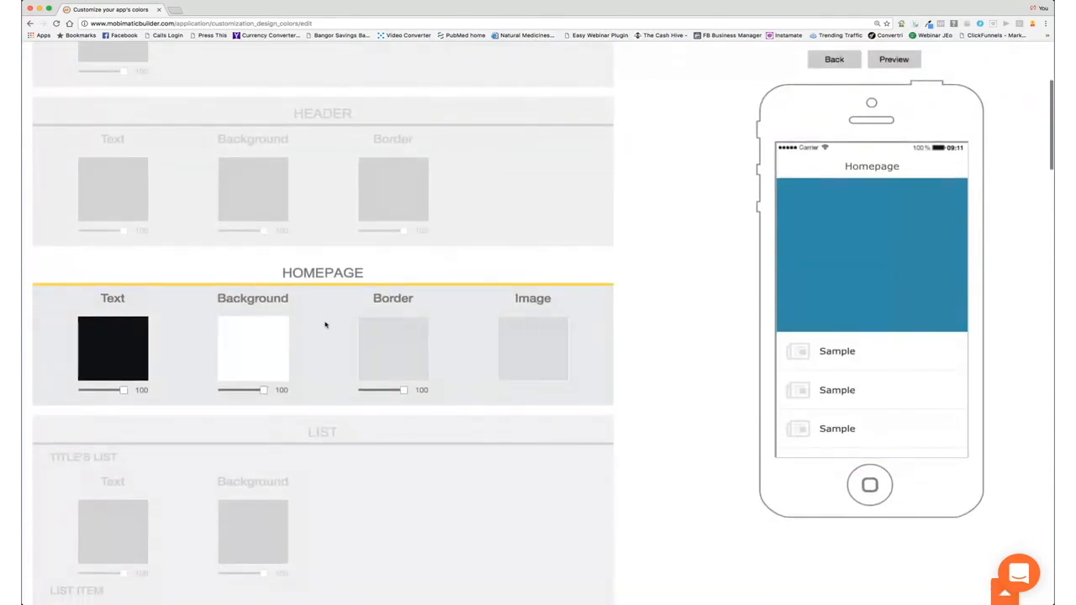
# Step: Colour the homepage row icons dark steel blue #234b6e
pyautogui.click(547, 360)
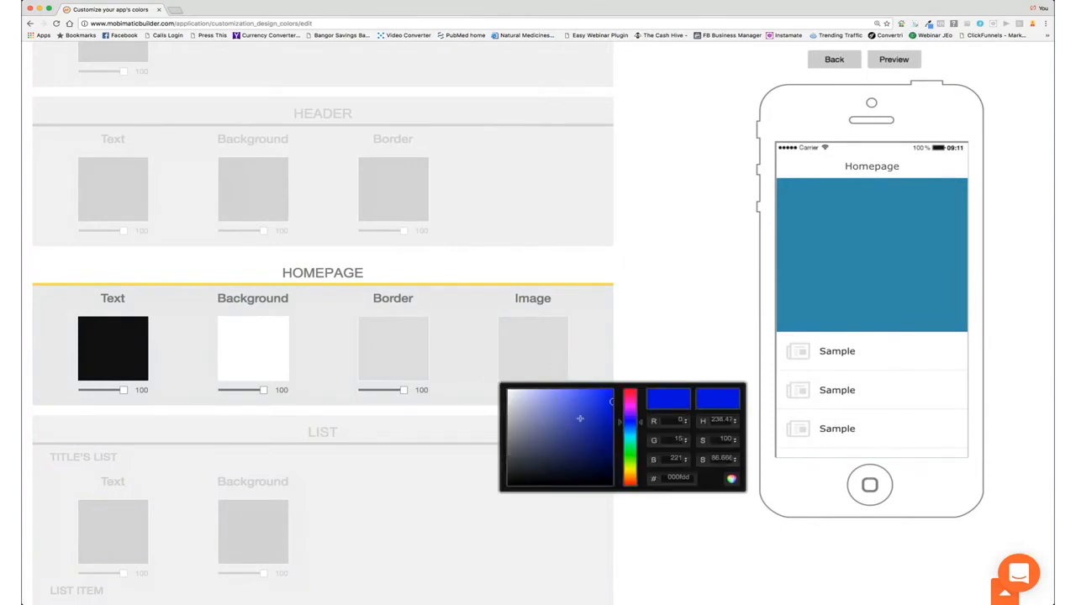
pyautogui.moveTo(605, 409); pyautogui.dragTo(579, 444)
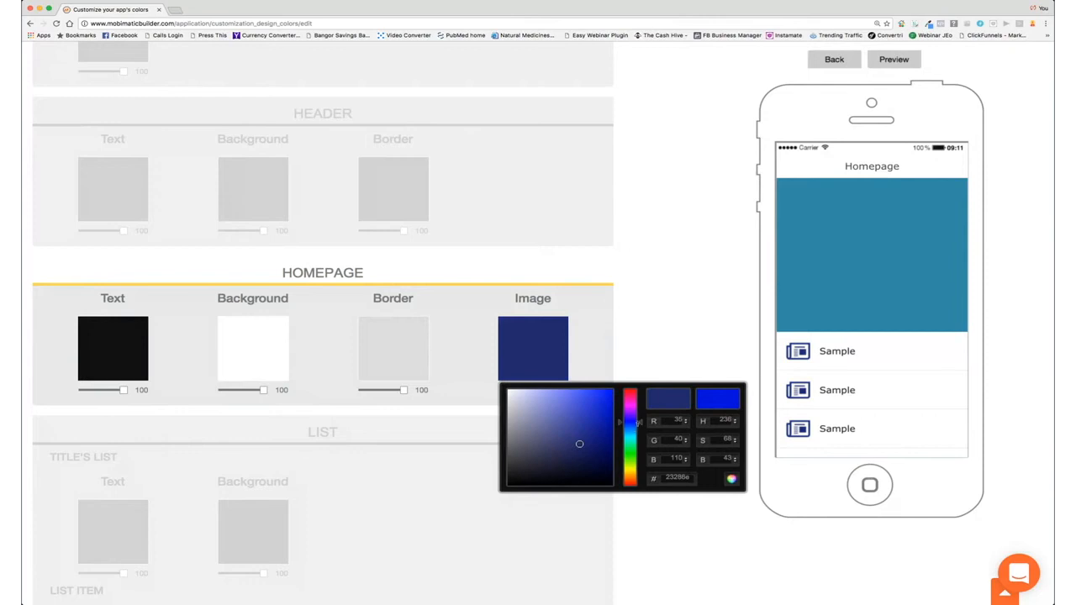
pyautogui.moveTo(640, 421); pyautogui.dragTo(640, 430)
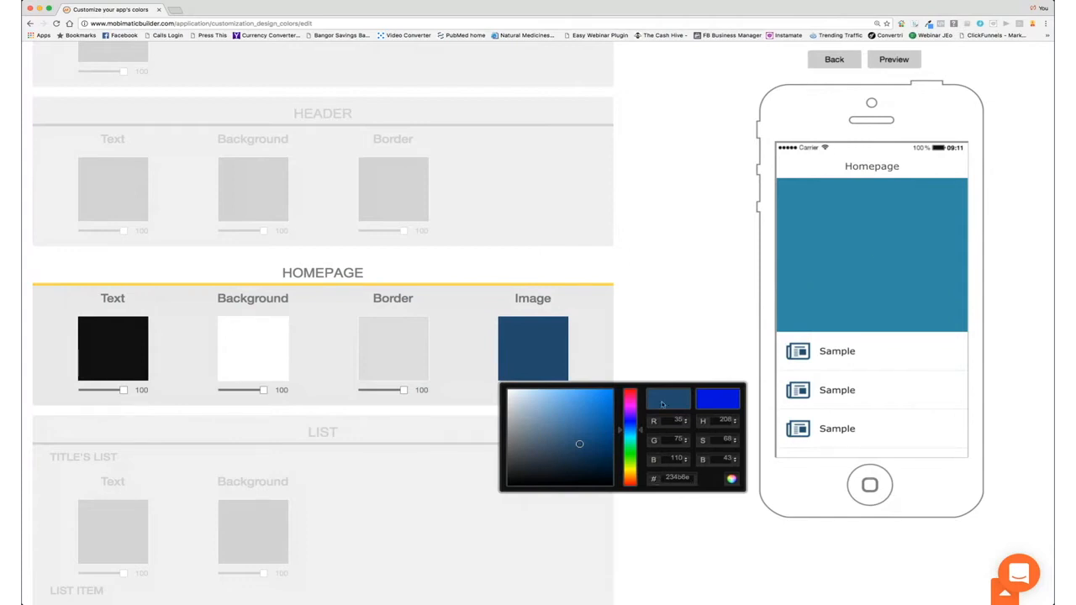
pyautogui.click(587, 328)
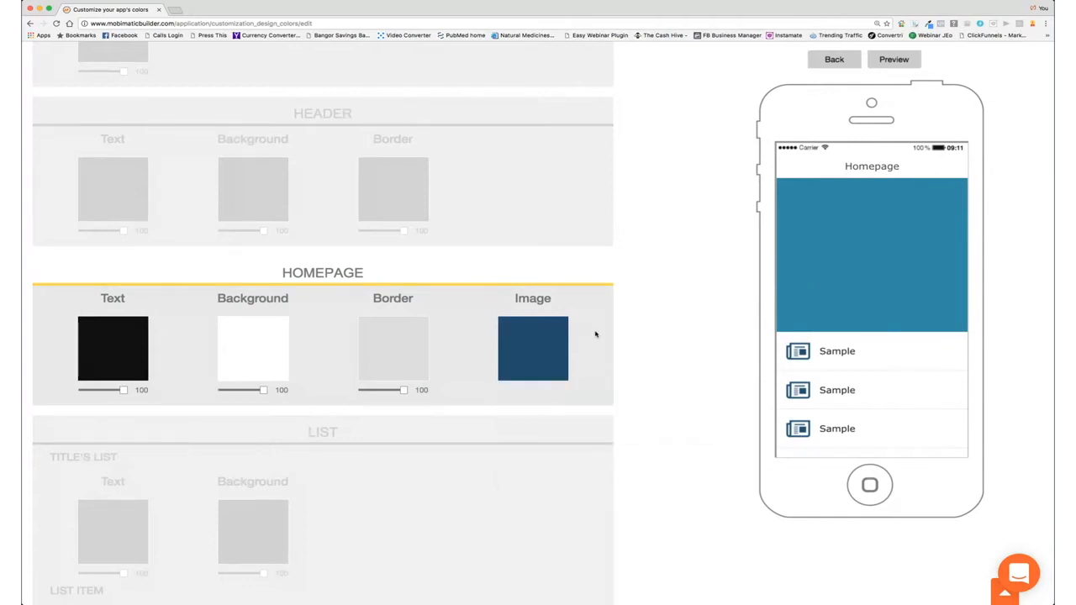
pyautogui.click(448, 432)
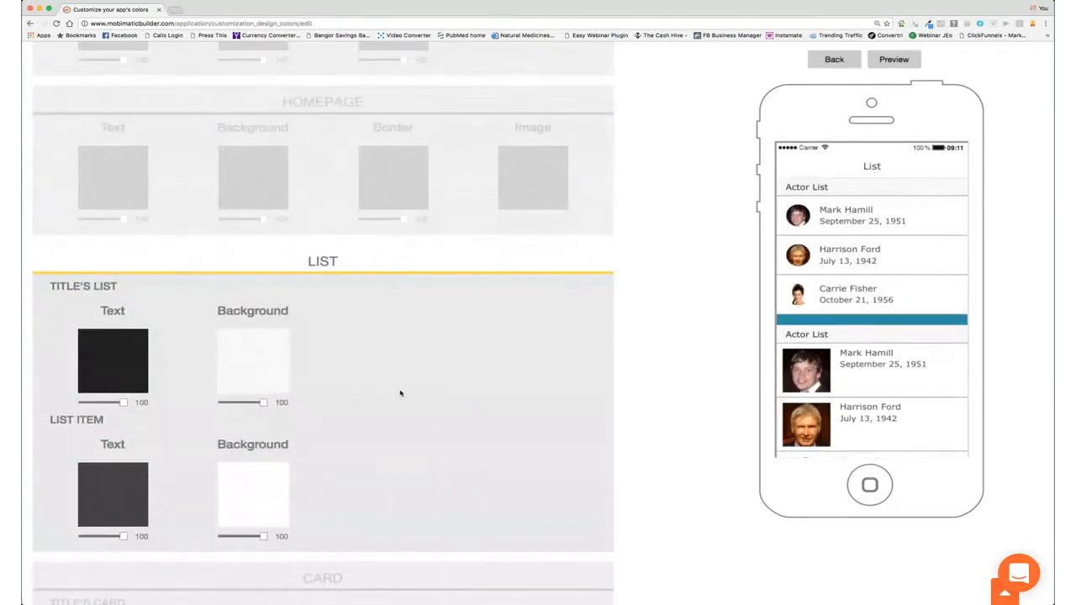
# Step: Scroll past the List and Card sections to the Button colour settings
pyautogui.scroll(-4, 400, 394)
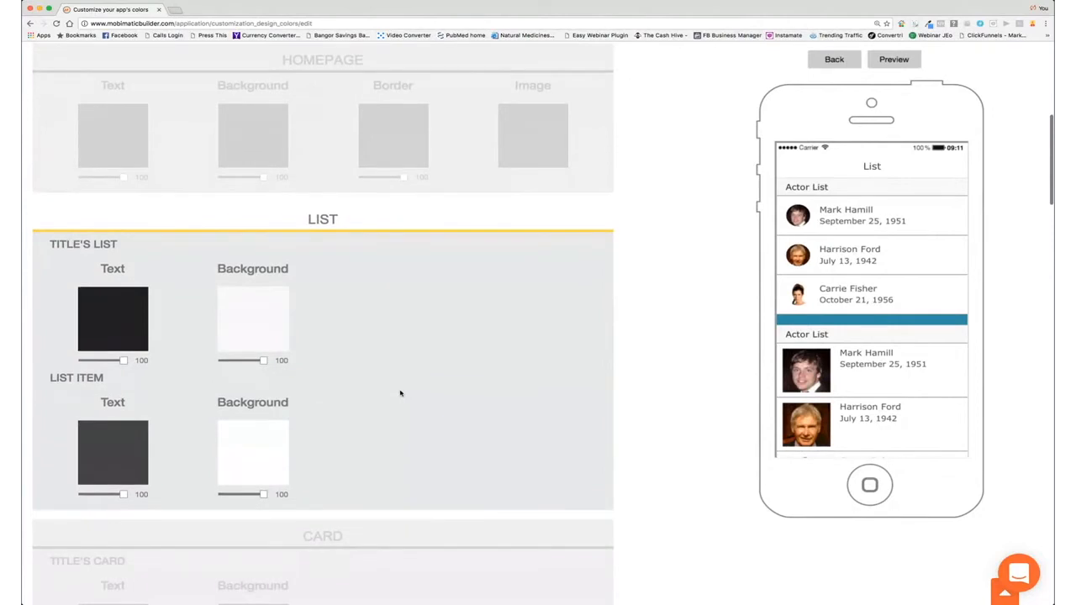
pyautogui.scroll(-5, 402, 393)
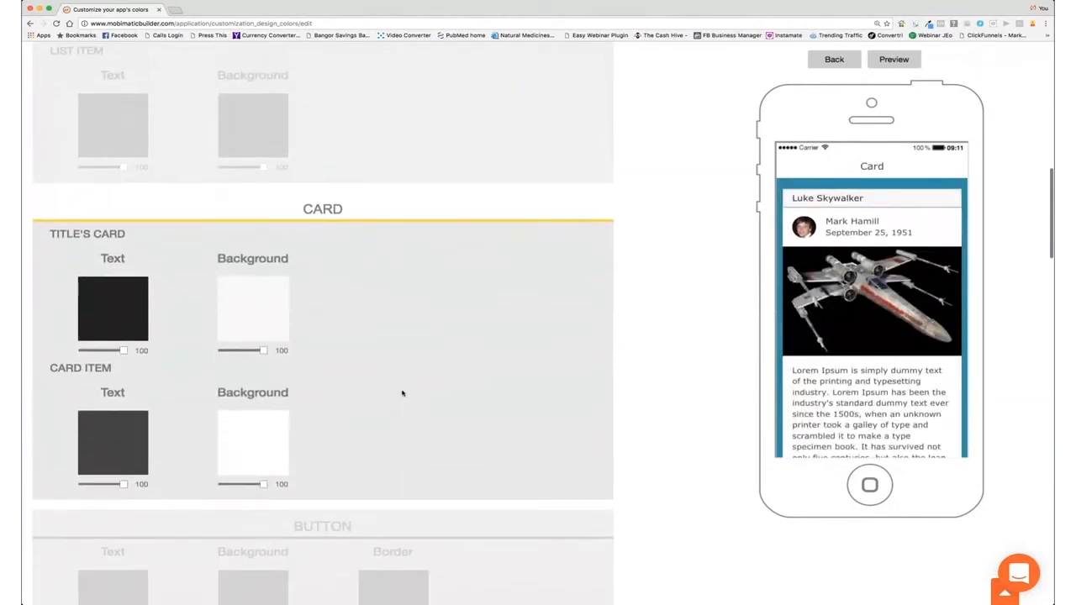
pyautogui.scroll(-10, 402, 393)
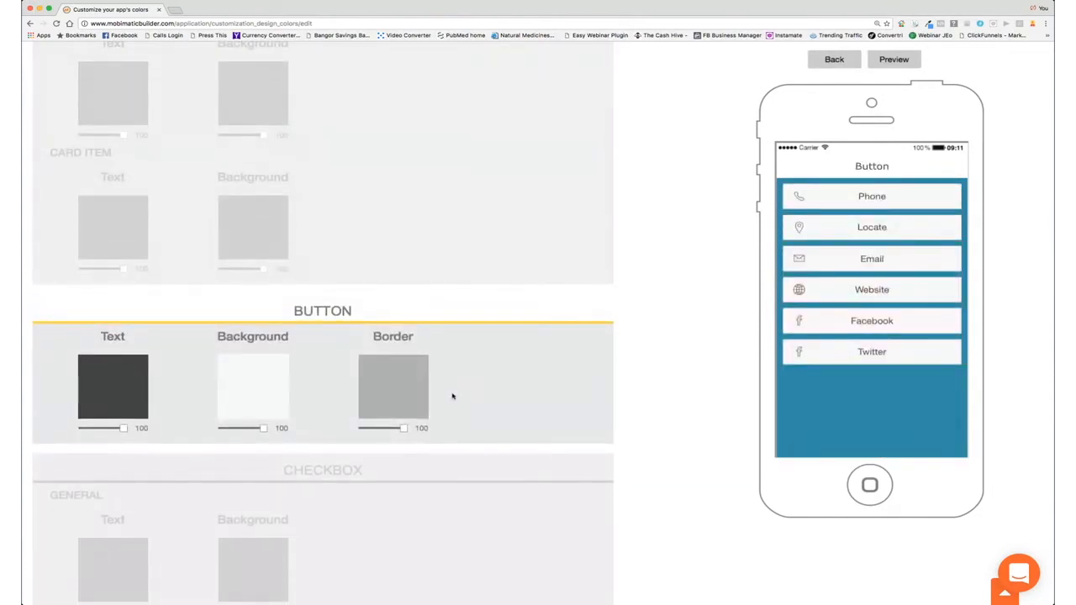
# Step: Try a grey colour for the button backgrounds
pyautogui.click(266, 403)
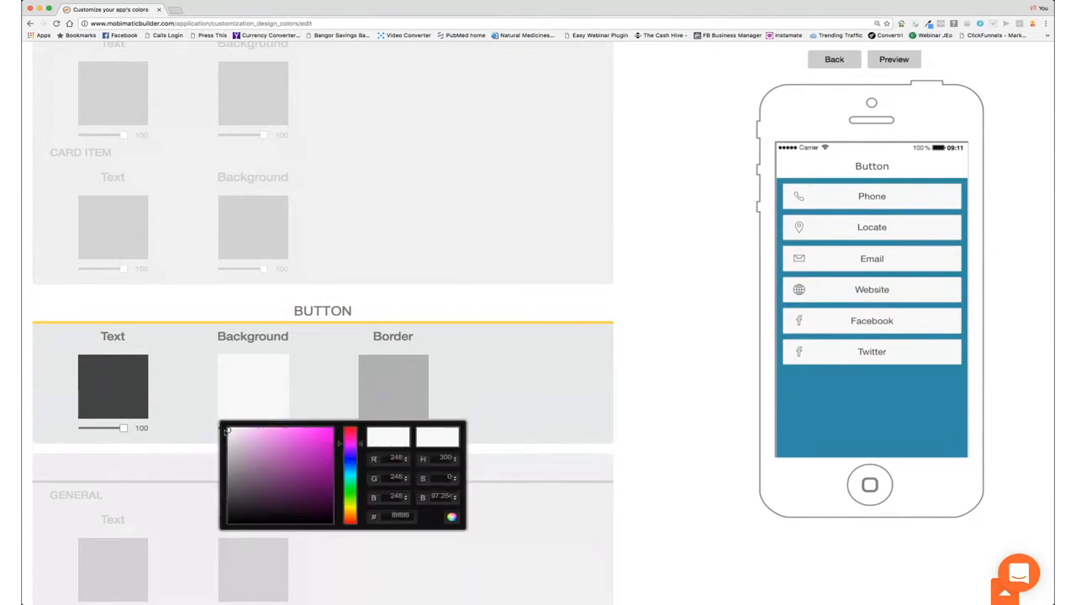
pyautogui.moveTo(227, 430); pyautogui.dragTo(226, 488)
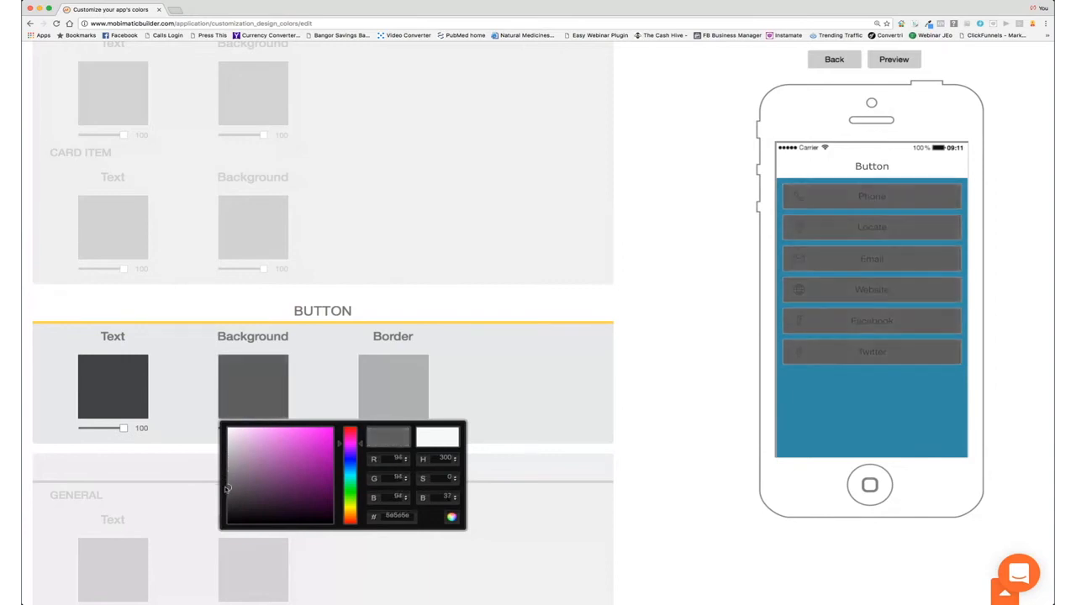
pyautogui.click(119, 384)
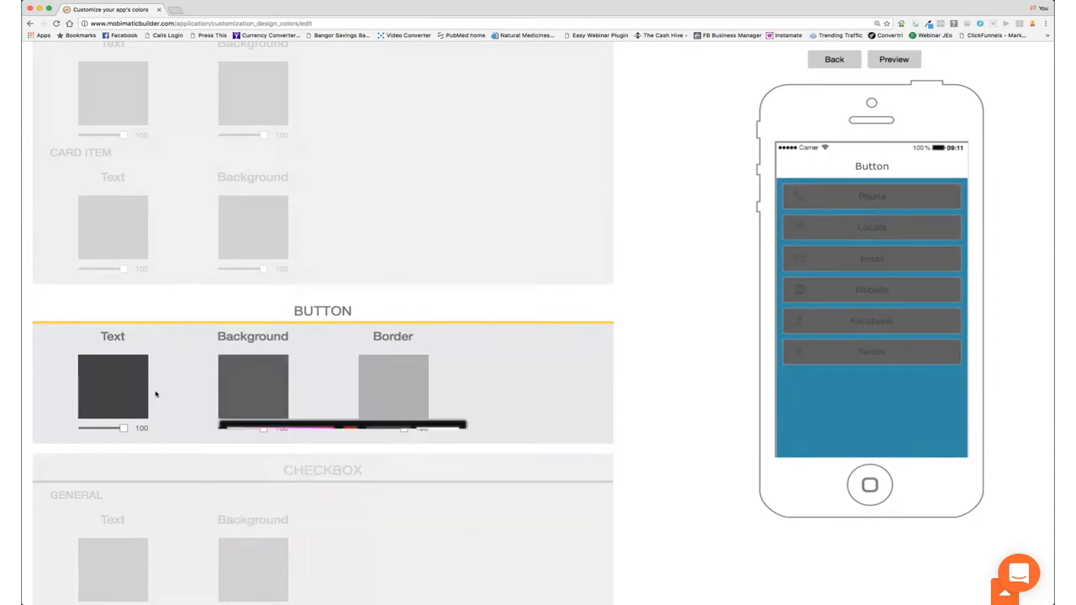
# Step: Set the button text colour to white #ffffff
pyautogui.click(126, 388)
pyautogui.click(88, 429)
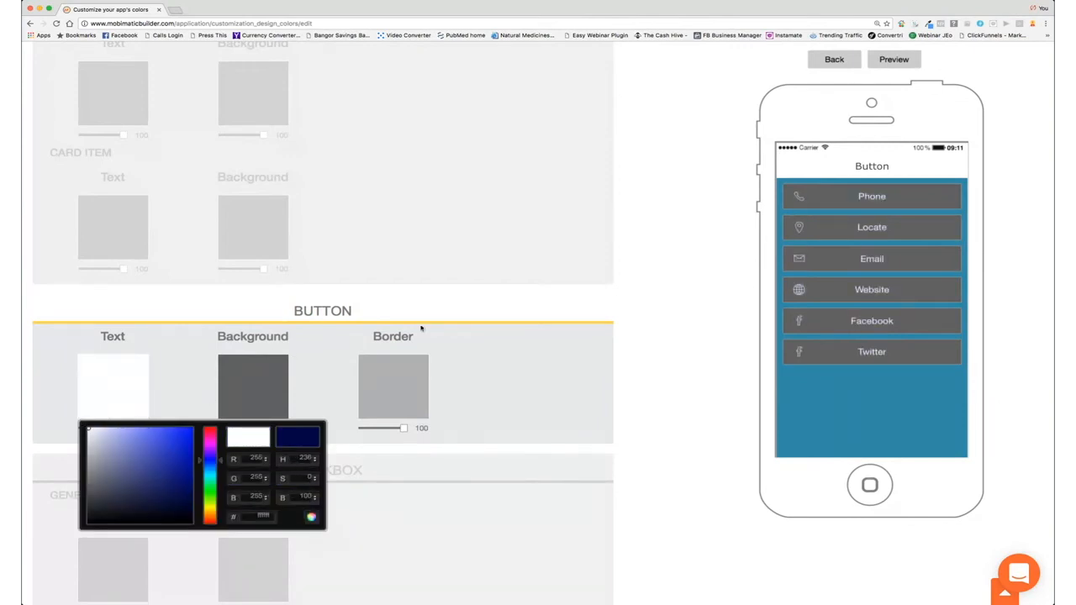
pyautogui.scroll(-4, 480, 378)
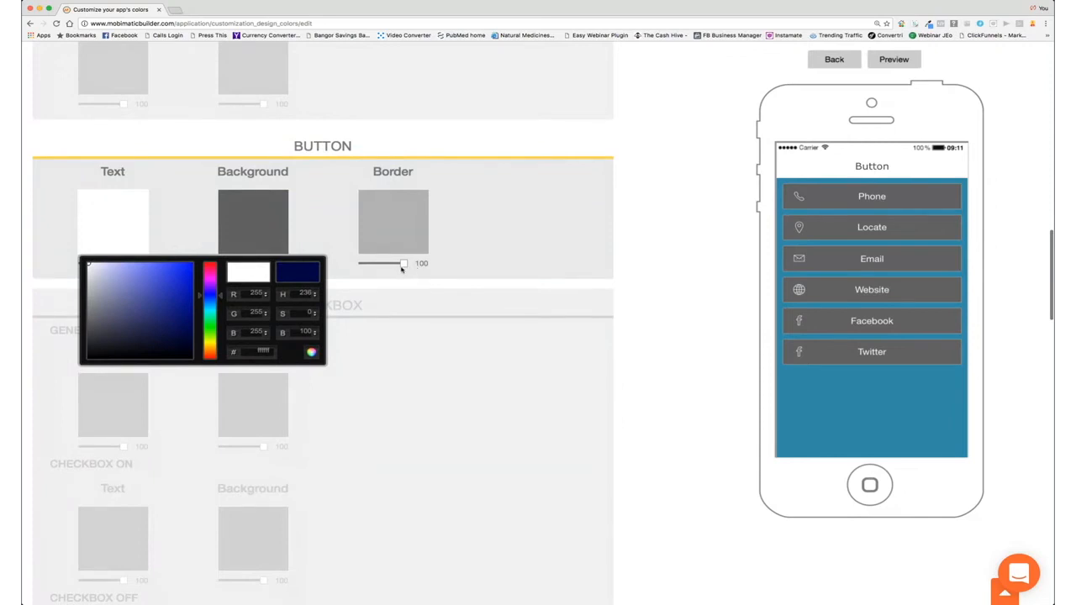
pyautogui.click(404, 353)
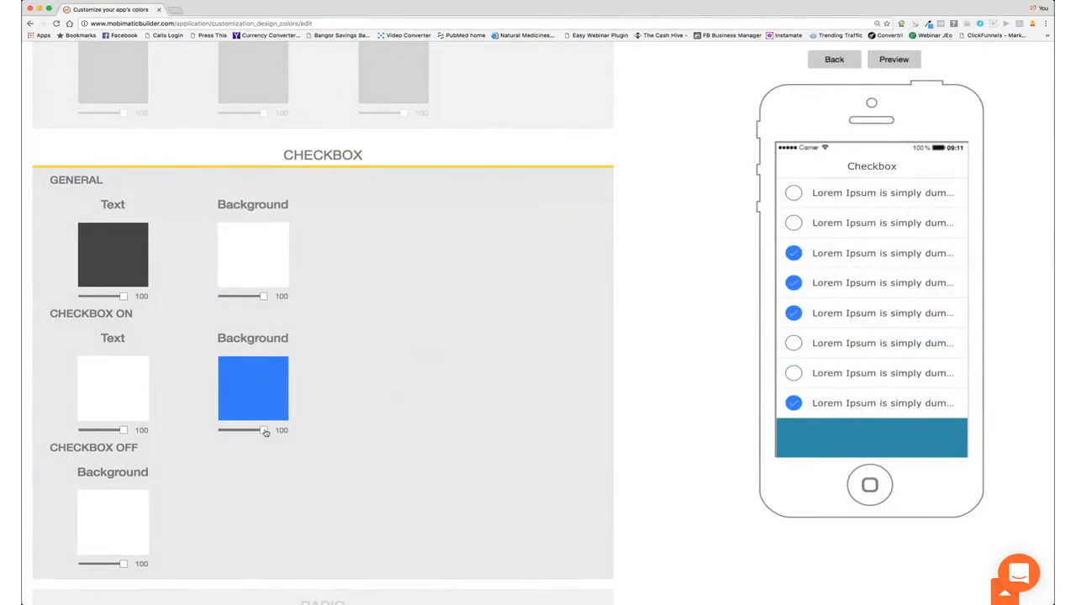
# Step: Lower the checked-checkbox background opacity to 44
pyautogui.moveTo(265, 432)
pyautogui.mouseDown()
pyautogui.moveTo(237, 432)
pyautogui.moveTo(271, 432)
pyautogui.mouseUp()
pyautogui.scroll(-5, 382, 423)
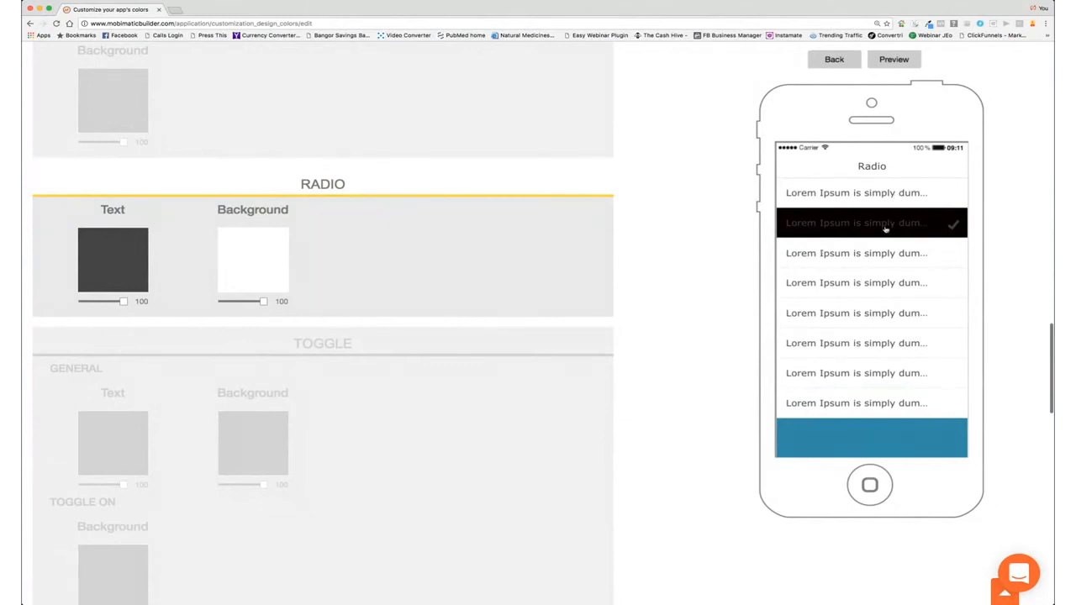
pyautogui.scroll(-1, 415, 332)
pyautogui.scroll(-5, 415, 331)
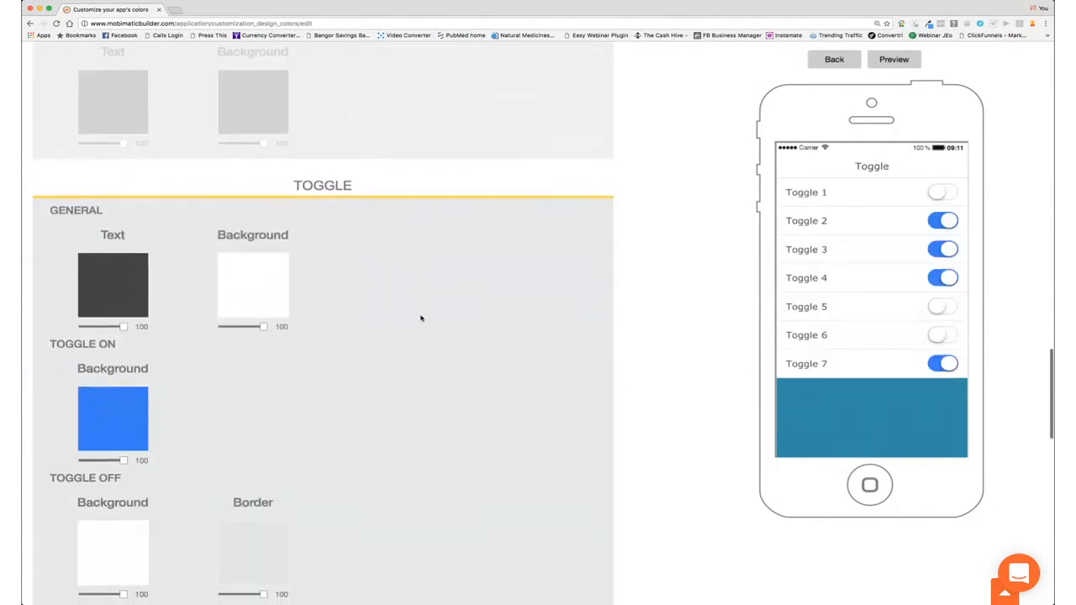
# Step: Change the toggle-on background colour to teal-blue #2b7a9c
pyautogui.click(117, 337)
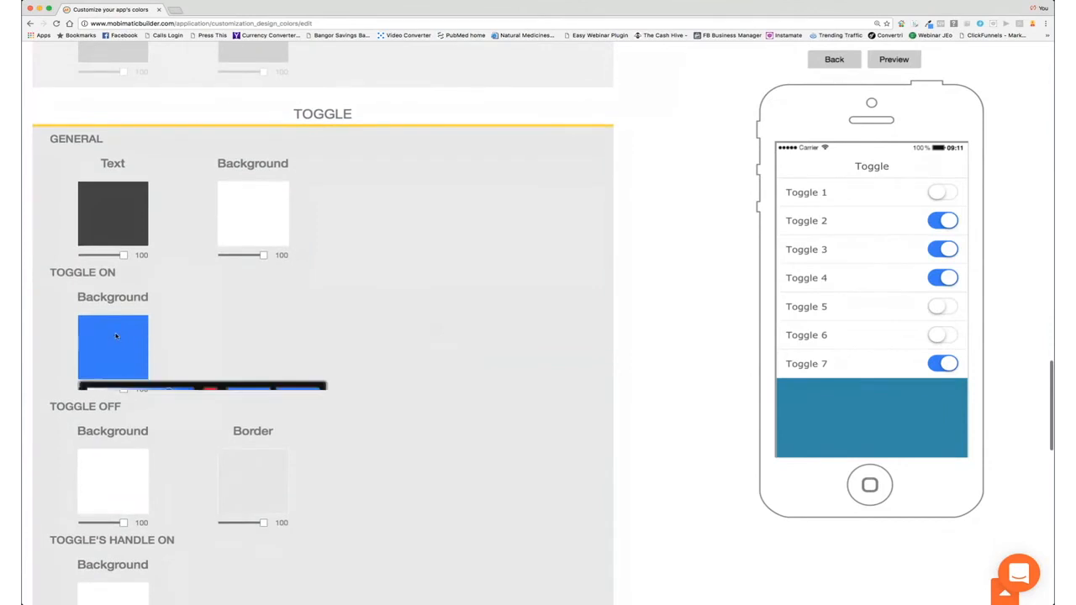
pyautogui.moveTo(152, 411)
pyautogui.mouseDown()
pyautogui.moveTo(150, 426)
pyautogui.moveTo(163, 425)
pyautogui.mouseUp()
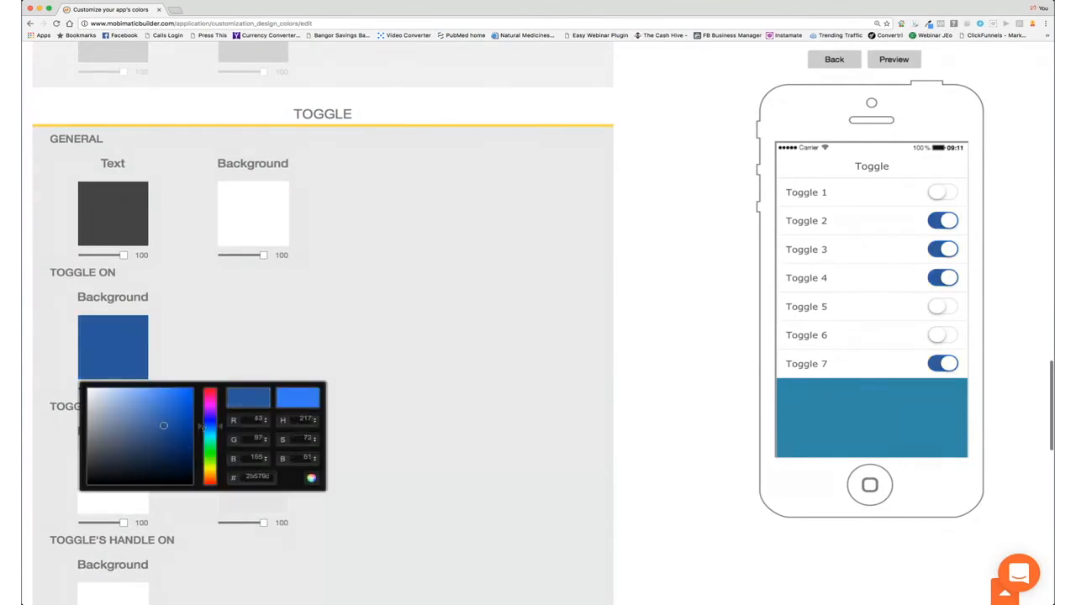
pyautogui.click(201, 428)
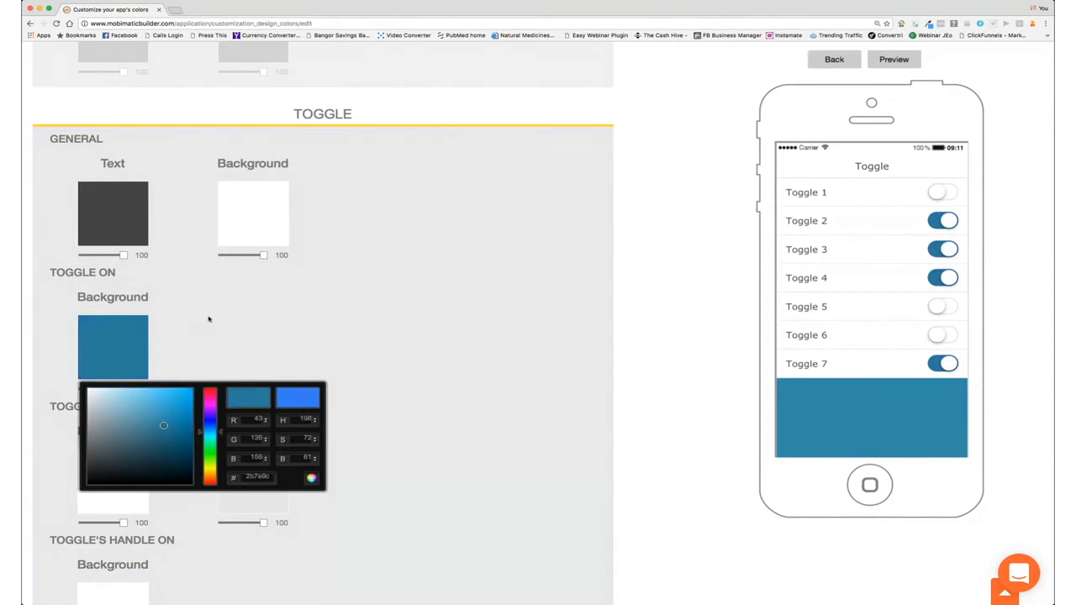
pyautogui.scroll(-3, 336, 336)
pyautogui.click(437, 361)
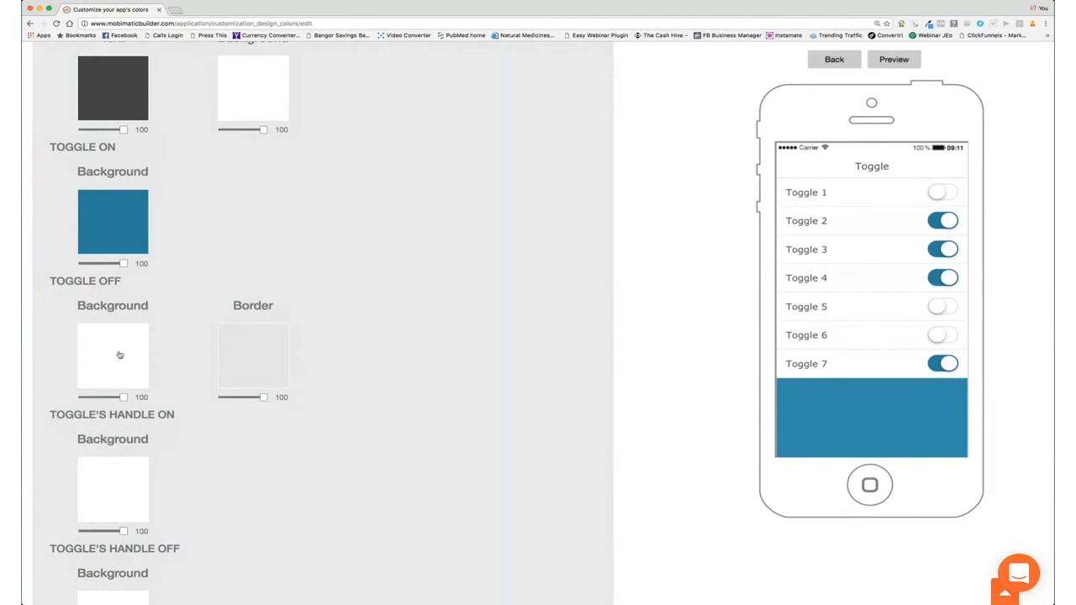
pyautogui.scroll(-2, 294, 415)
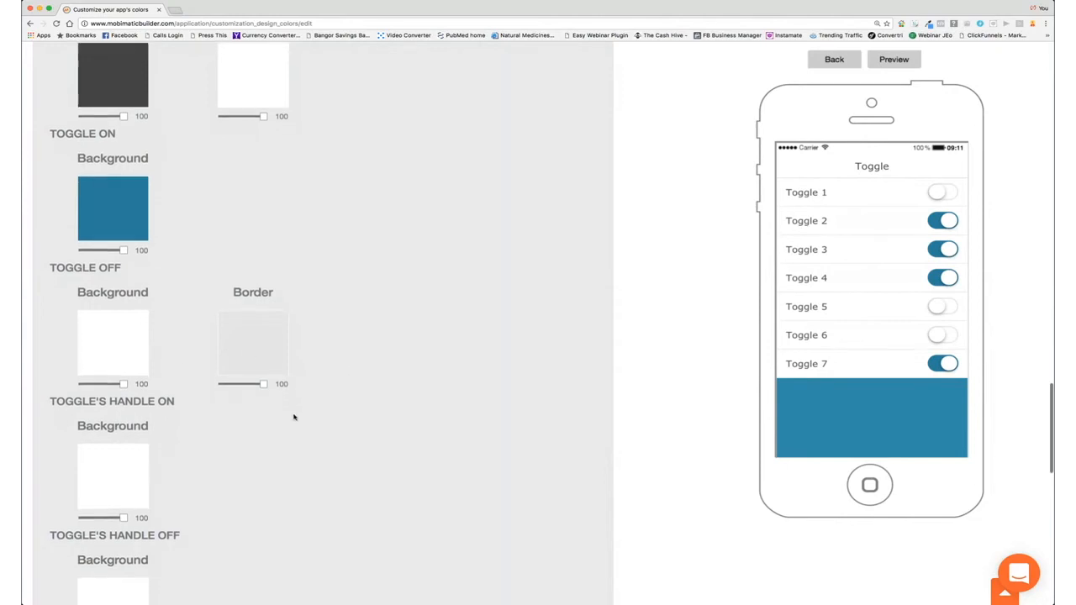
pyautogui.scroll(-10, 294, 417)
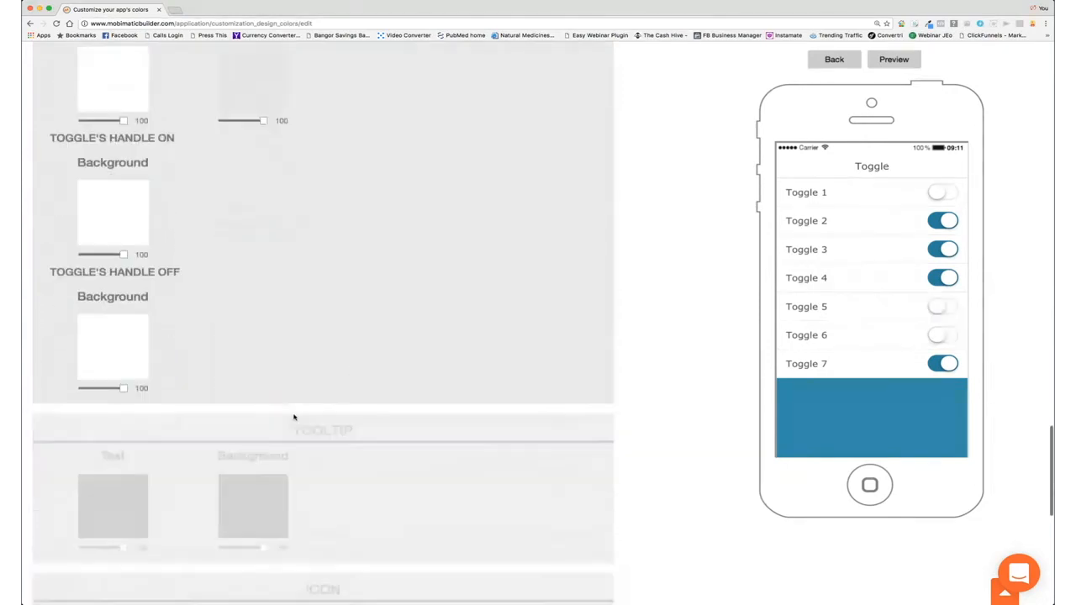
pyautogui.scroll(-6, 387, 395)
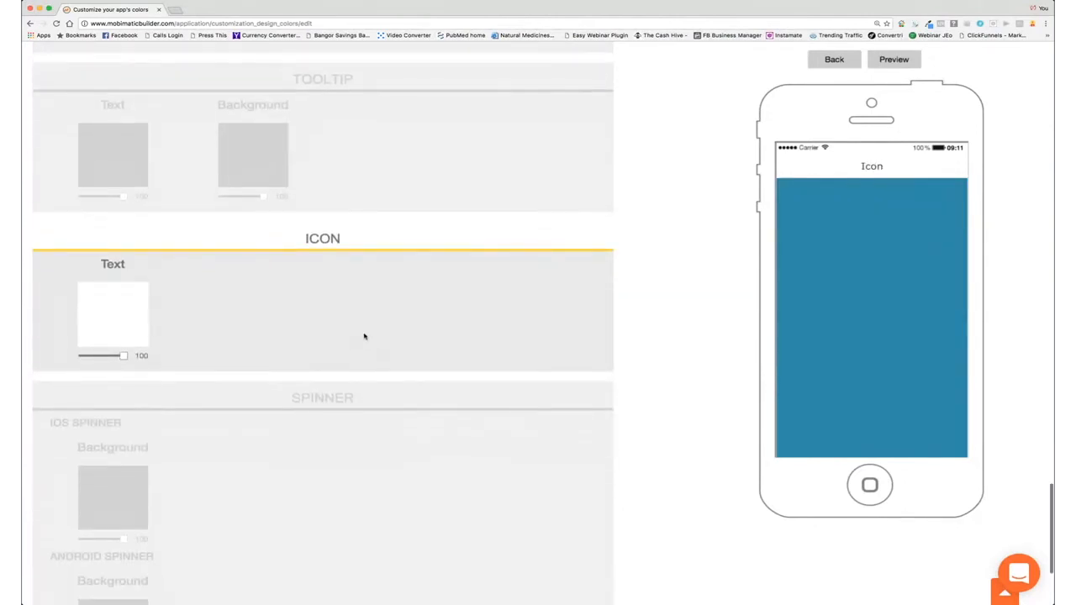
# Step: Set the iOS and Android spinner Background colours to white
pyautogui.scroll(-3, 364, 353)
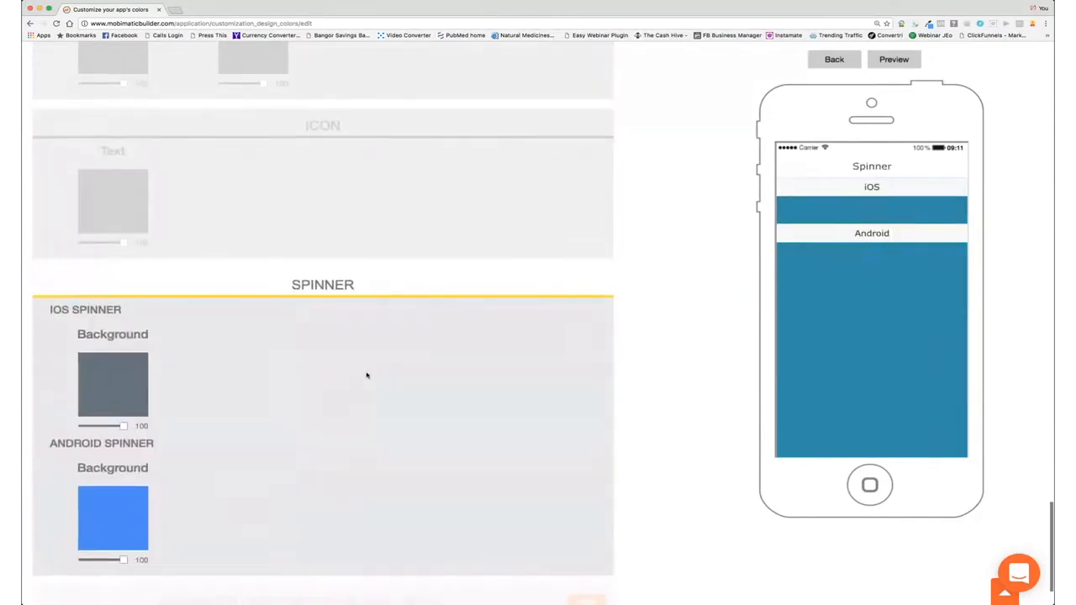
pyautogui.click(107, 387)
pyautogui.moveTo(97, 439); pyautogui.dragTo(86, 423)
pyautogui.click(275, 379)
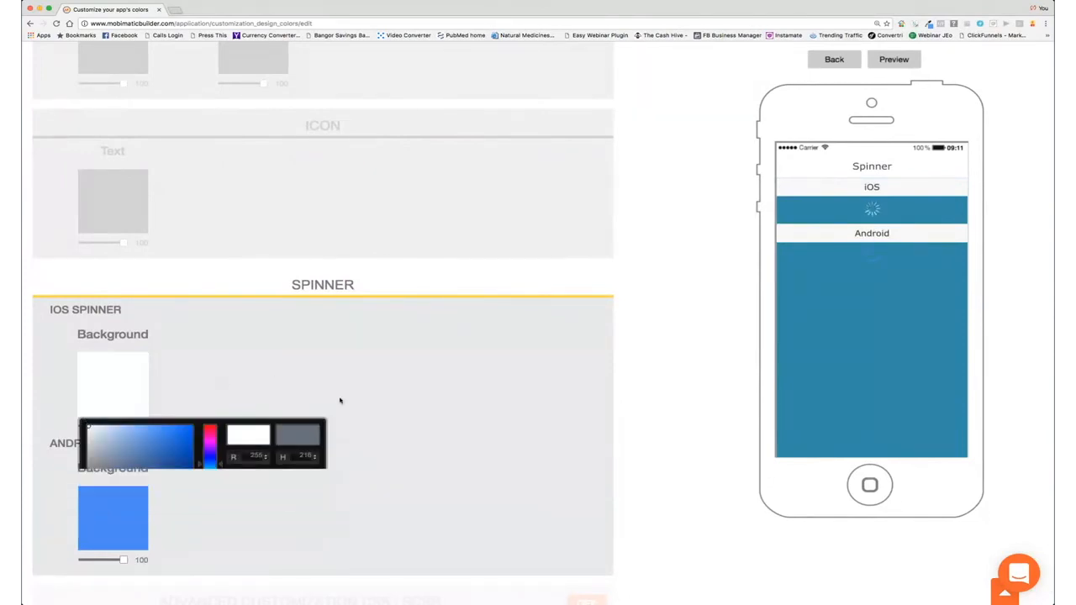
pyautogui.click(90, 512)
pyautogui.moveTo(139, 449); pyautogui.dragTo(88, 381)
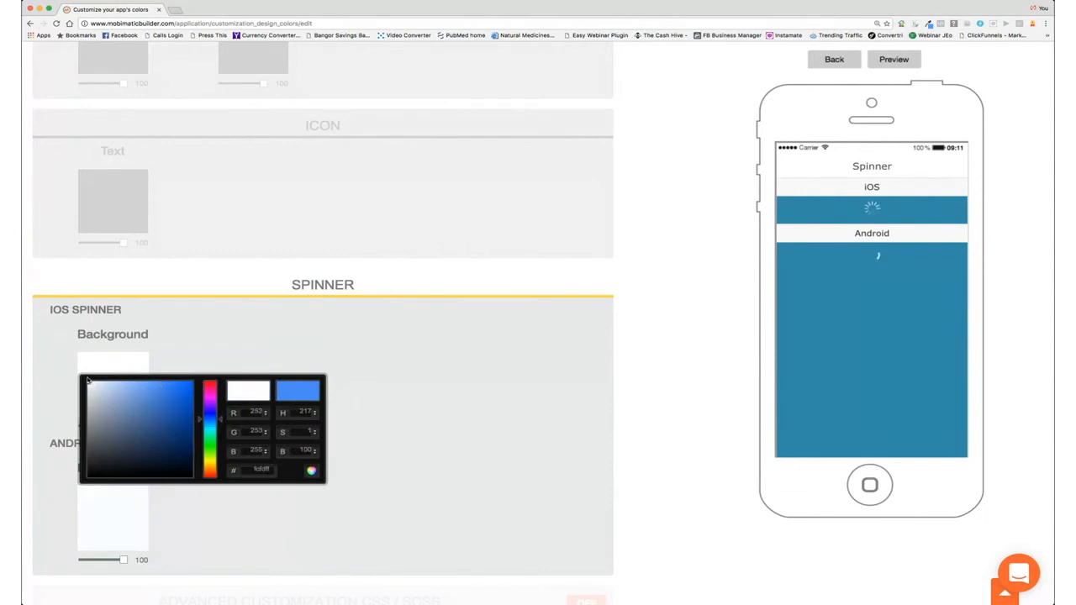
pyautogui.click(401, 413)
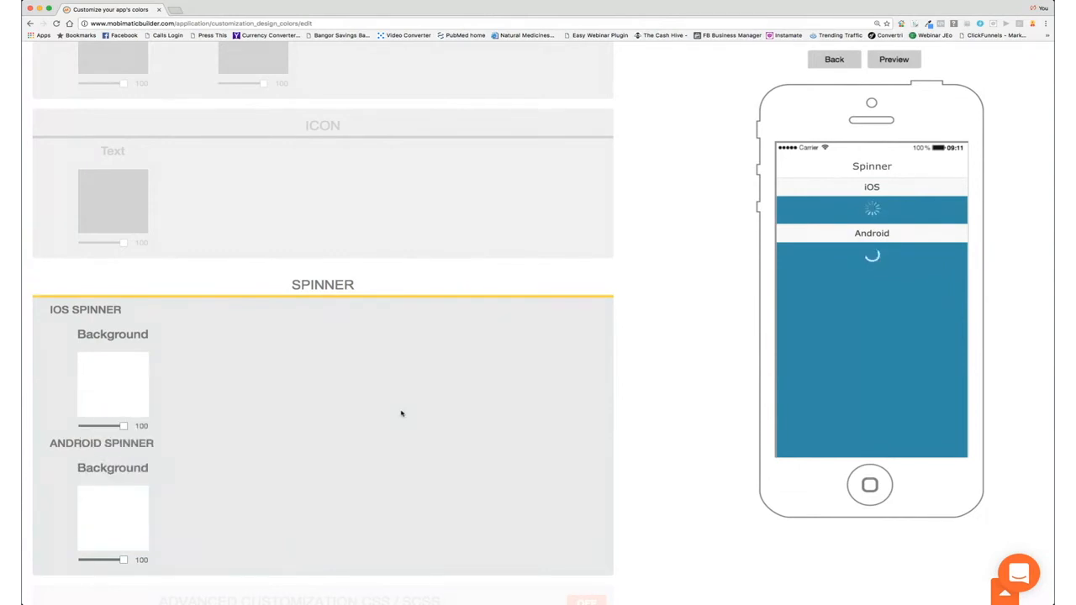
pyautogui.scroll(-2, 555, 508)
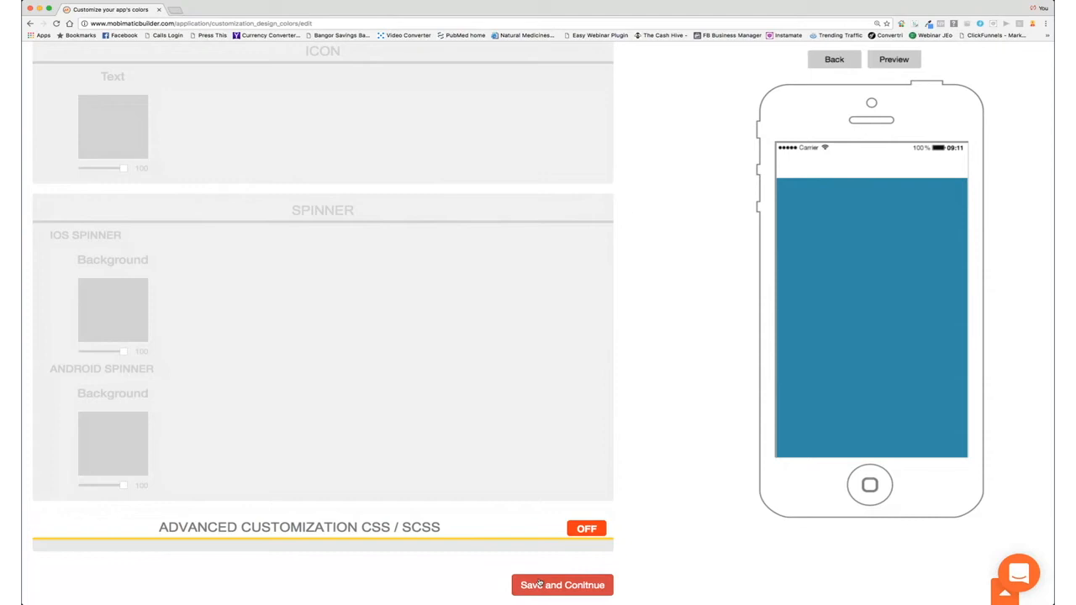
# Step: Save the colour settings and add a Custom Page from Add Pages
pyautogui.click(540, 586)
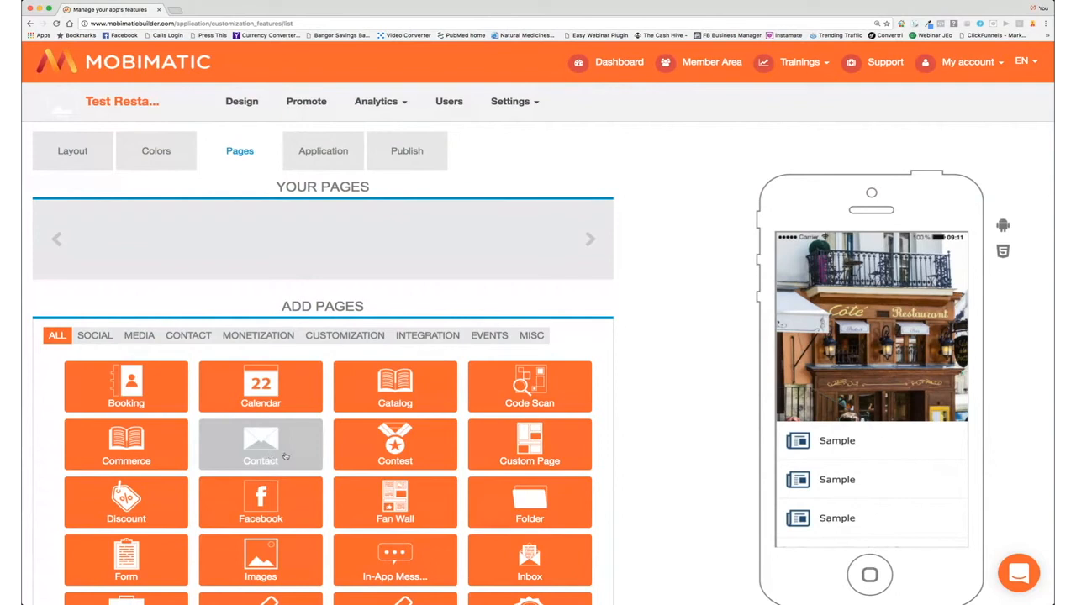
pyautogui.scroll(-2, 286, 456)
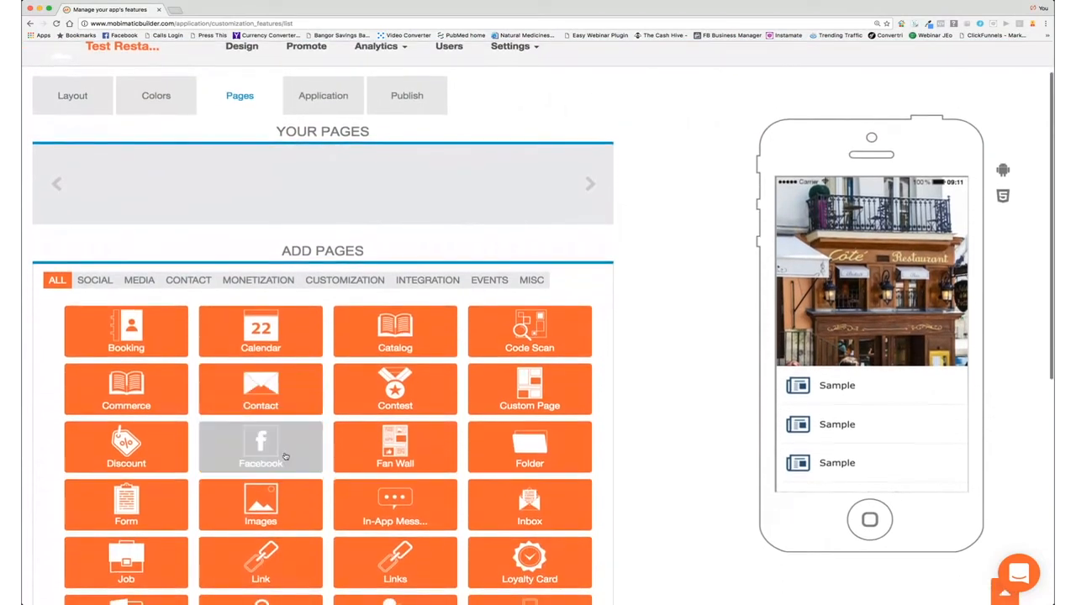
pyautogui.click(540, 394)
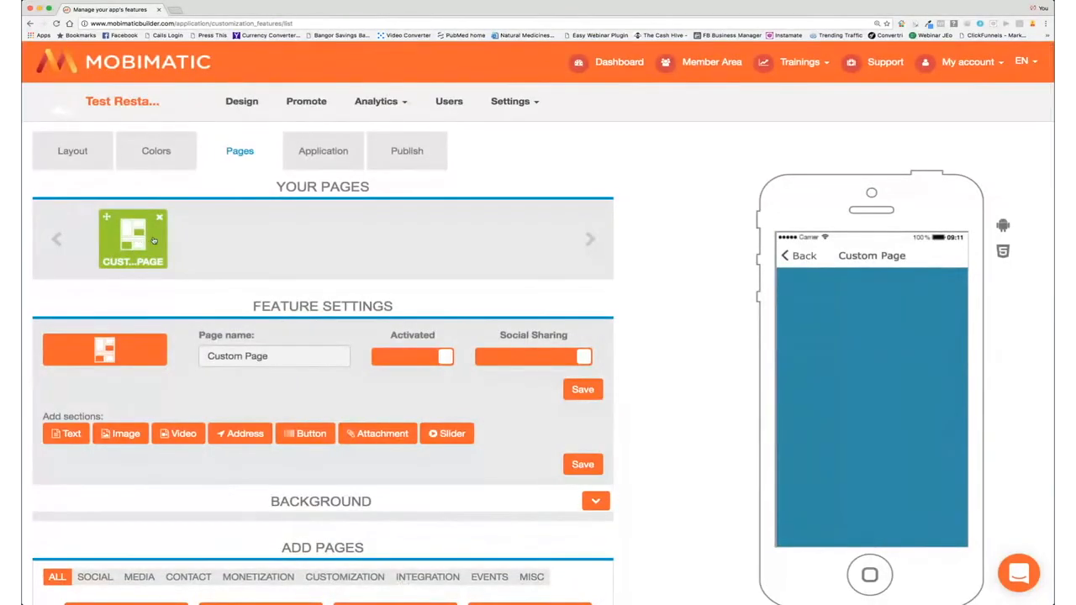
# Step: Rename the custom page to 'About Us'
pyautogui.moveTo(277, 355); pyautogui.dragTo(198, 356)
pyautogui.write('About Us')
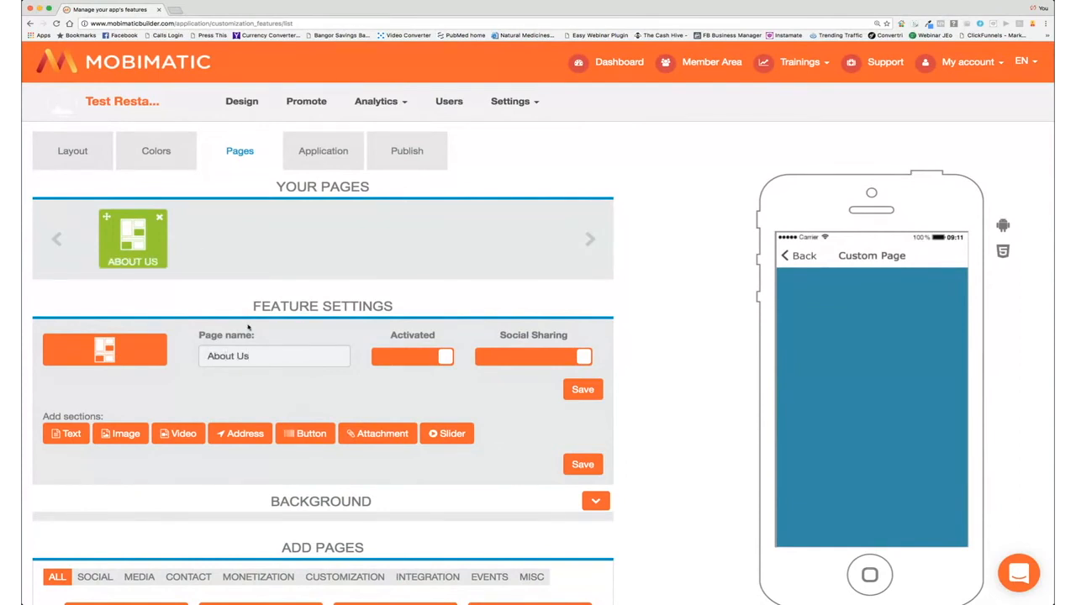
pyautogui.scroll(-3, 282, 400)
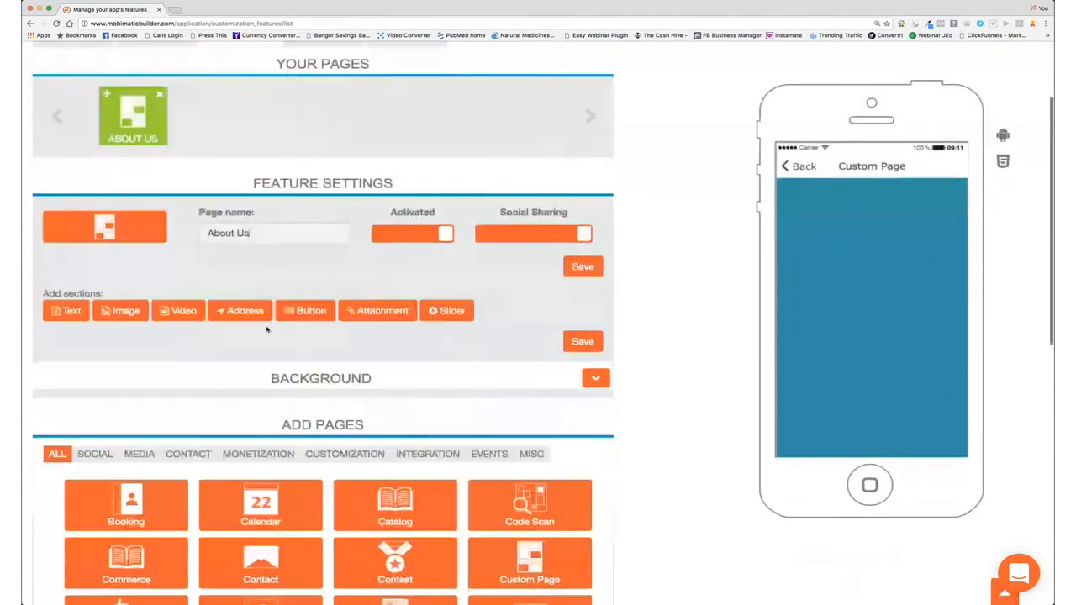
# Step: Add a slider with four uploaded pictures, save the page, then add a text section
pyautogui.click(446, 315)
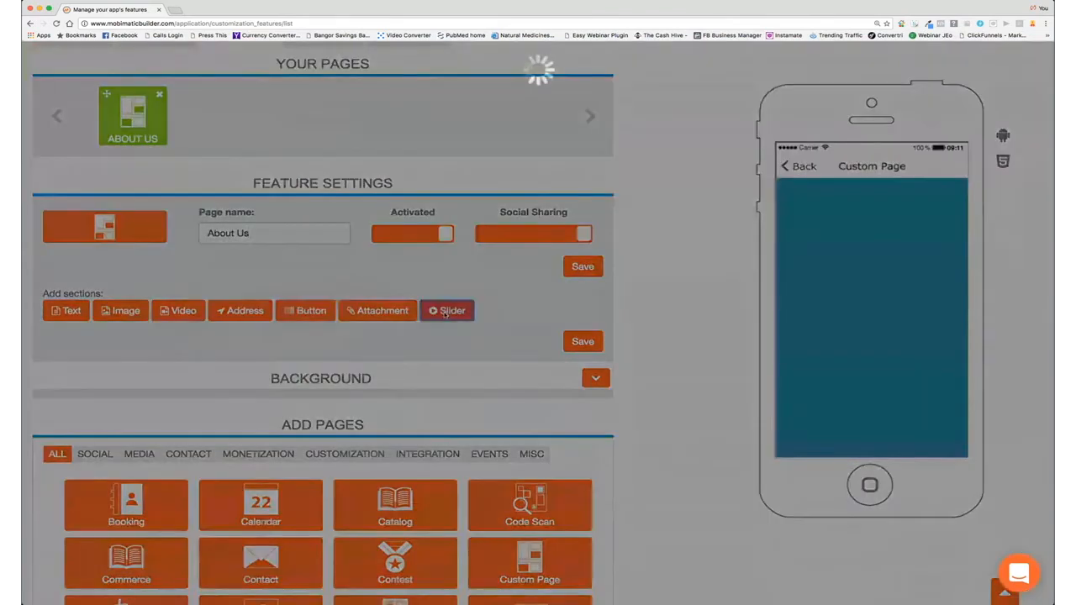
pyautogui.scroll(5, 233, 209)
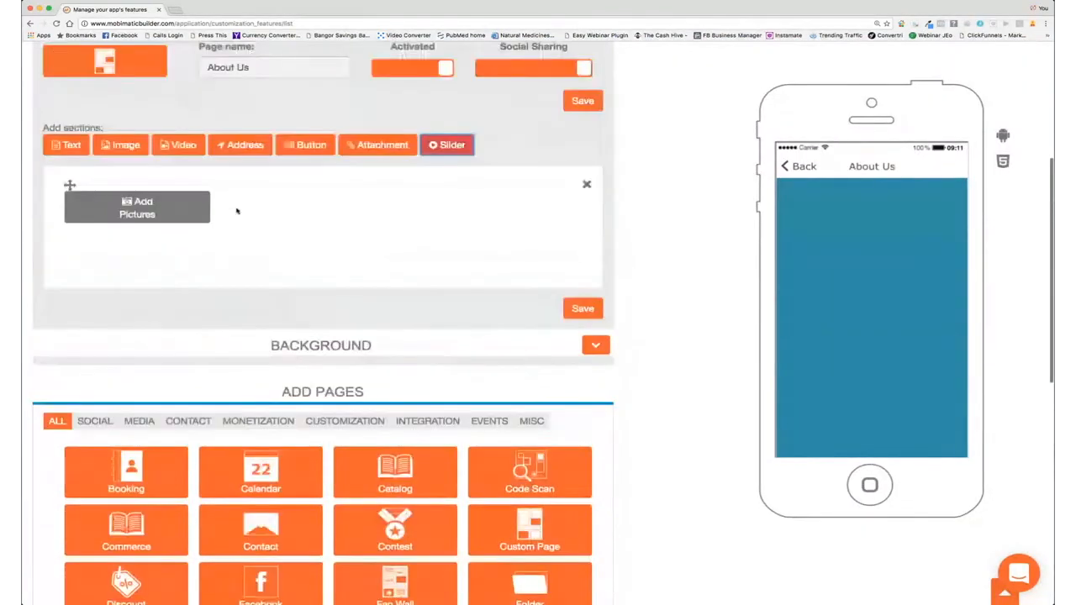
pyautogui.click(145, 290)
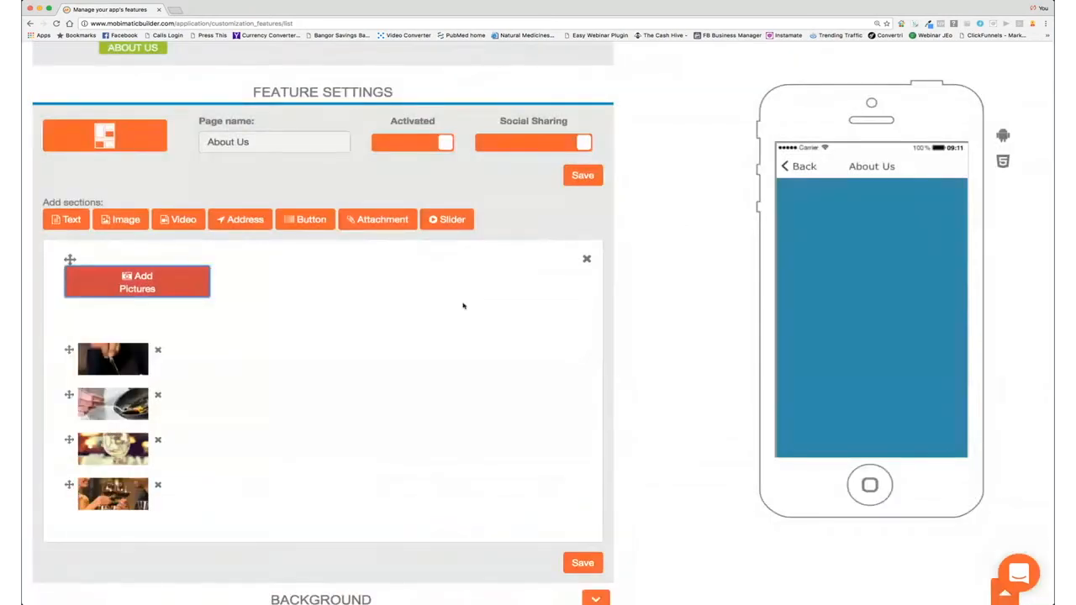
pyautogui.click(601, 559)
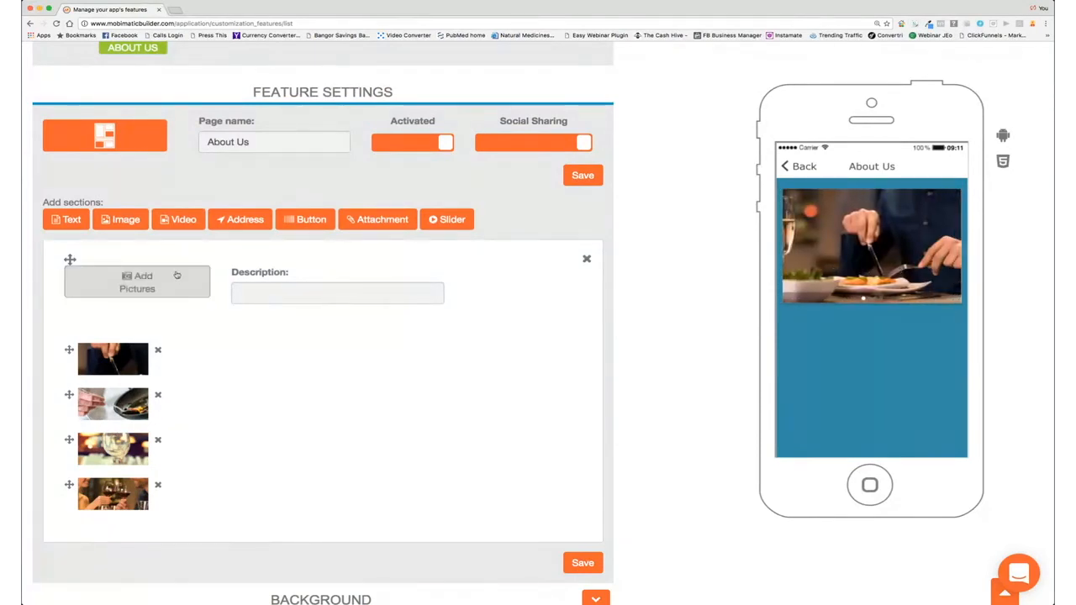
pyautogui.click(62, 219)
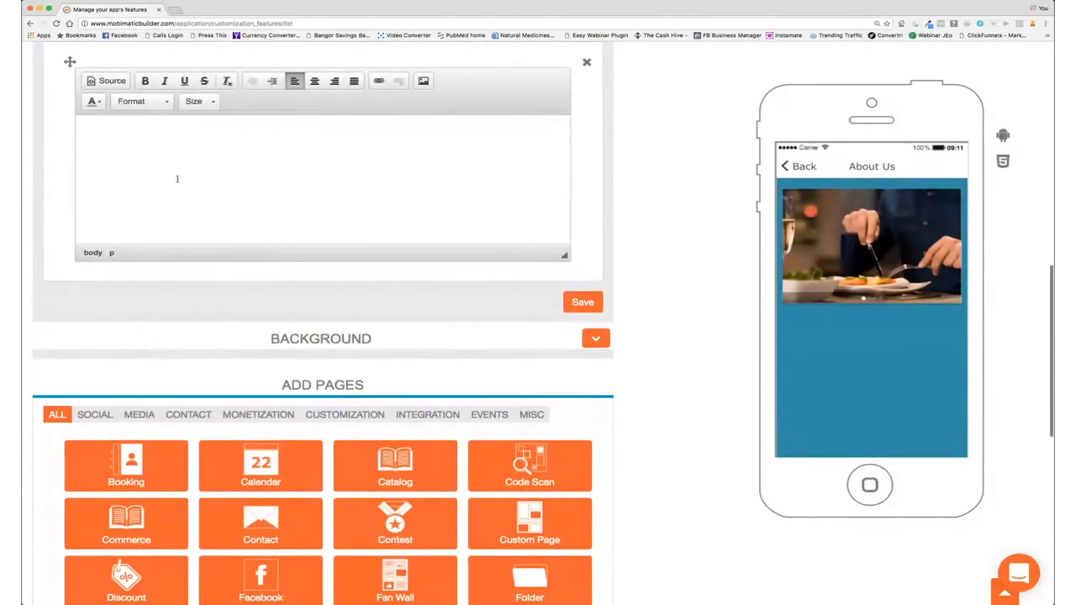
# Step: Type 'Welcome To Our Restaurant' and a line about the very best local cuisine and local caught fish
pyautogui.click(132, 137)
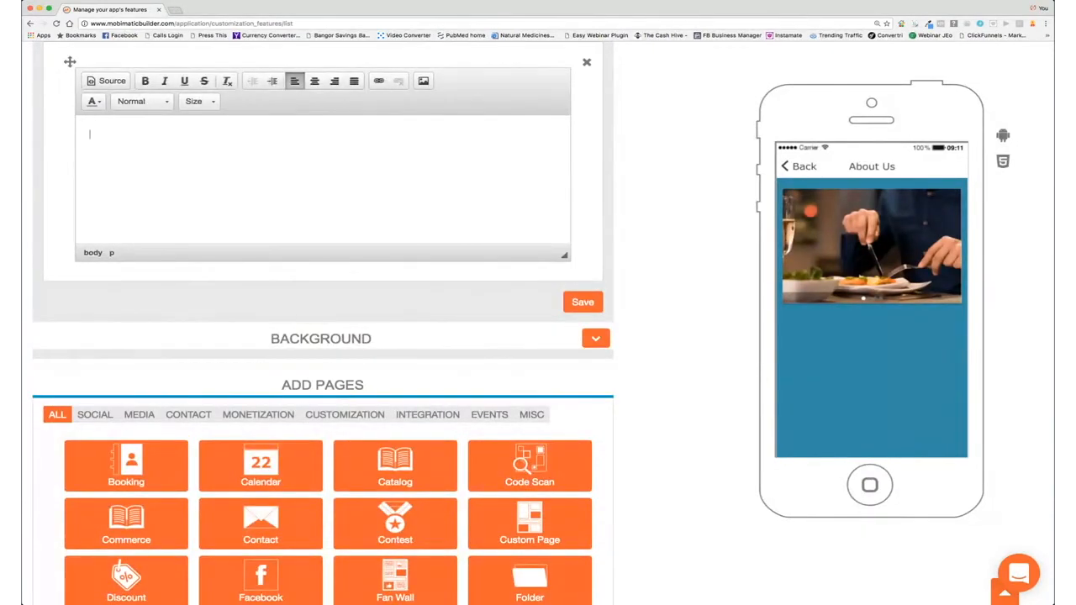
pyautogui.write('Welcome To Our restaurant')
pyautogui.click(147, 136)
pyautogui.press('BackSpace')
pyautogui.write('O')
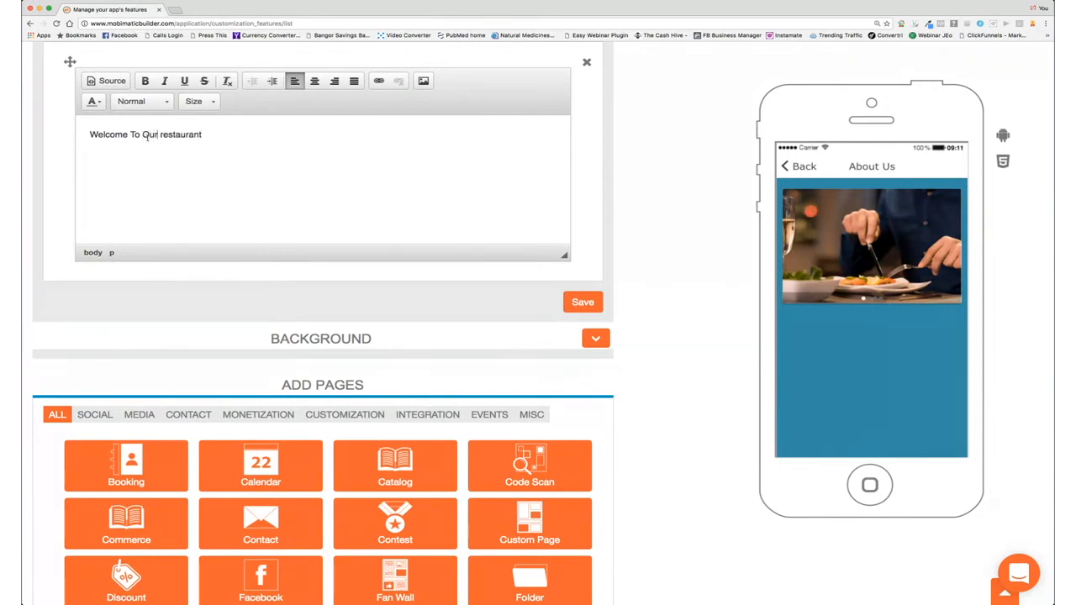
pyautogui.press('BackSpace')
pyautogui.write('T')
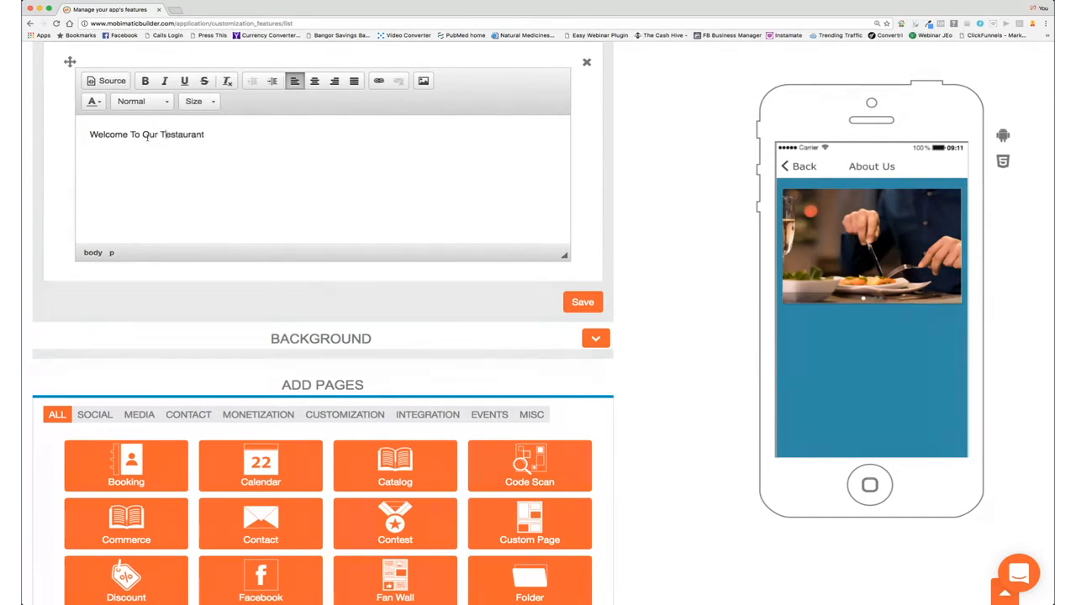
pyautogui.press('BackSpace')
pyautogui.write('R')
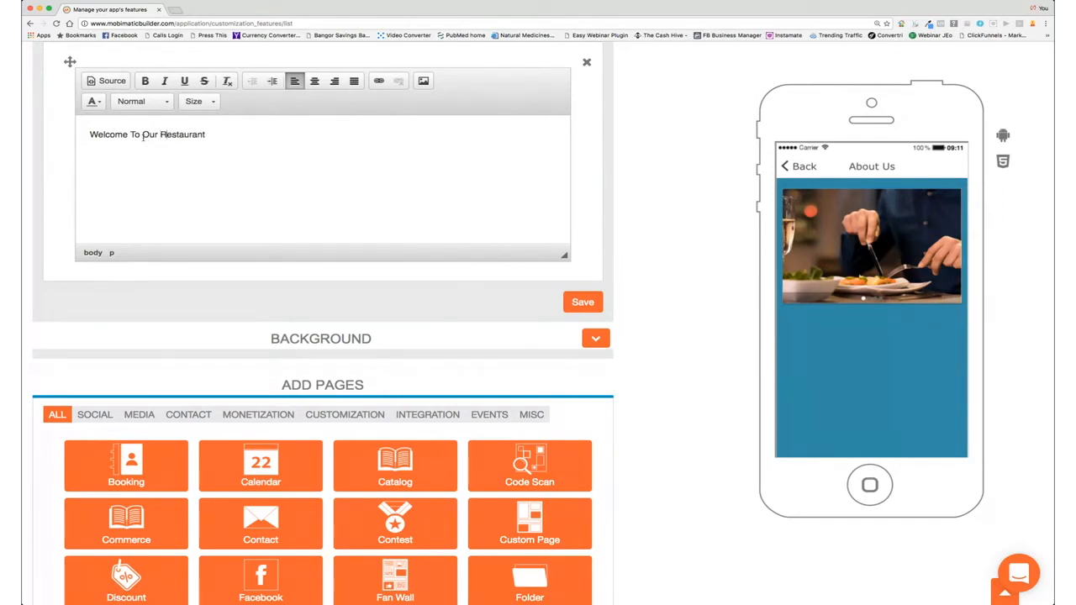
pyautogui.write('We offer the very best in local cu')
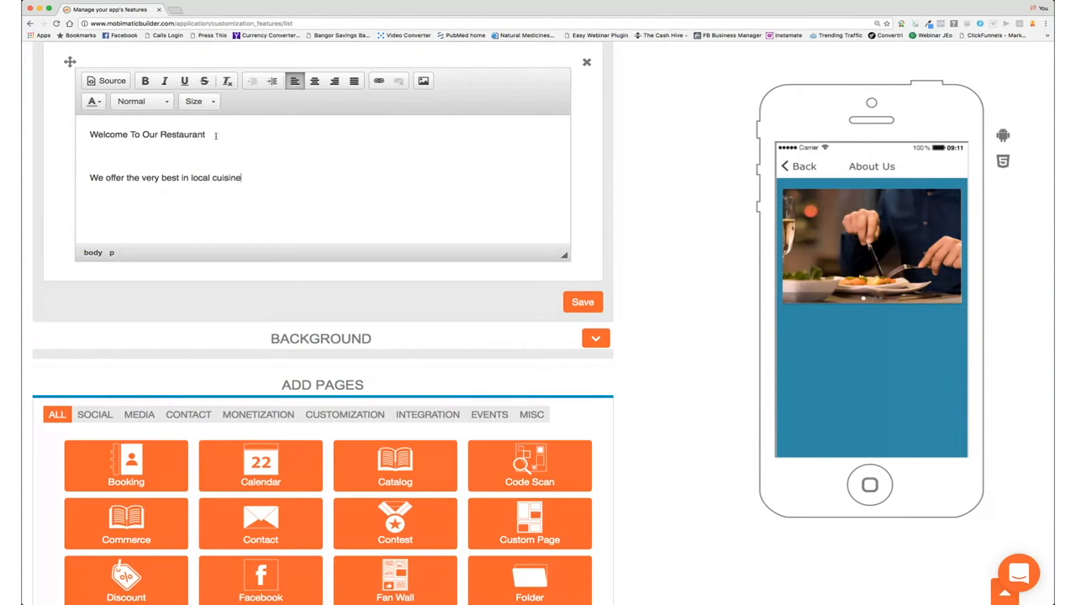
pyautogui.write('isine and')
pyautogui.write('local caught')
pyautogui.scroll(-2, 215, 135)
pyautogui.write('fish')
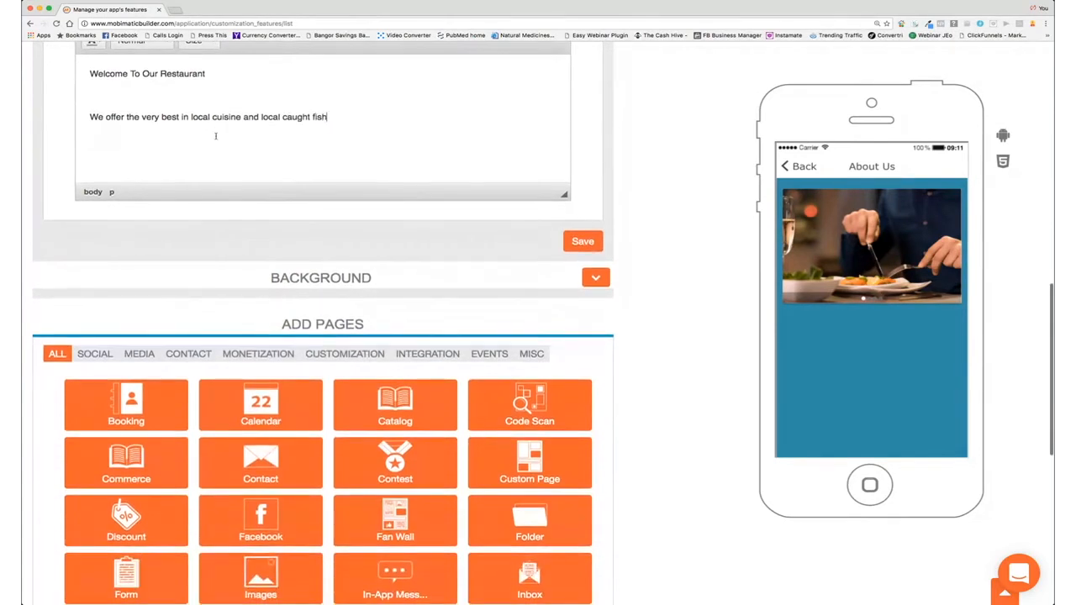
# Step: Remove the blank line, make both lines centred and bold, and save the About Us page
pyautogui.click(131, 101)
pyautogui.press('BackSpace')
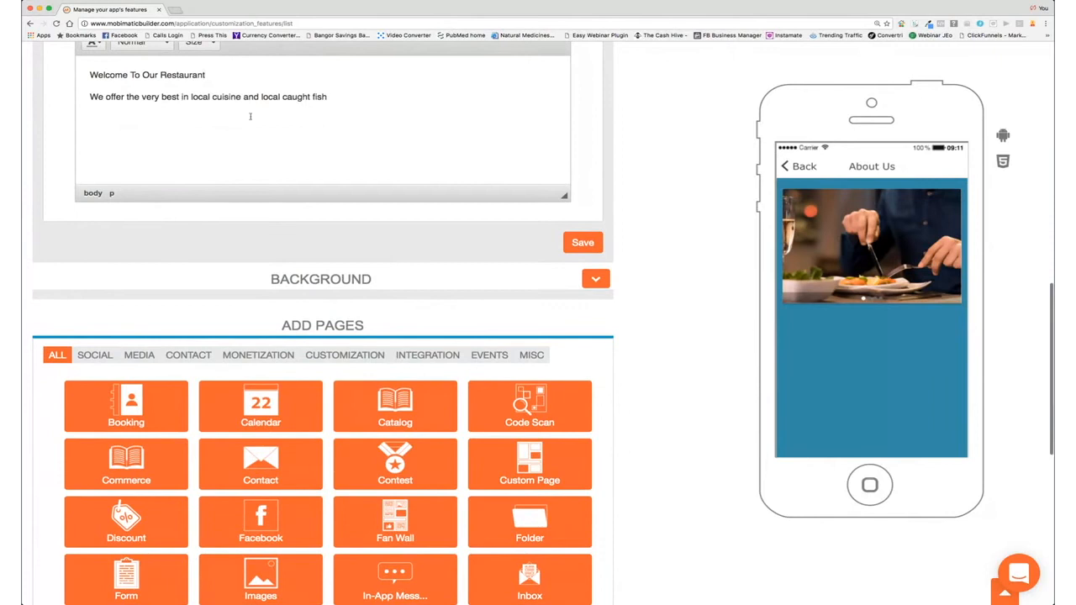
pyautogui.scroll(4, 257, 151)
pyautogui.scroll(1, 262, 179)
pyautogui.moveTo(331, 243); pyautogui.dragTo(171, 213)
pyautogui.click(314, 168)
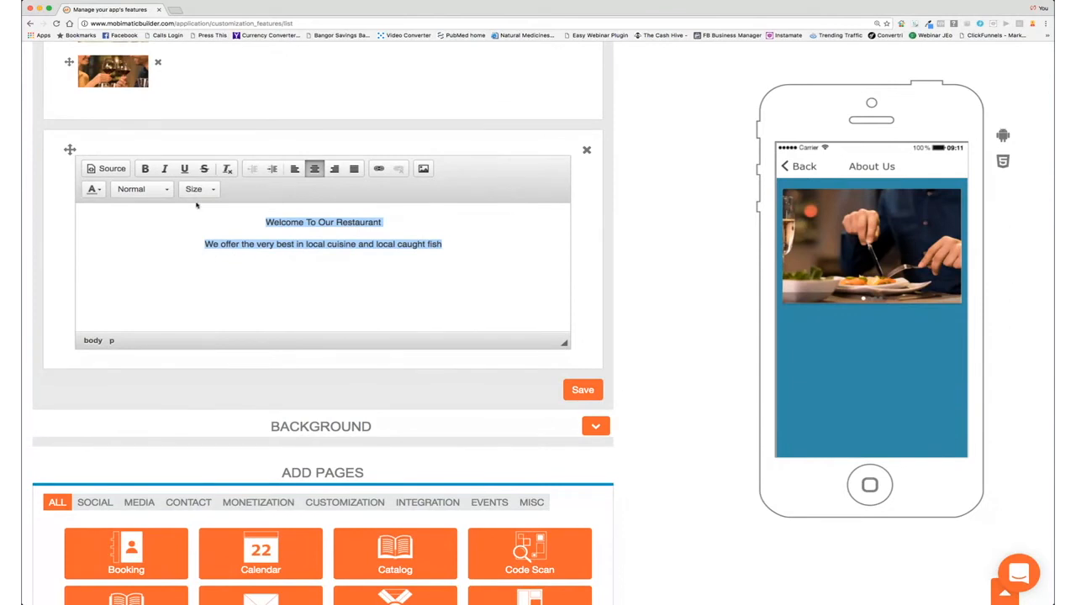
pyautogui.click(145, 169)
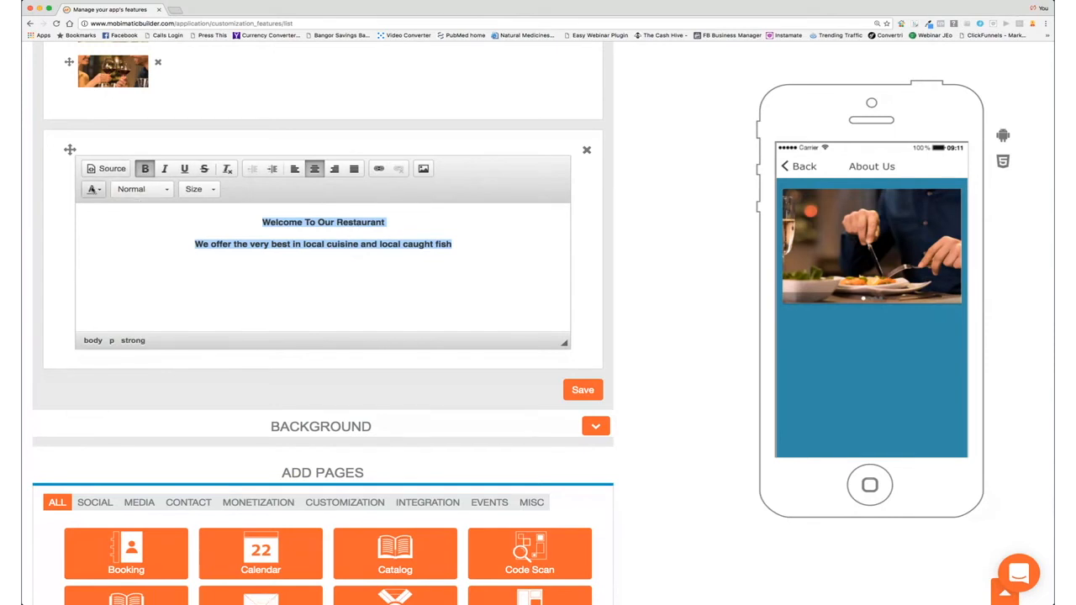
pyautogui.click(94, 189)
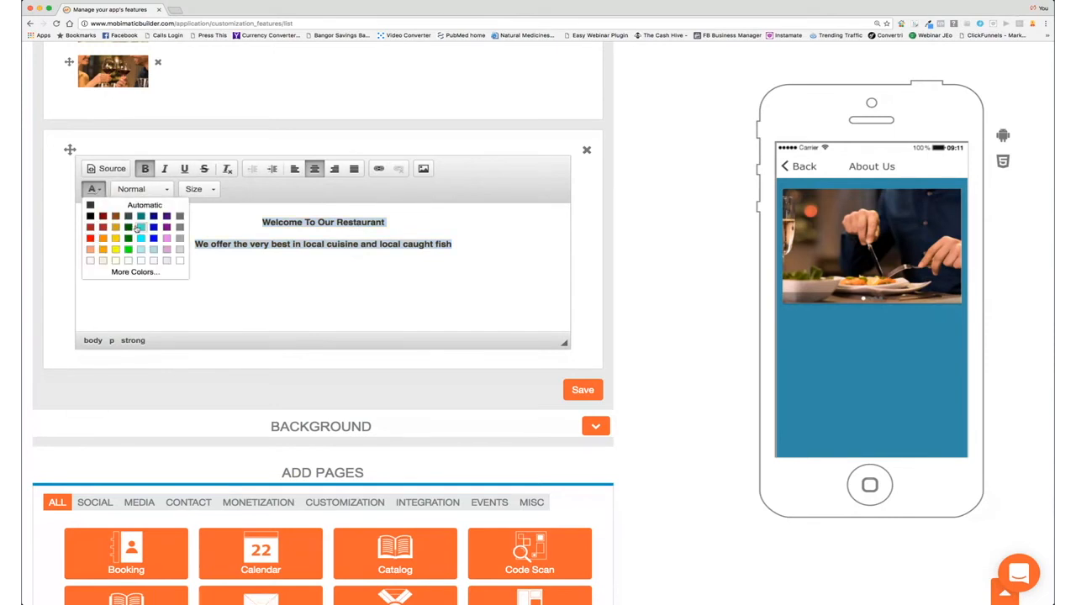
pyautogui.click(291, 260)
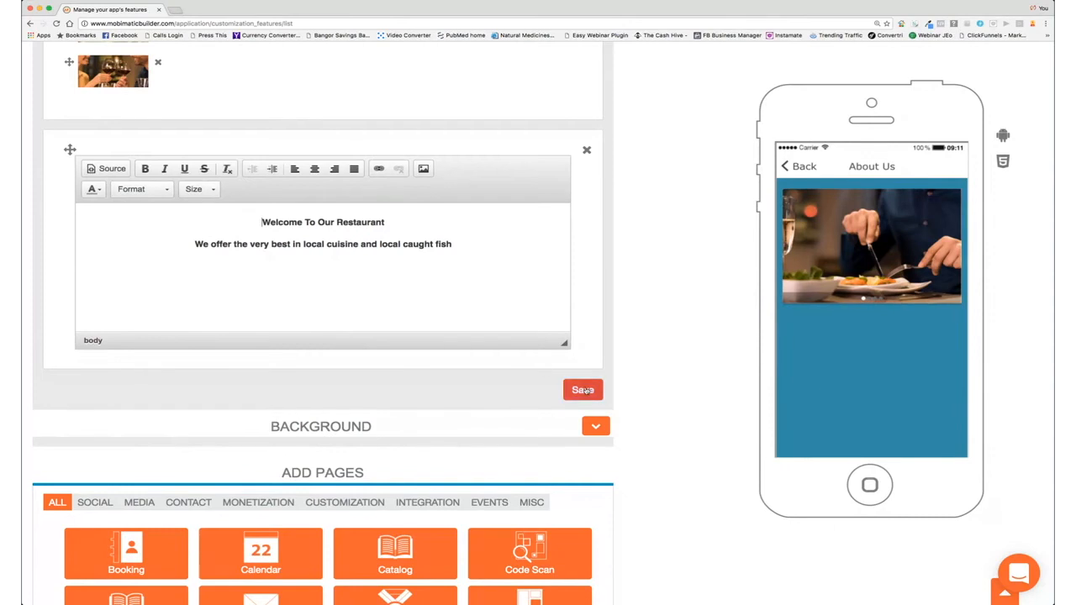
pyautogui.click(586, 393)
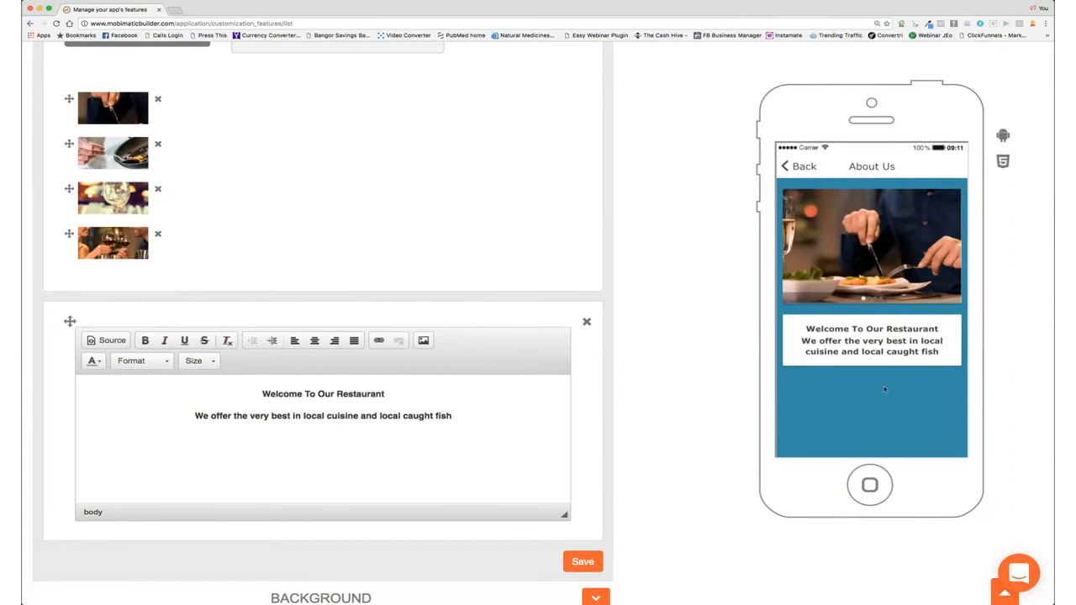
# Step: Add an address section labelled 'Our Location' with the address Test Ave, Testington, Tester, 00009
pyautogui.scroll(4, 339, 261)
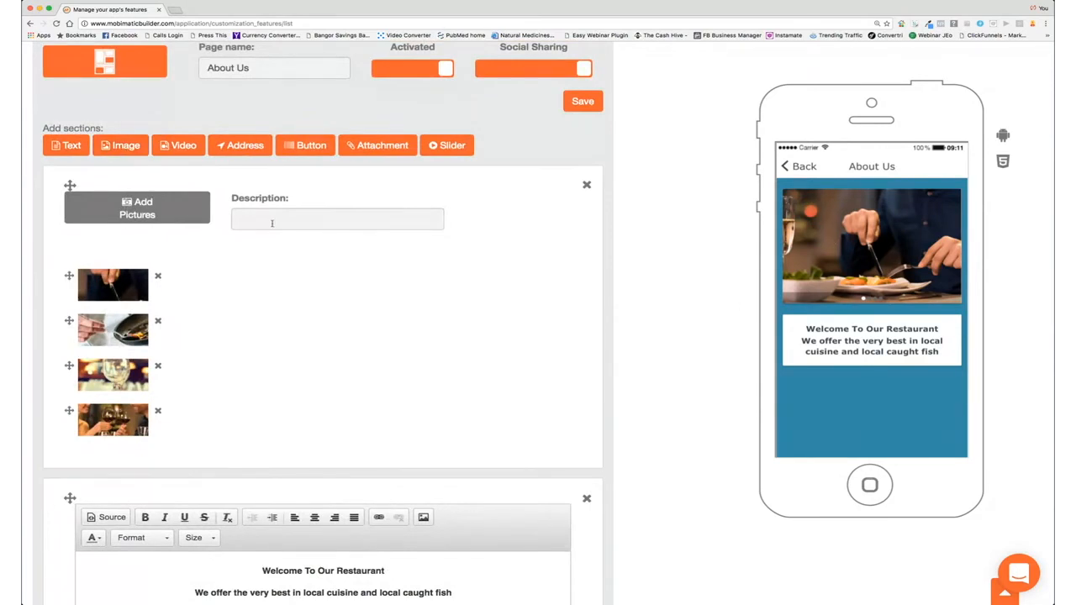
pyautogui.click(245, 146)
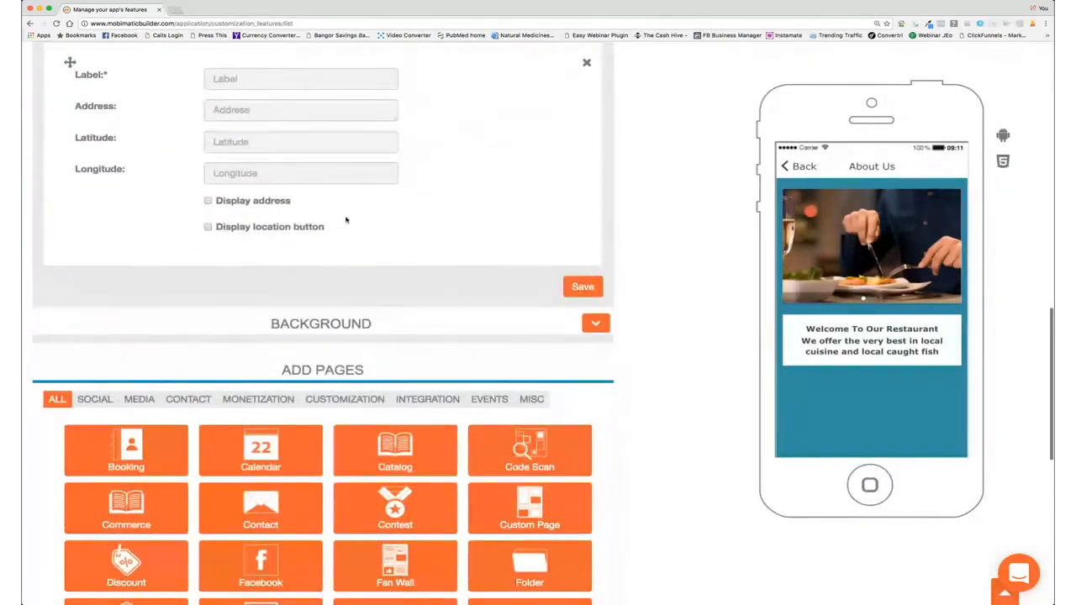
pyautogui.scroll(5, 345, 220)
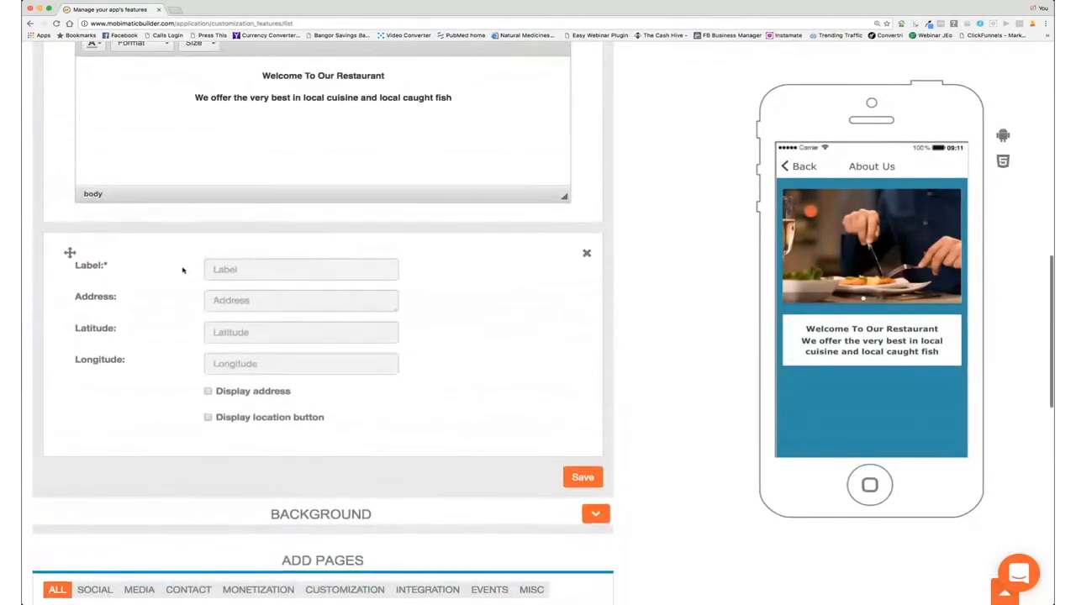
pyautogui.click(240, 269)
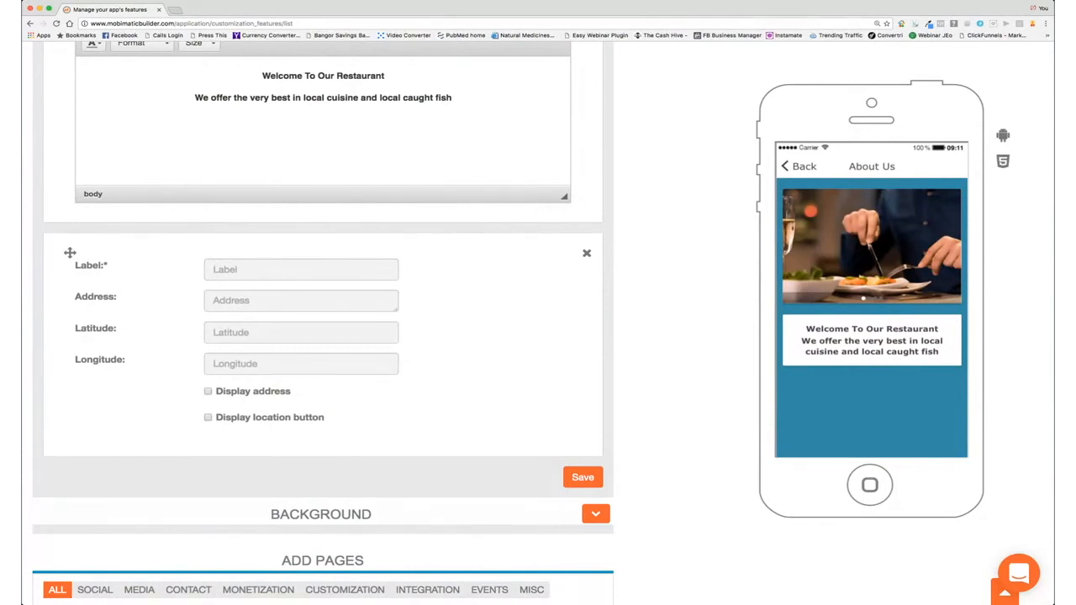
pyautogui.write('Our L')
pyautogui.write('ocation')
pyautogui.write('Tes')
pyautogui.write('t Ave')
pyautogui.write(', Te')
pyautogui.write('sting ton')
pyautogui.press('BackSpace')
pyautogui.press('BackSpace')
pyautogui.press('BackSpace')
pyautogui.press('BackSpace')
pyautogui.write('ton, Teser')
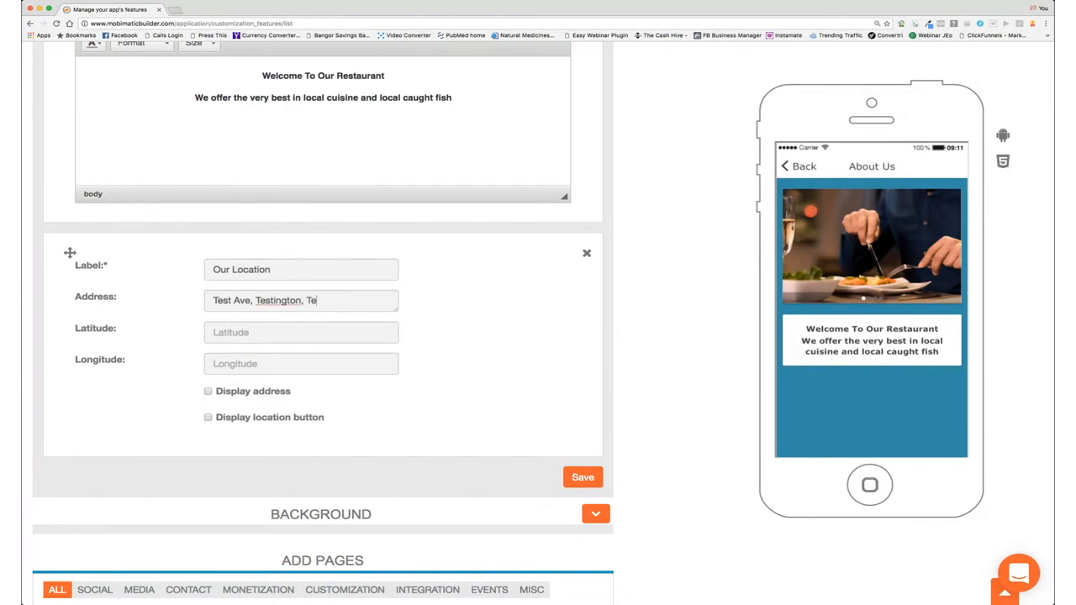
pyautogui.write(', 00009')
# Step: Enable the location button, correct the spelling of 'Tester', and save the address section
pyautogui.click(208, 419)
pyautogui.click(323, 303)
pyautogui.write('t')
pyautogui.click(579, 478)
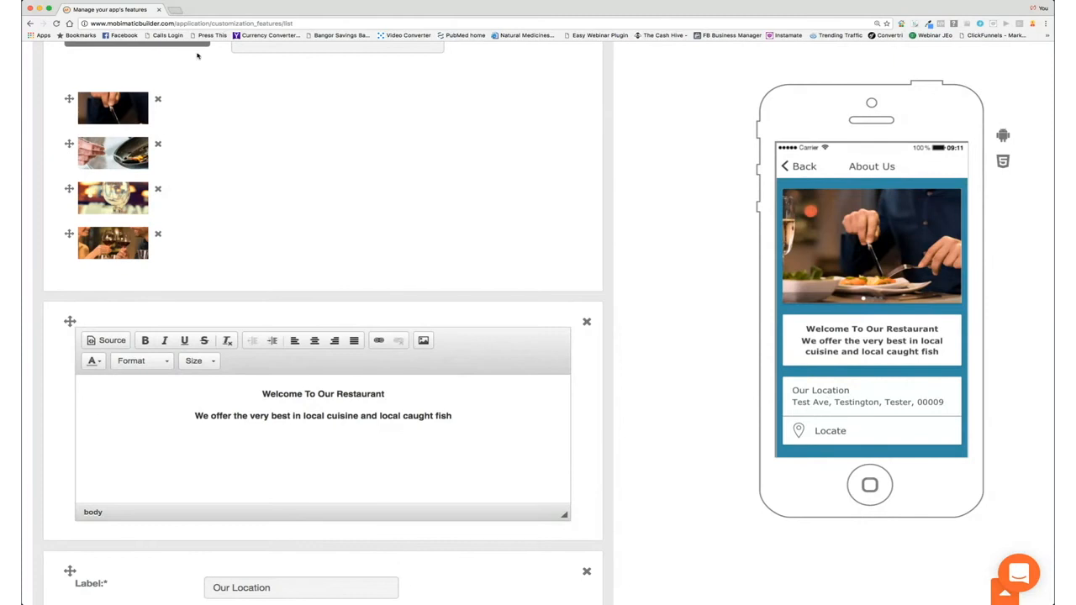
pyautogui.scroll(10, 202, 58)
# Step: Add a video section with YouTube as its source, and start entering youtube.com in a new browser tab
pyautogui.scroll(-3, 237, 174)
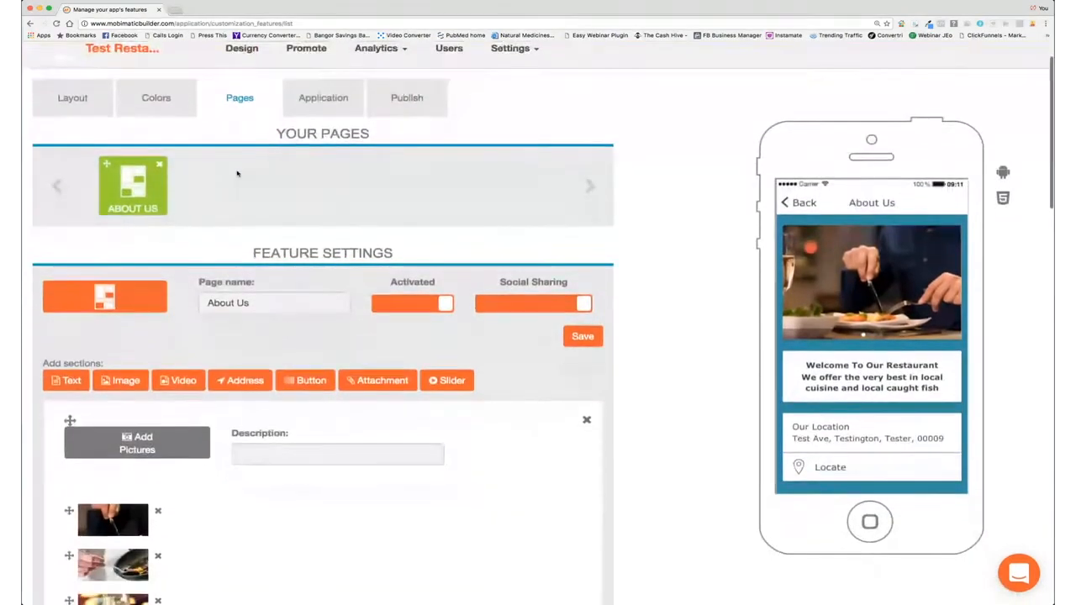
pyautogui.scroll(-1, 227, 152)
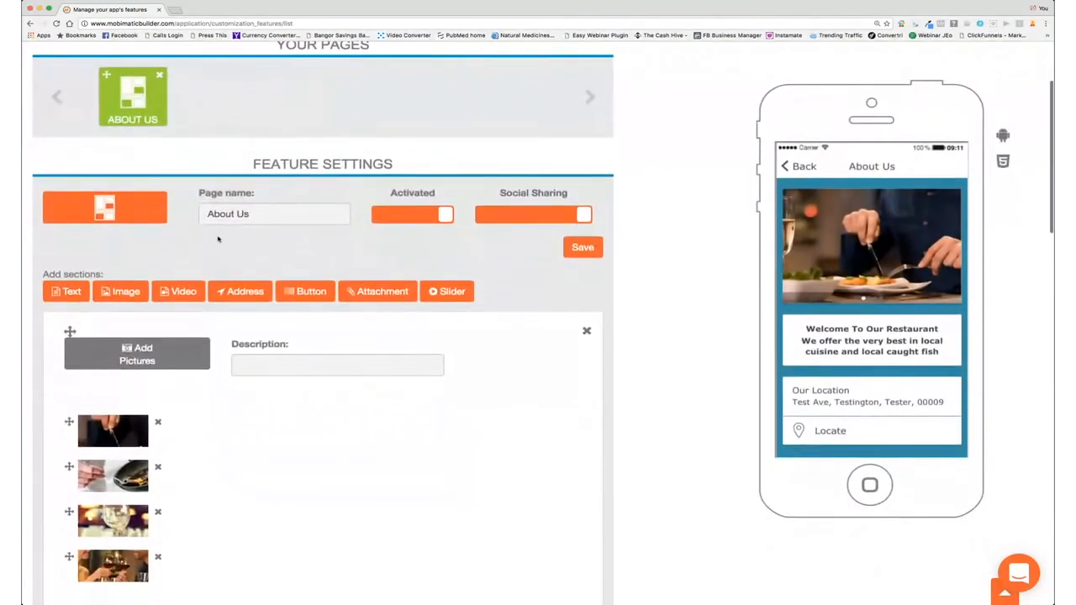
pyautogui.click(183, 291)
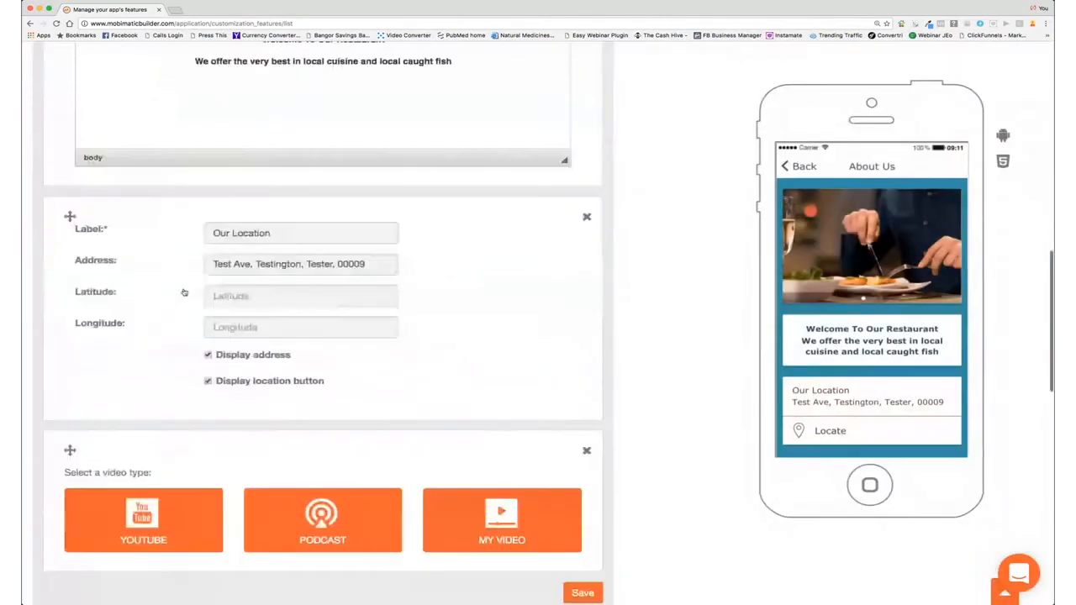
pyautogui.scroll(3, 193, 285)
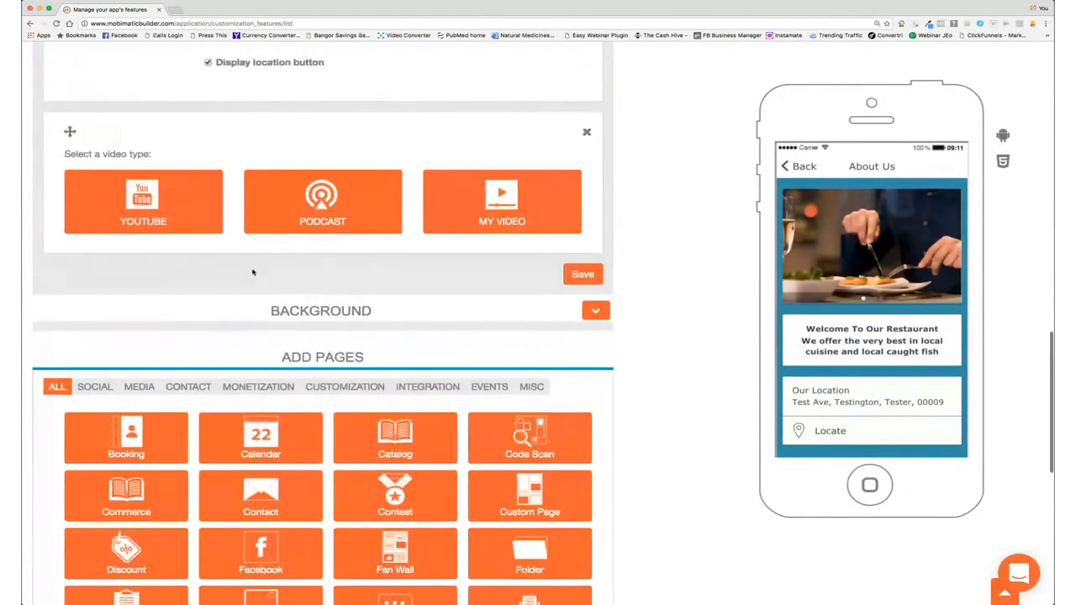
pyautogui.click(162, 257)
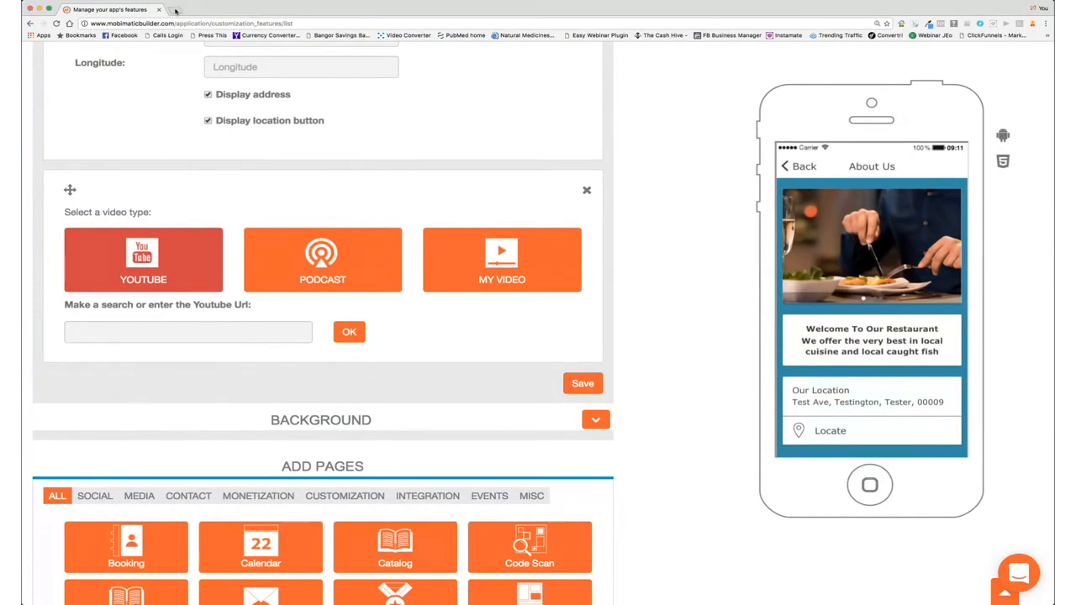
pyautogui.click(174, 9)
pyautogui.write('youtube.com')
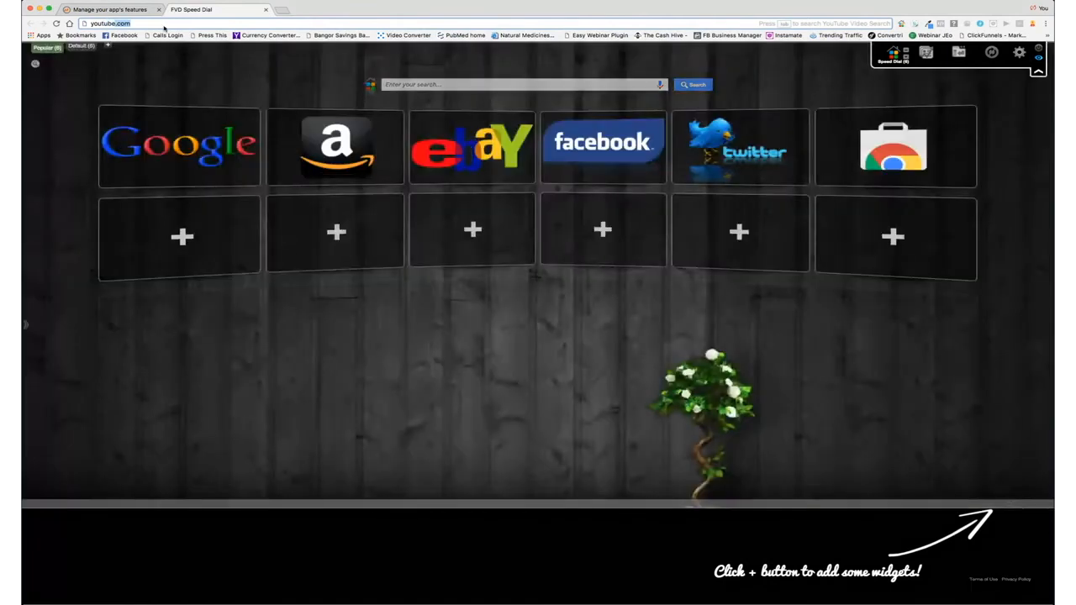
# Step: Open the uploaded 'group of friends celebrating' video, copy its URL, and close the YouTube tab
pyautogui.press('Return')
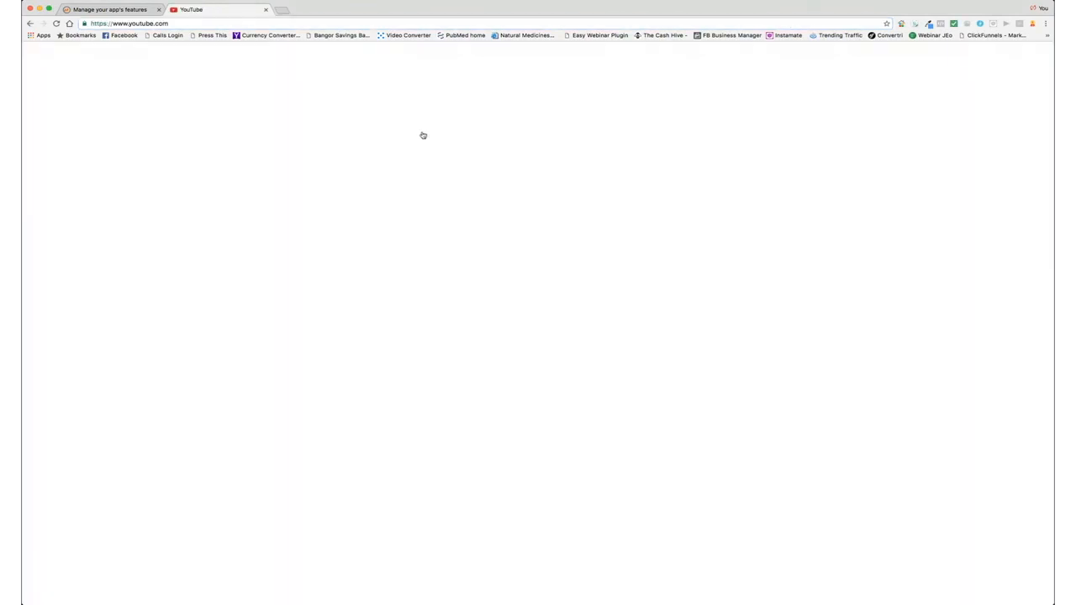
pyautogui.click(1031, 54)
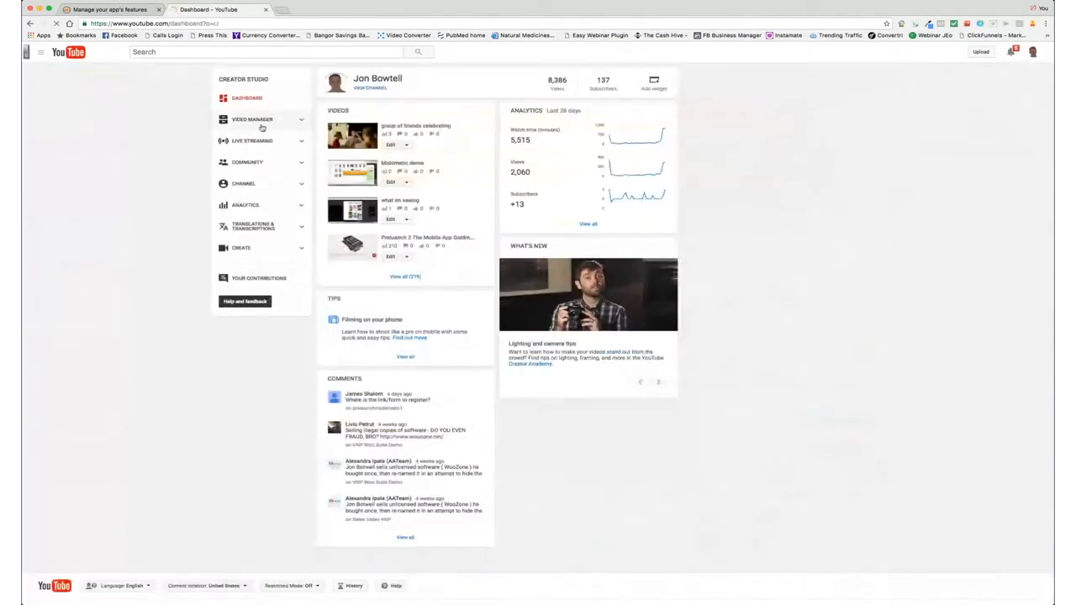
pyautogui.click(256, 120)
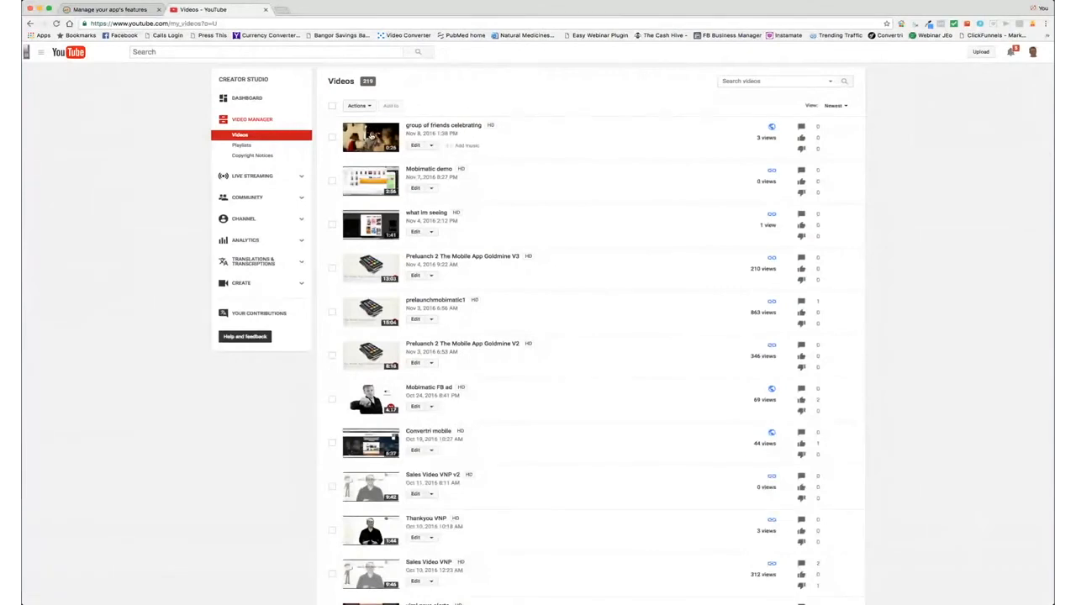
pyautogui.click(370, 135)
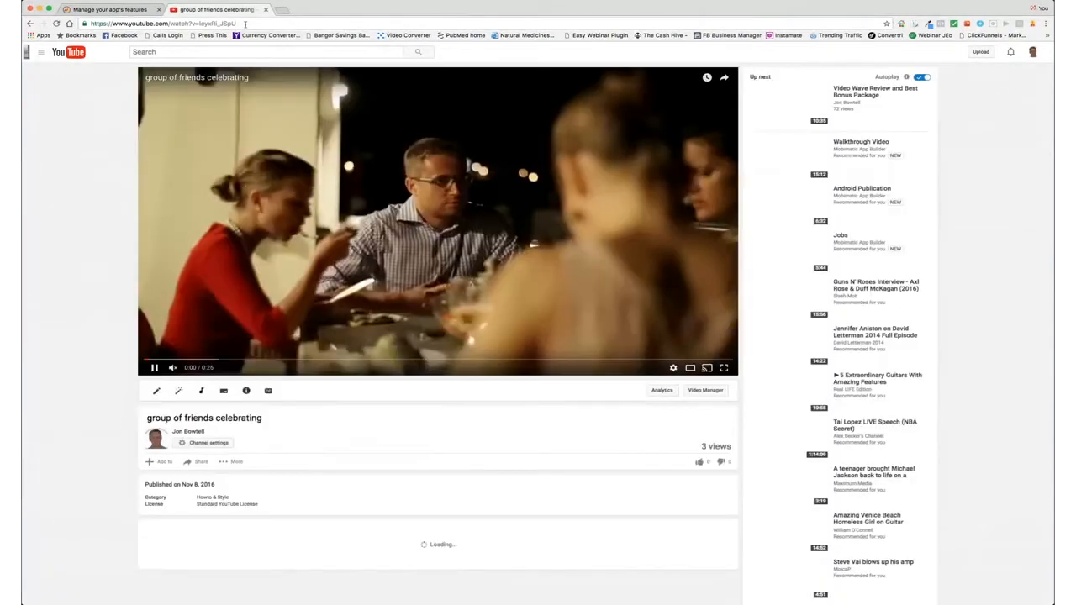
pyautogui.click(90, 24)
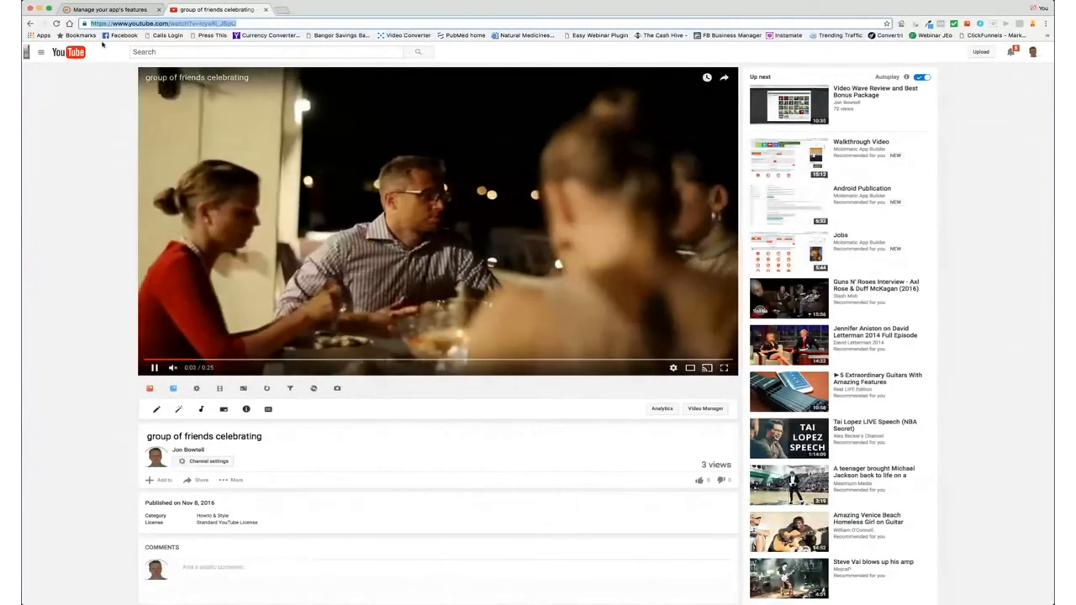
pyautogui.click(264, 9)
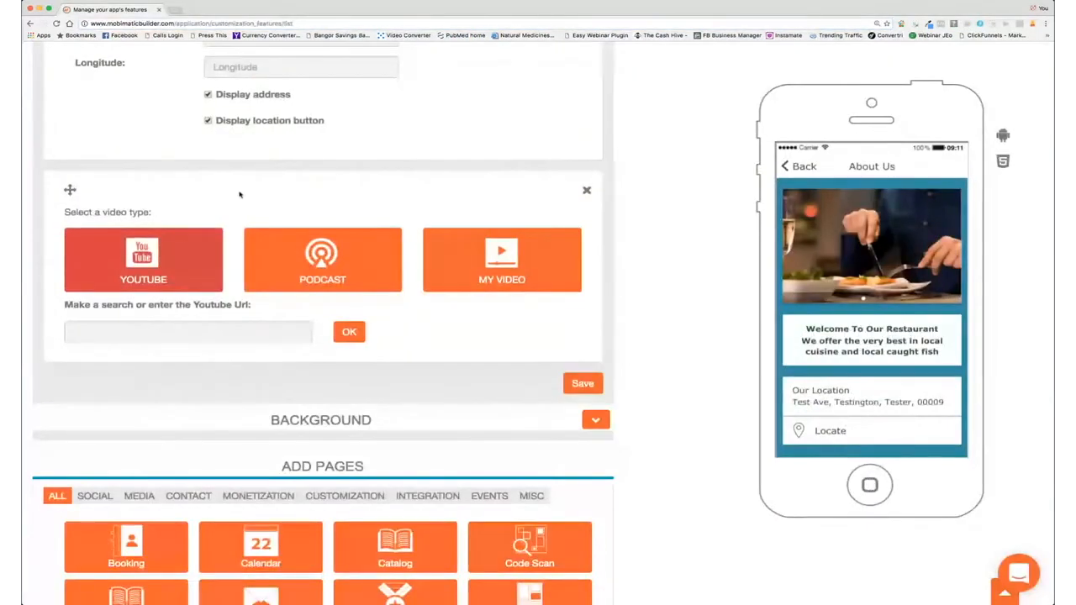
# Step: Paste the celebration video's YouTube URL, confirm it, and save the About Us page
pyautogui.write('https://www.youtube.com/watch?v=lcyxRi_JSpU')
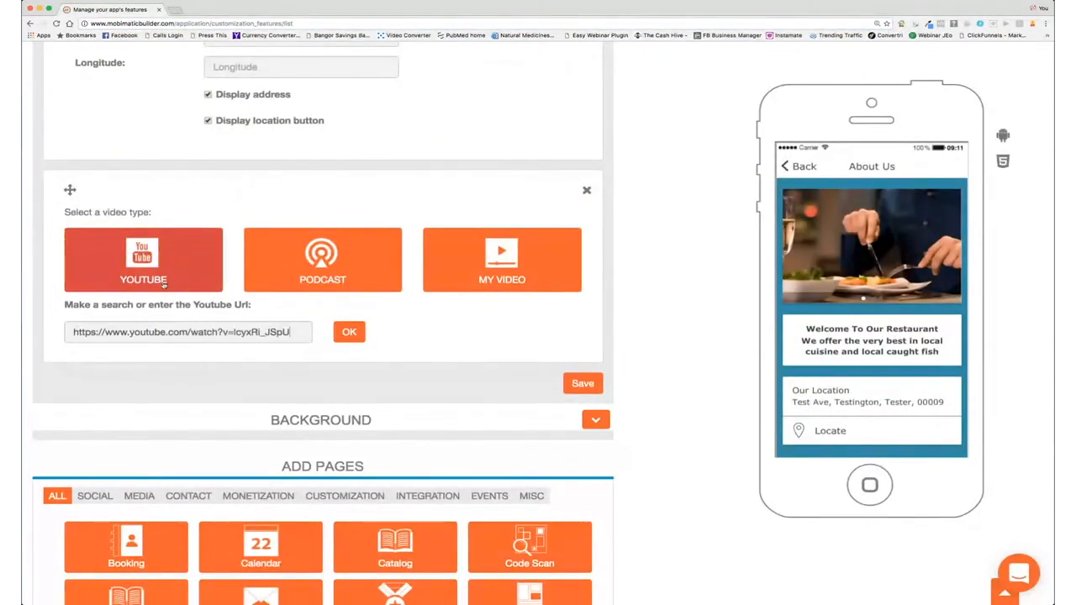
pyautogui.click(351, 332)
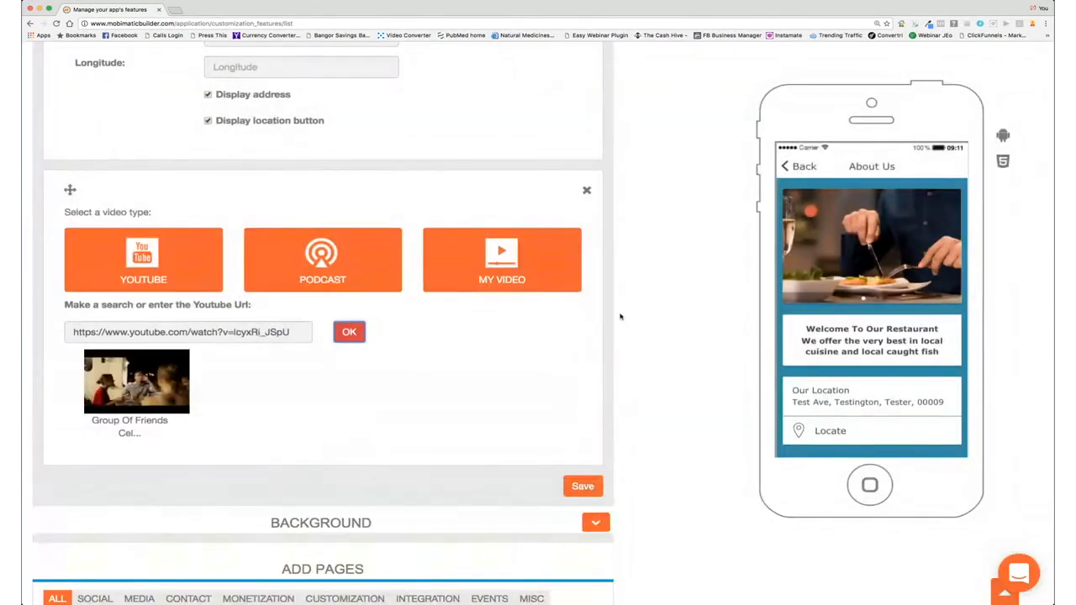
pyautogui.click(580, 486)
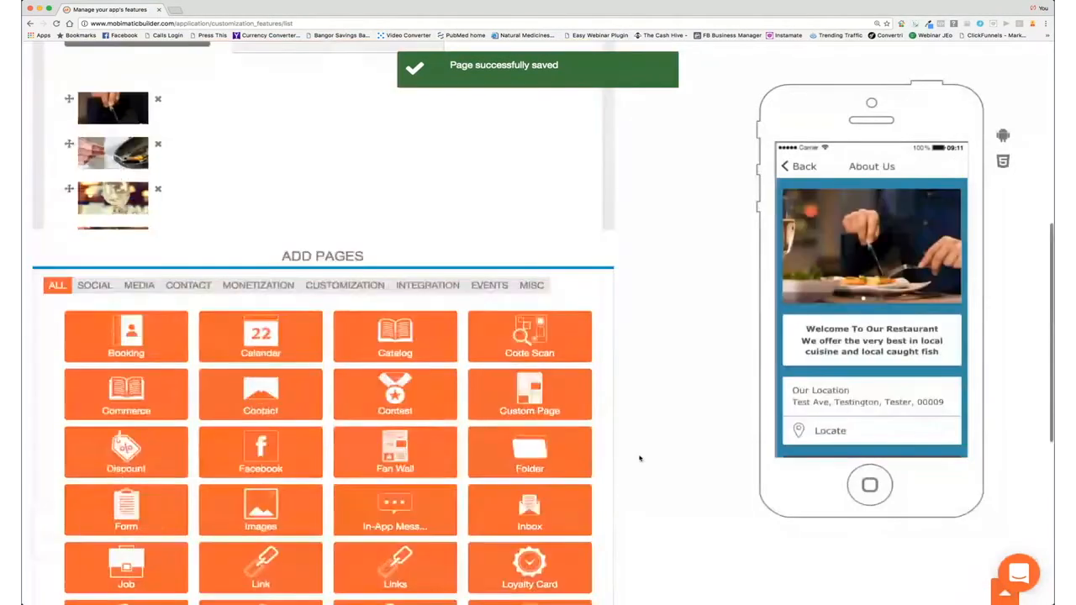
pyautogui.scroll(1, 843, 245)
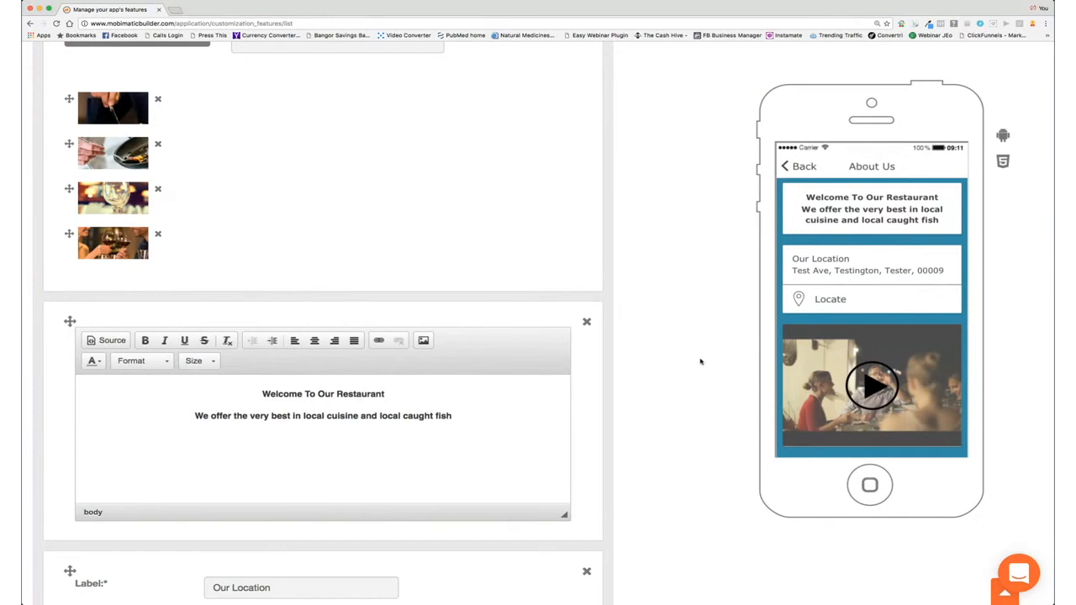
pyautogui.scroll(5, 437, 273)
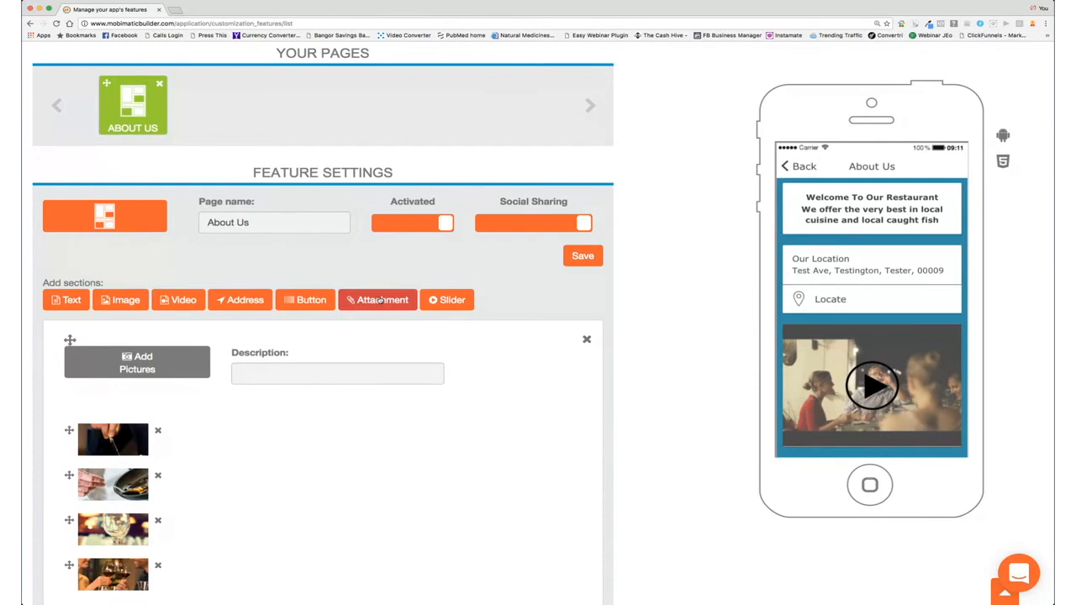
# Step: Add an attachment section holding chef.jpg and save the About Us page
pyautogui.click(380, 300)
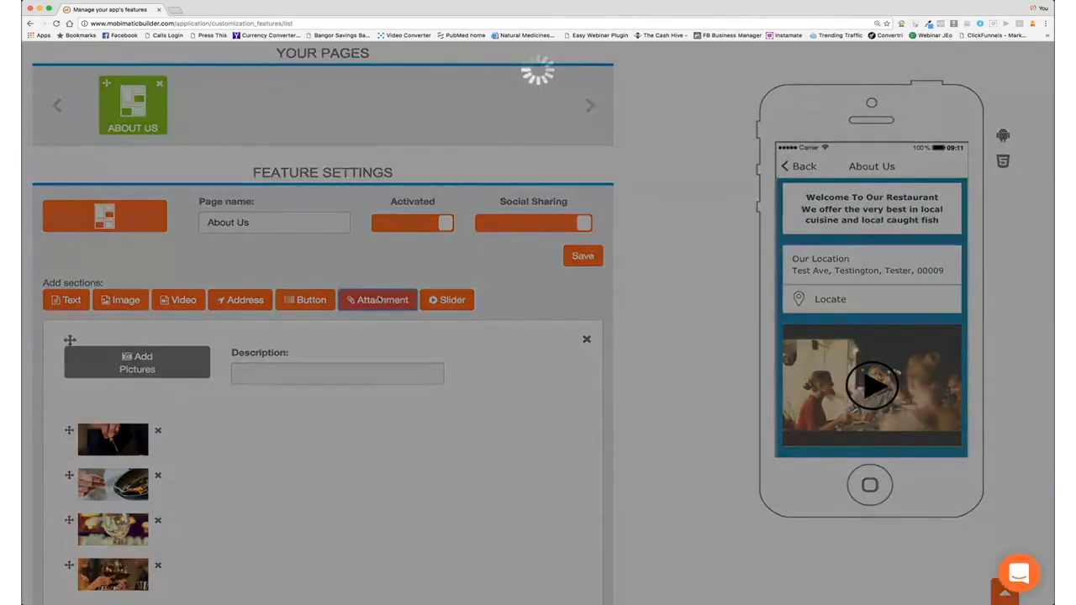
pyautogui.scroll(2, 252, 248)
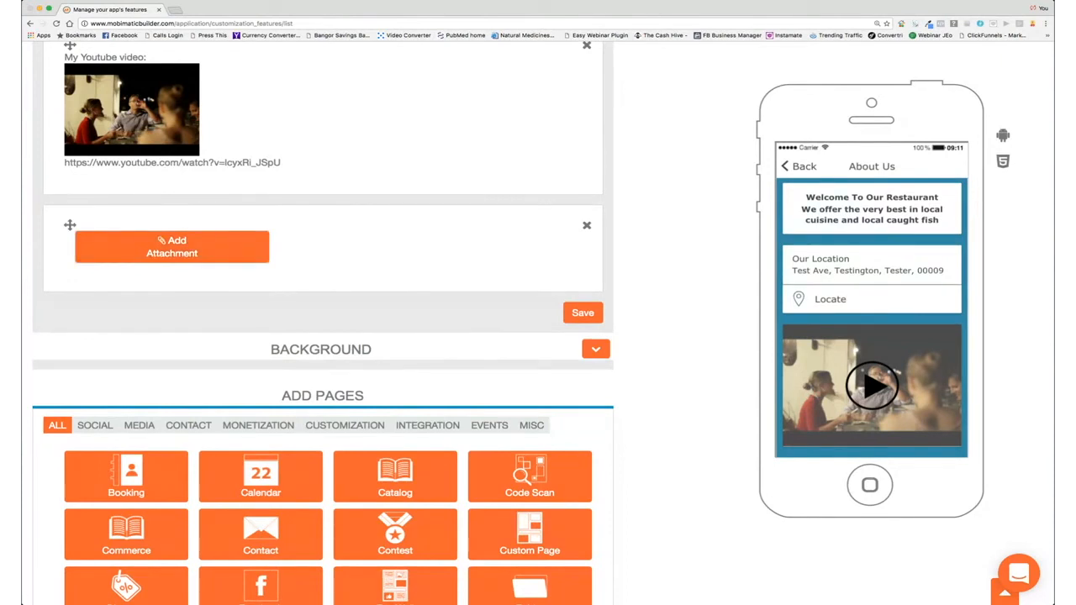
pyautogui.click(686, 224)
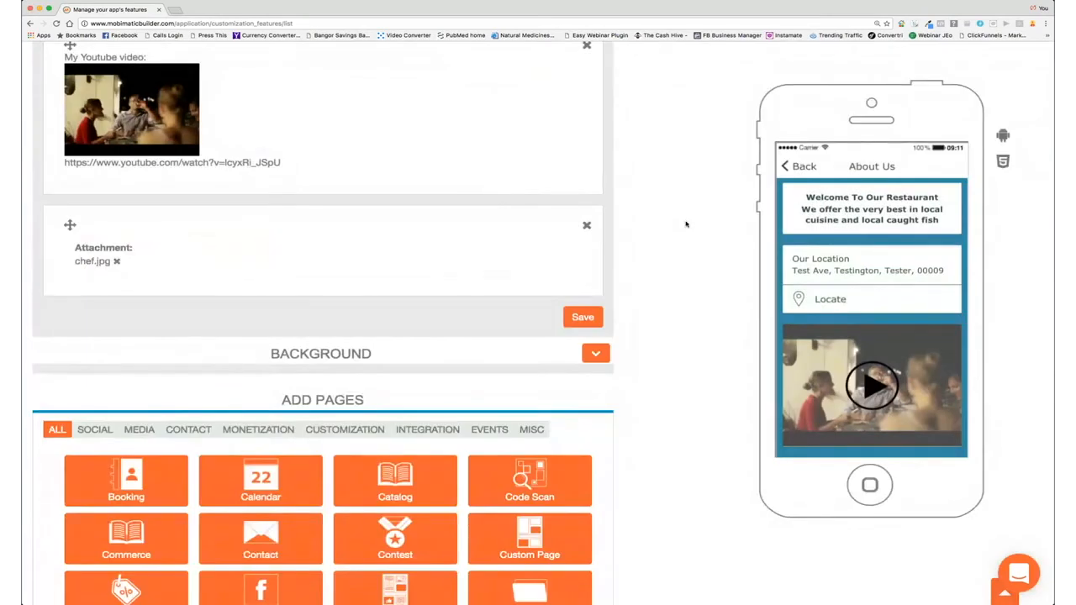
pyautogui.click(565, 317)
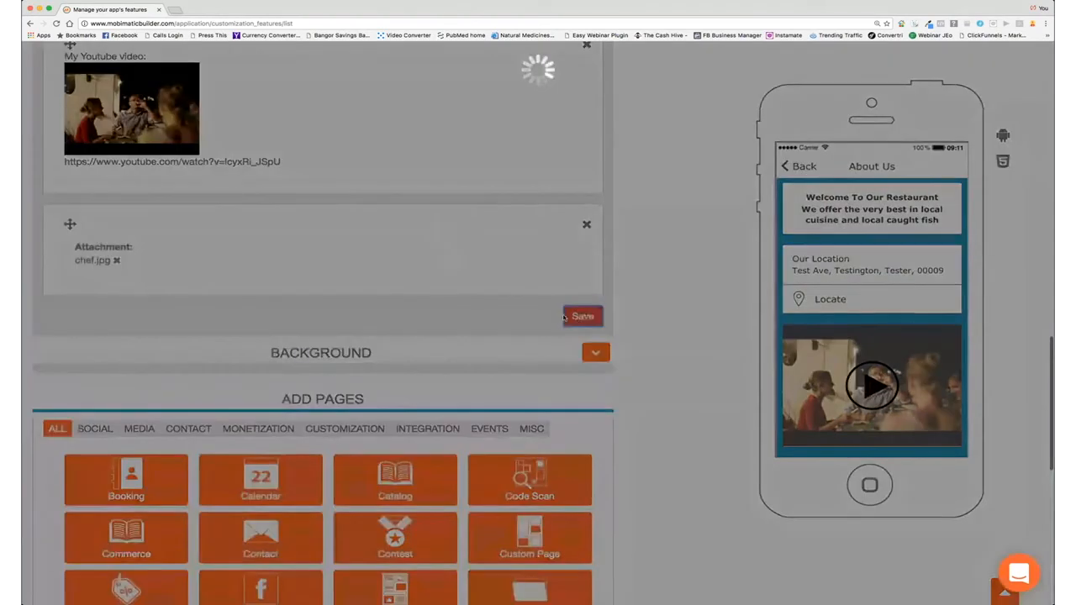
pyautogui.scroll(-6, 876, 379)
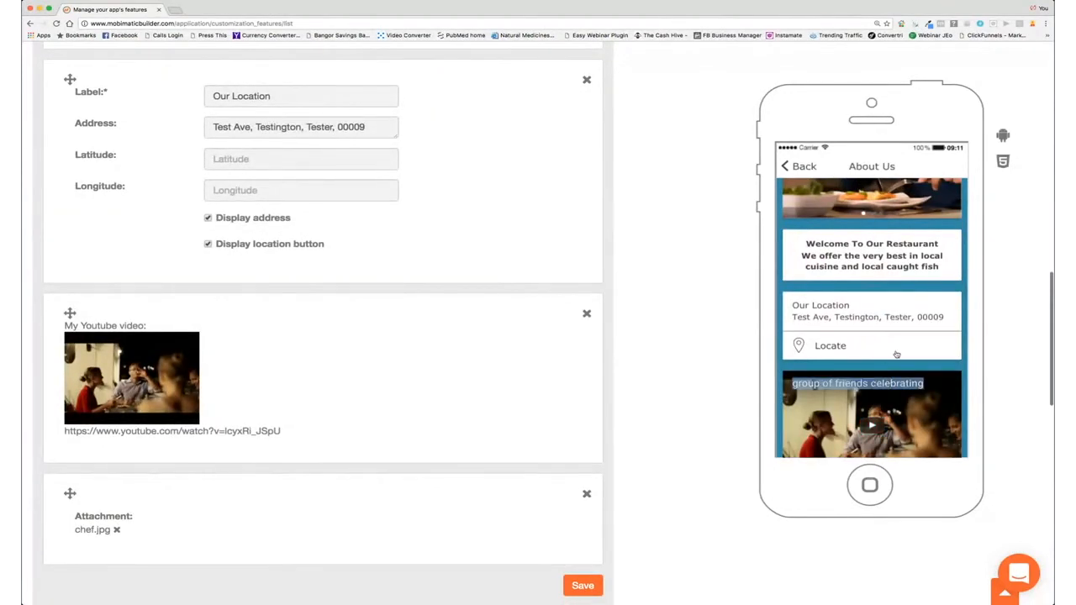
pyautogui.scroll(-3, 874, 353)
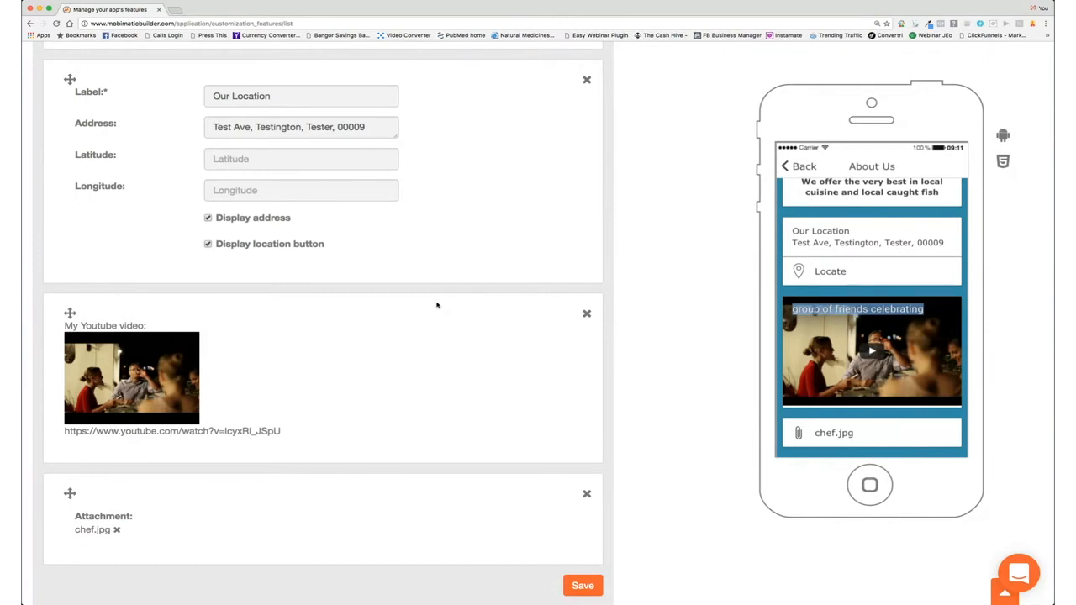
pyautogui.scroll(15, 533, 291)
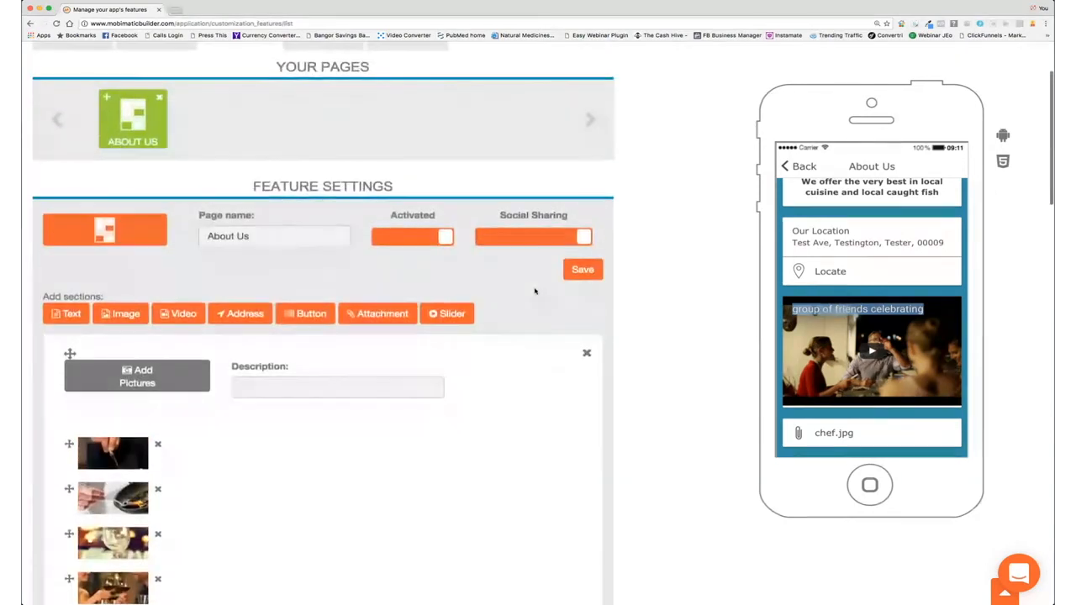
pyautogui.scroll(-2, 535, 291)
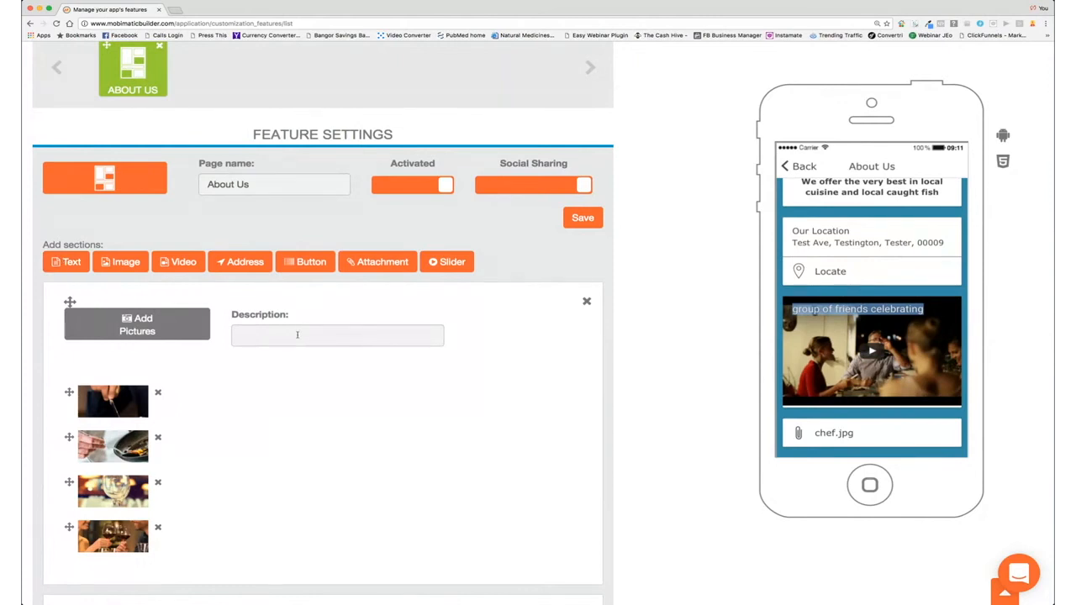
pyautogui.scroll(-7, 329, 349)
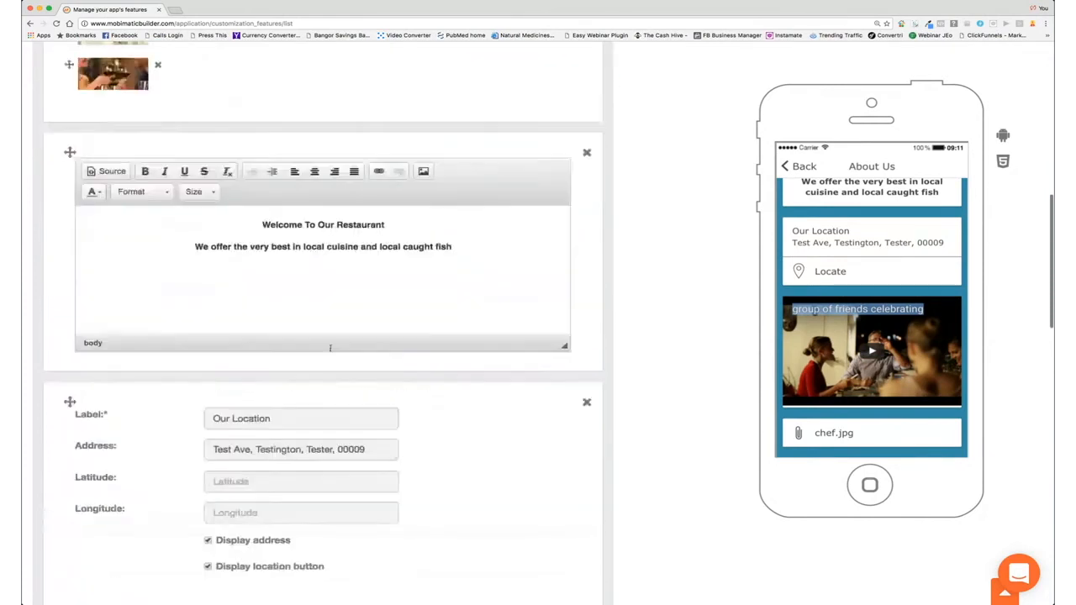
pyautogui.scroll(1, 329, 349)
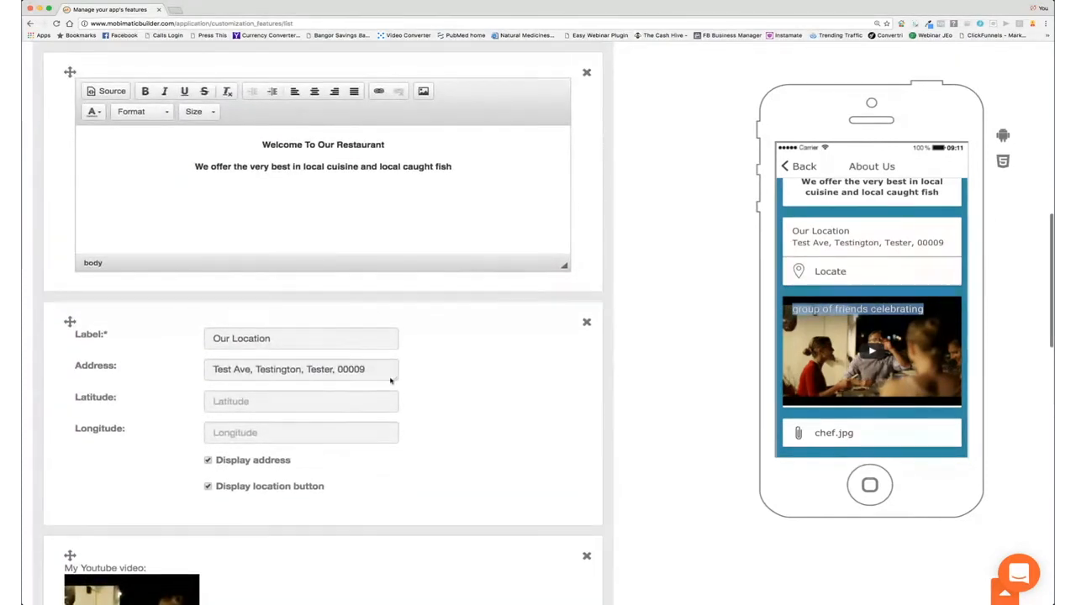
pyautogui.scroll(-1, 401, 378)
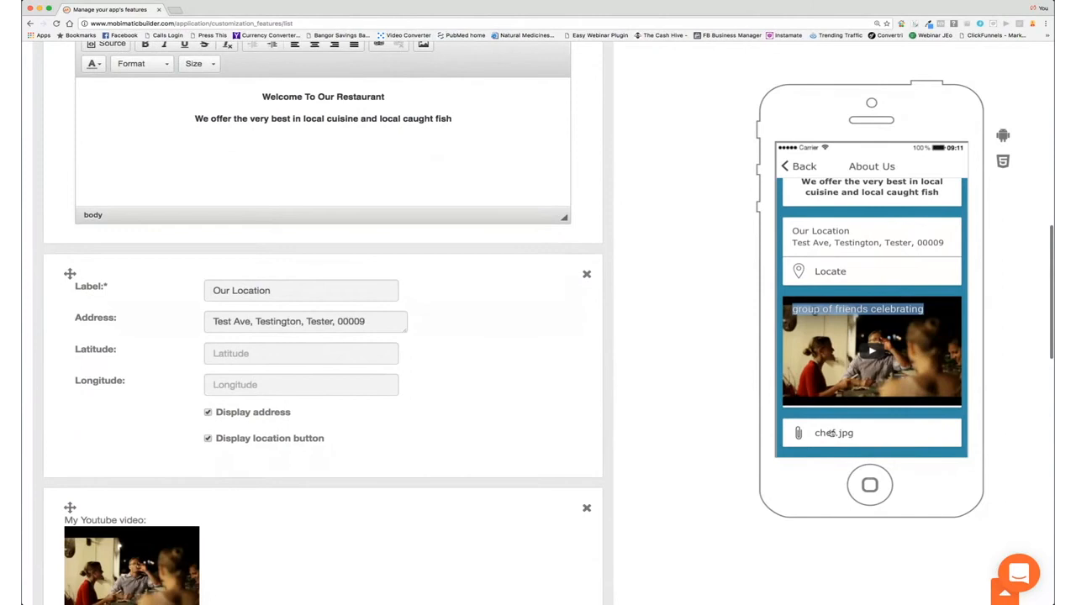
pyautogui.scroll(-6, 308, 404)
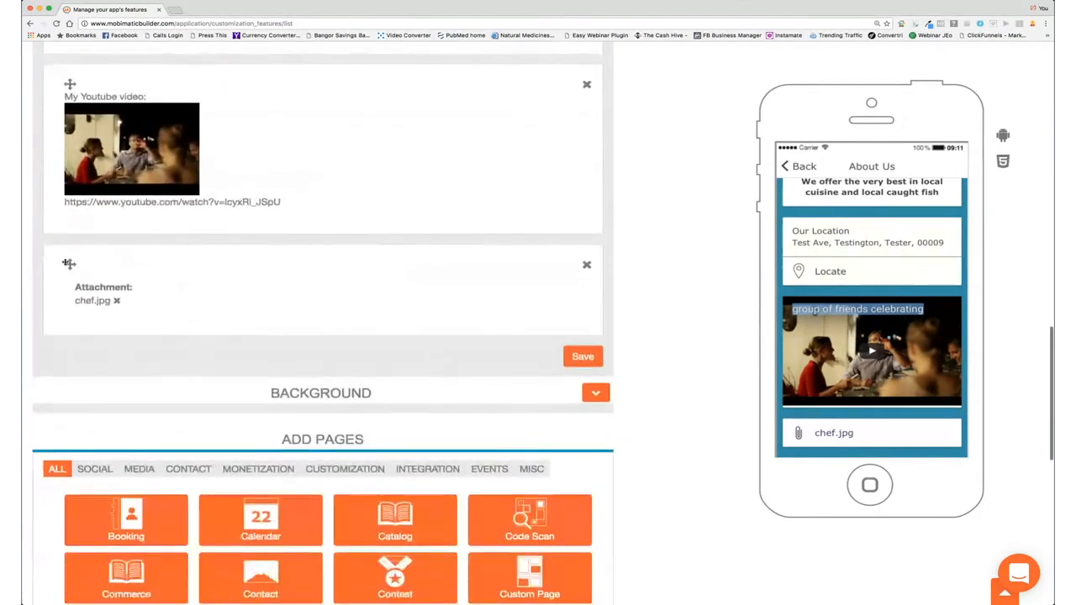
pyautogui.scroll(3, 70, 264)
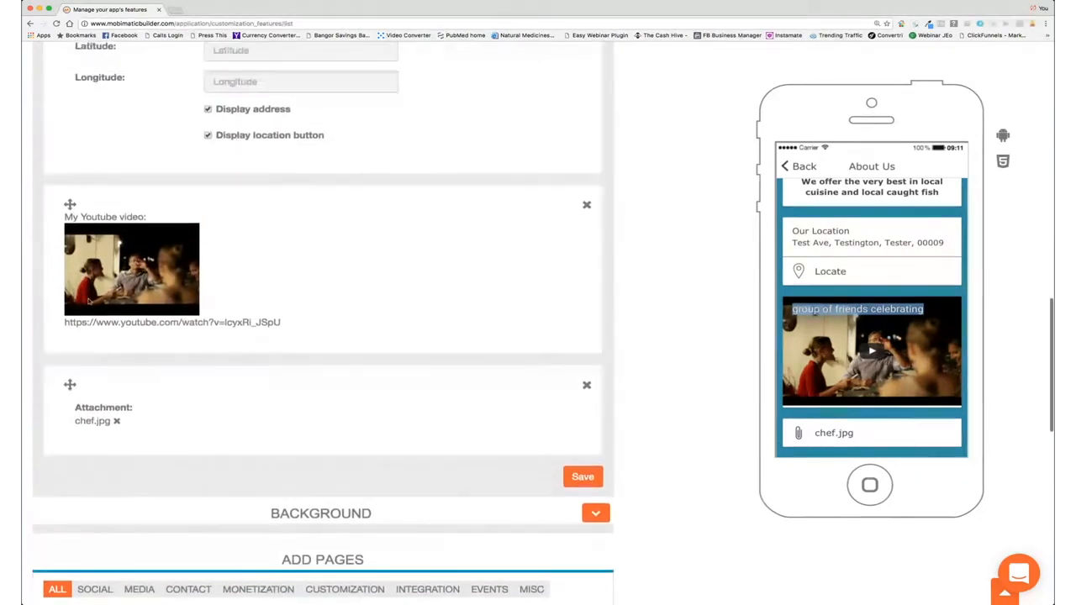
# Step: Move the chef.jpg attachment above the YouTube video and save the About Us page
pyautogui.moveTo(69, 402); pyautogui.dragTo(63, 174)
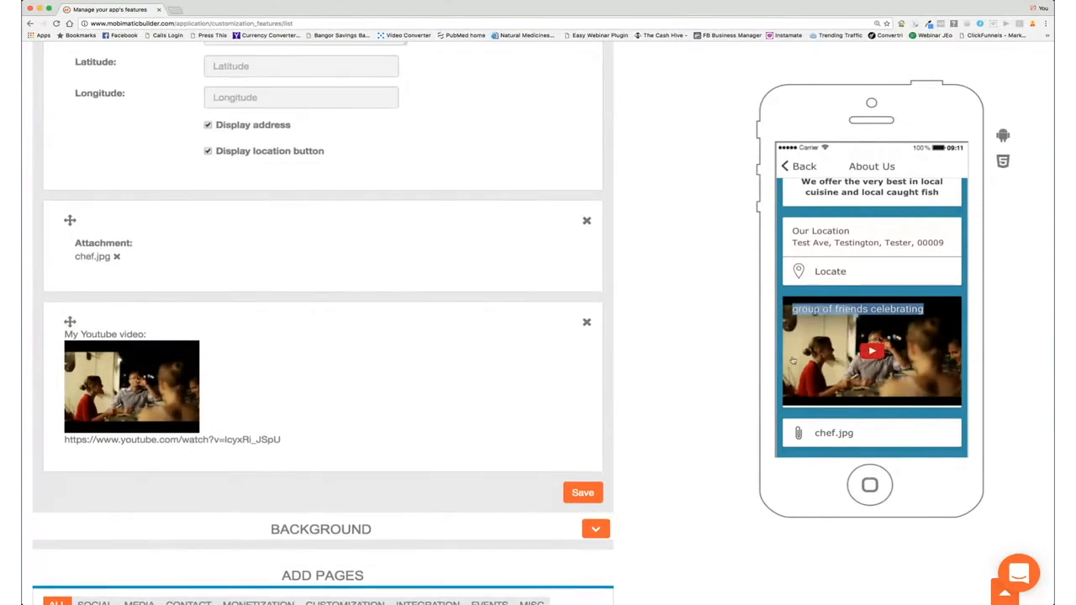
pyautogui.click(581, 493)
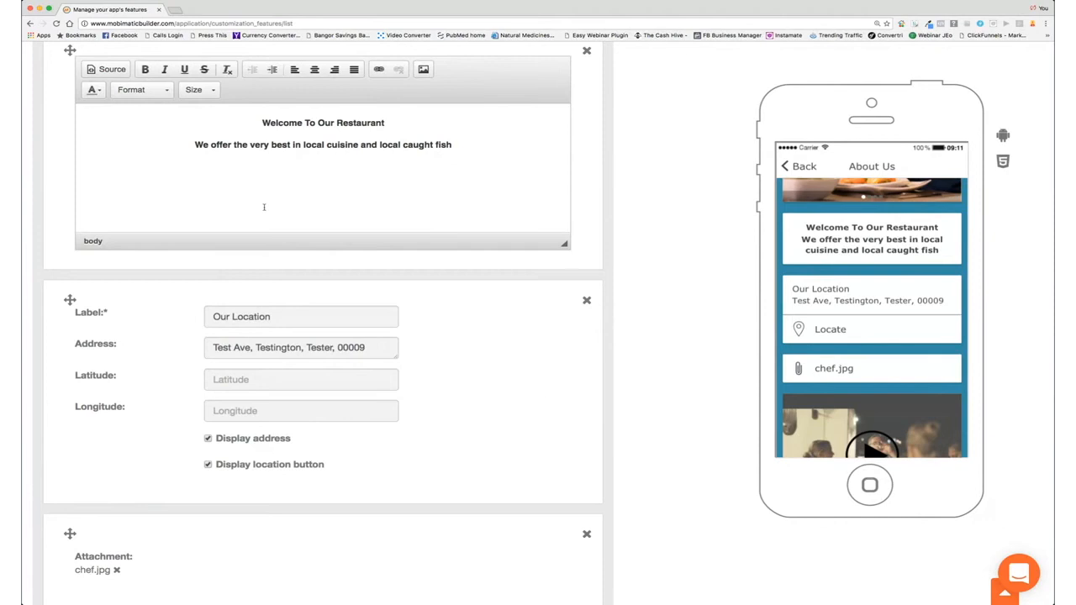
pyautogui.scroll(10, 263, 206)
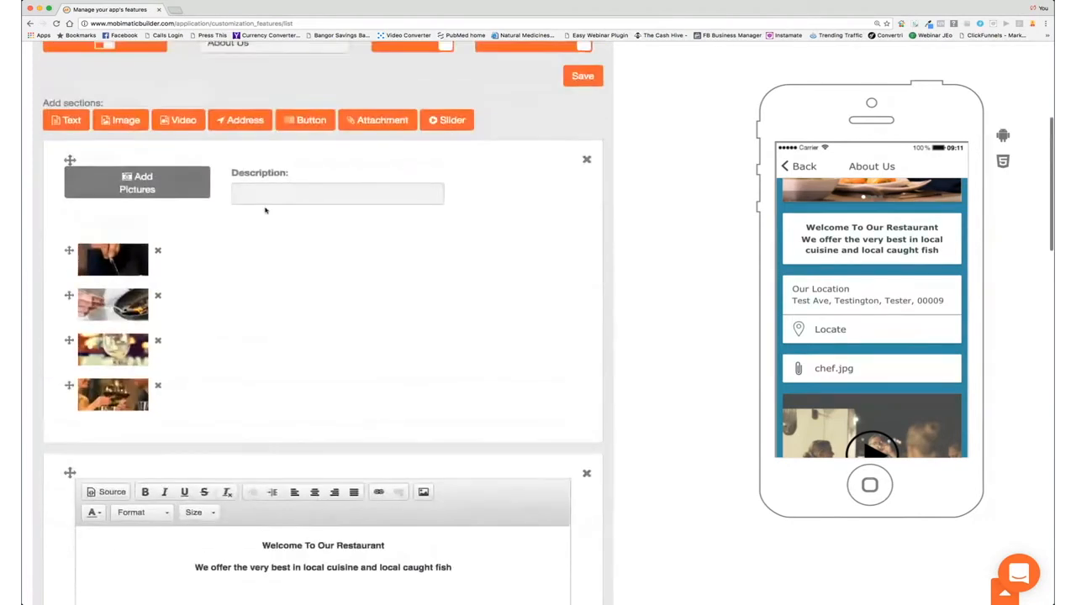
pyautogui.scroll(-2, 265, 210)
pyautogui.click(583, 192)
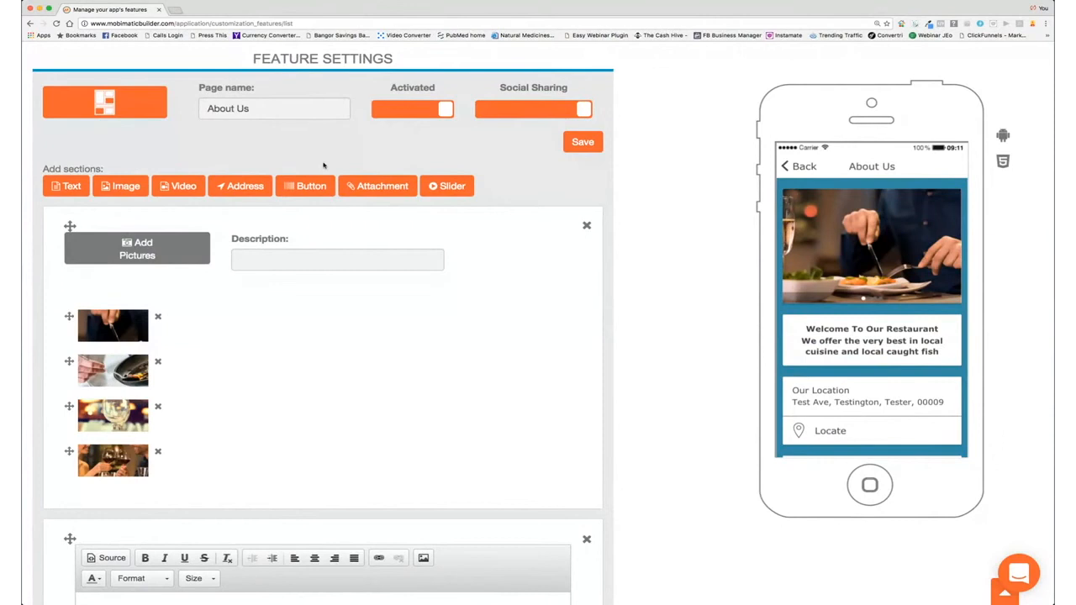
# Step: Add a Set Meal page to the app and start a new meal item
pyautogui.scroll(1, 324, 165)
pyautogui.scroll(-15, 324, 165)
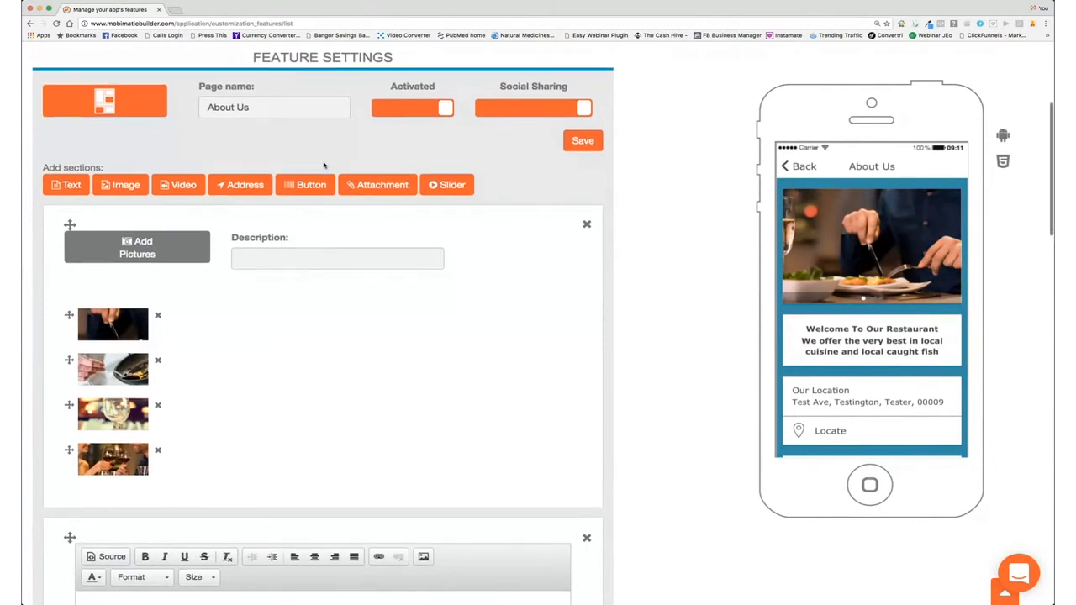
pyautogui.scroll(-3, 323, 165)
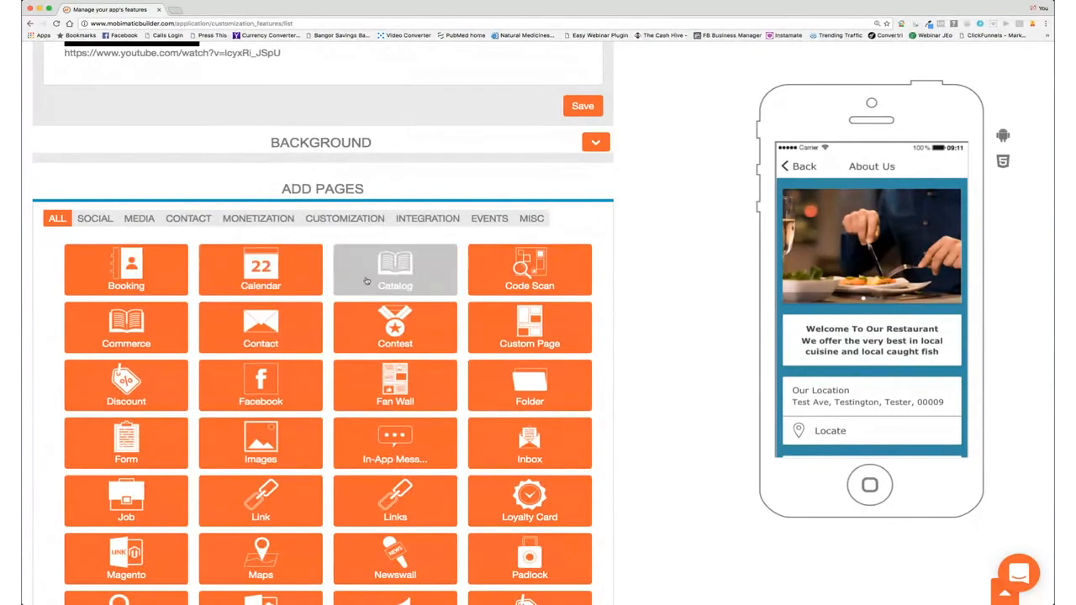
pyautogui.scroll(-3, 317, 374)
pyautogui.scroll(-3, 317, 374)
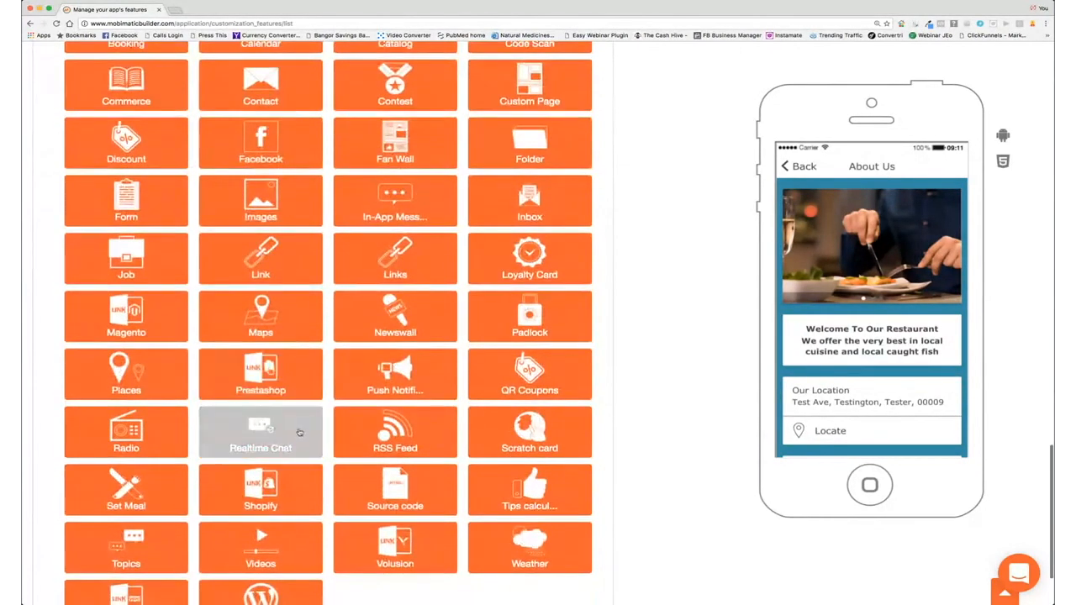
pyautogui.click(126, 494)
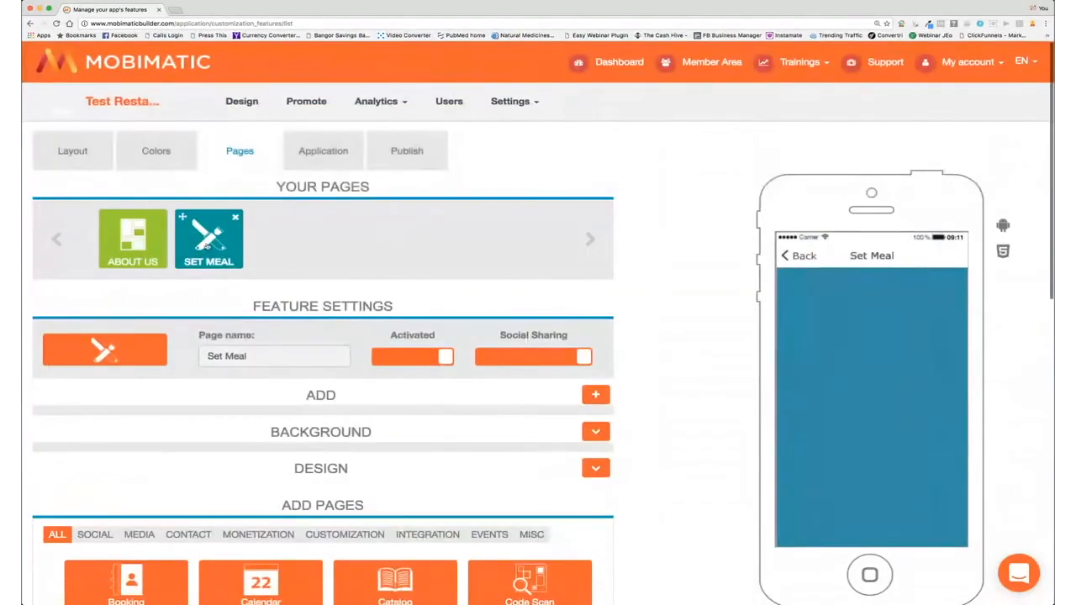
pyautogui.click(597, 395)
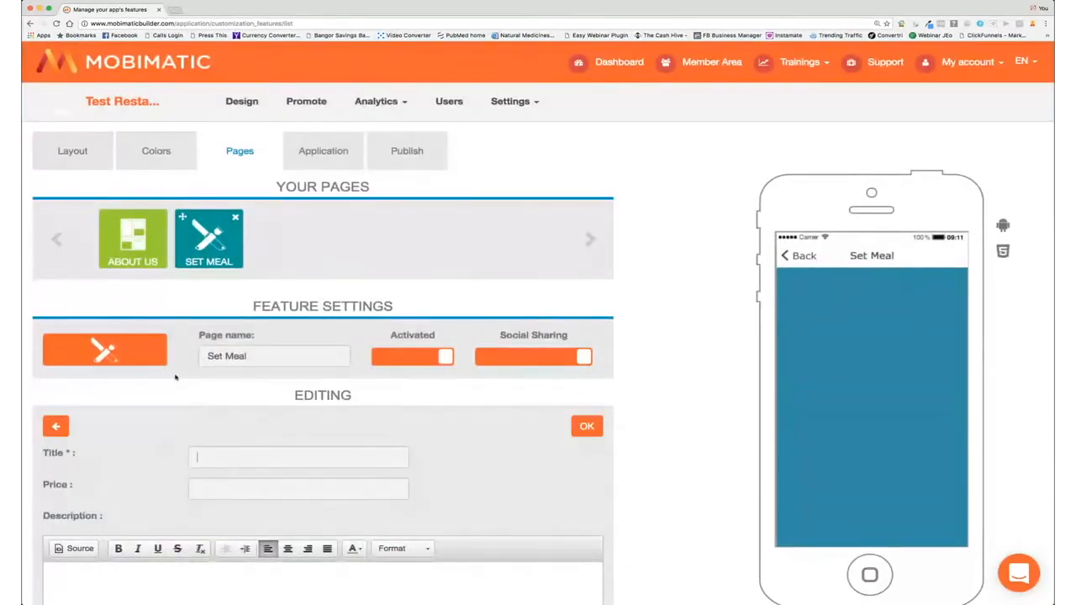
# Step: Rename the Set Meal page to 'Our Specials'
pyautogui.write('Our Sope')
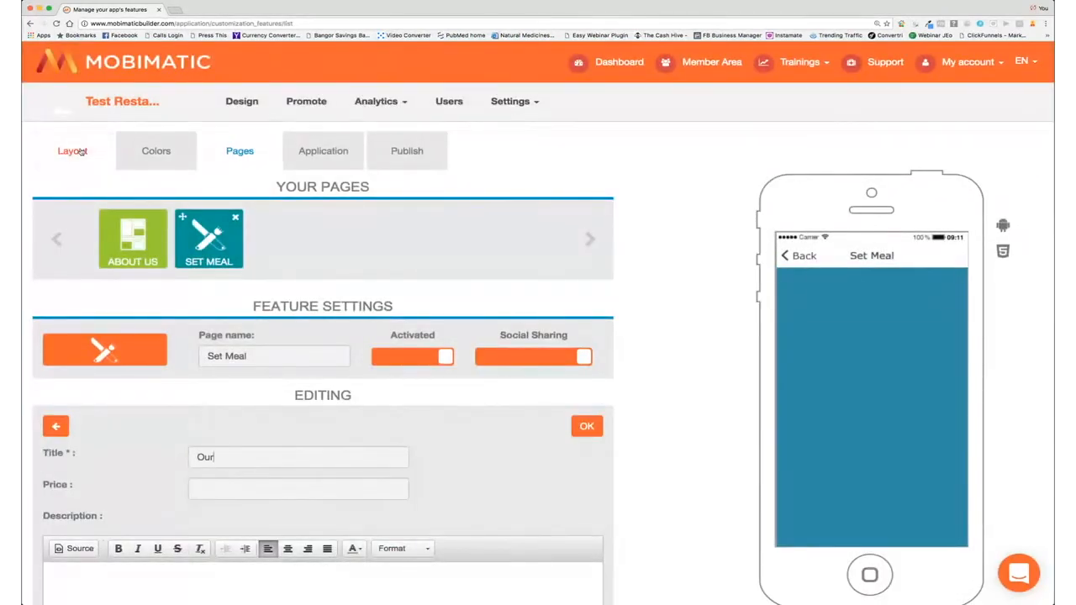
pyautogui.press('BackSpace')
pyautogui.press('BackSpace')
pyautogui.press('BackSpace')
pyautogui.write('pecials')
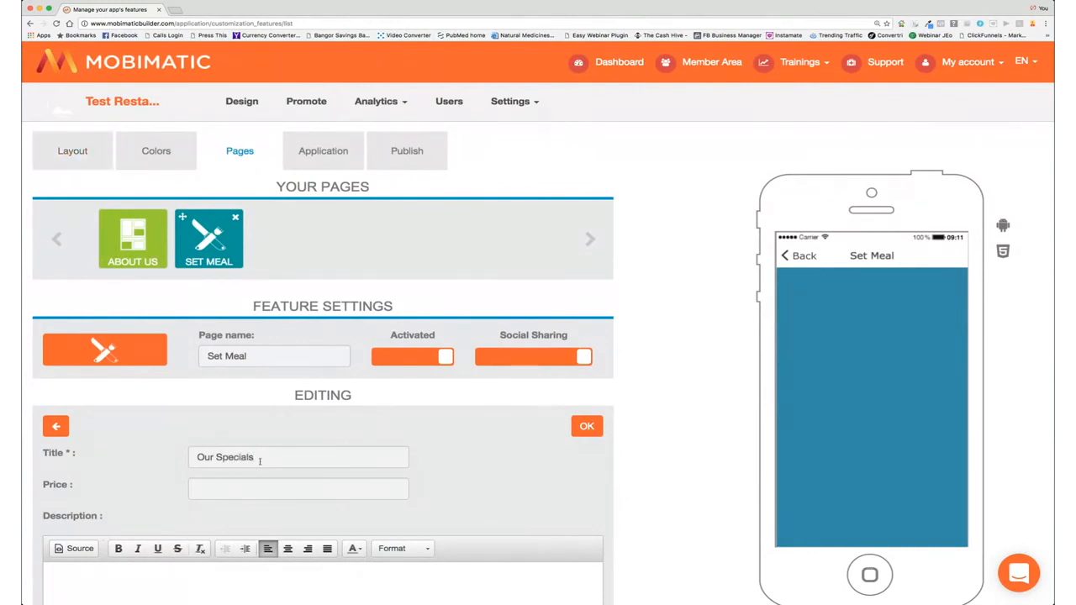
pyautogui.moveTo(261, 460); pyautogui.dragTo(206, 455)
pyautogui.moveTo(261, 364); pyautogui.dragTo(190, 352)
pyautogui.write('Our SOecials')
pyautogui.click(232, 356)
pyautogui.press('BackSpace')
pyautogui.write('p')
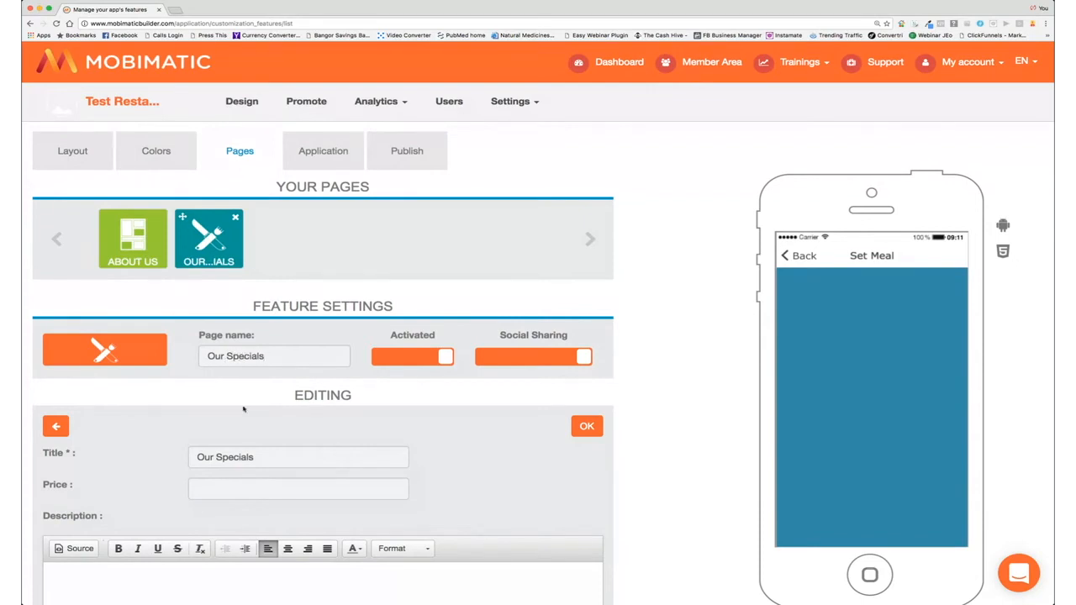
# Step: Enter the meal title Steak with price 24
pyautogui.moveTo(258, 458); pyautogui.dragTo(169, 452)
pyautogui.write('Str')
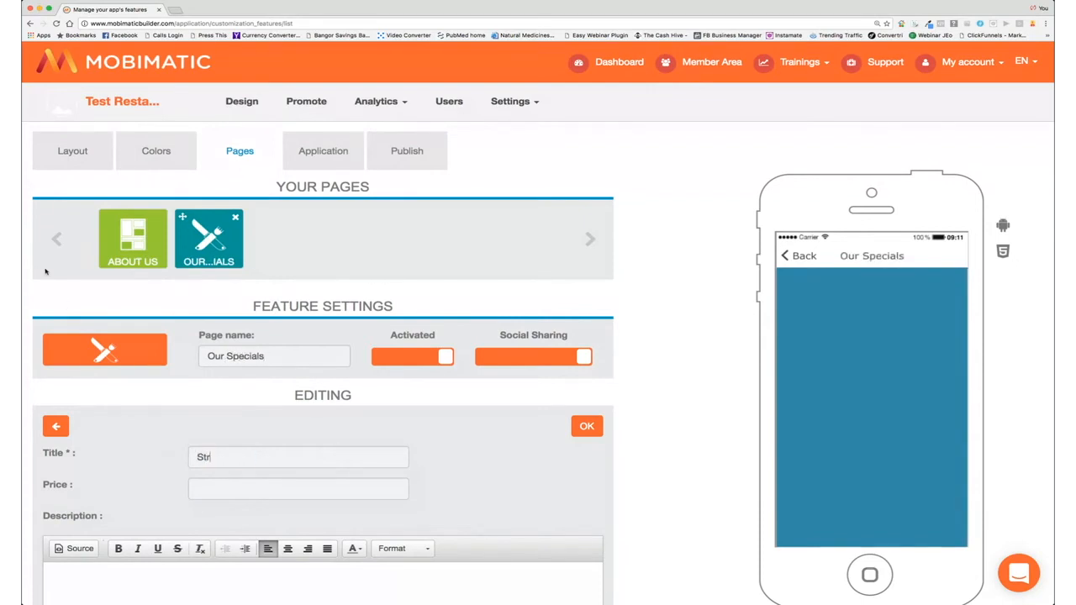
pyautogui.write('ak')
pyautogui.write('24')
pyautogui.scroll(-3, 491, 498)
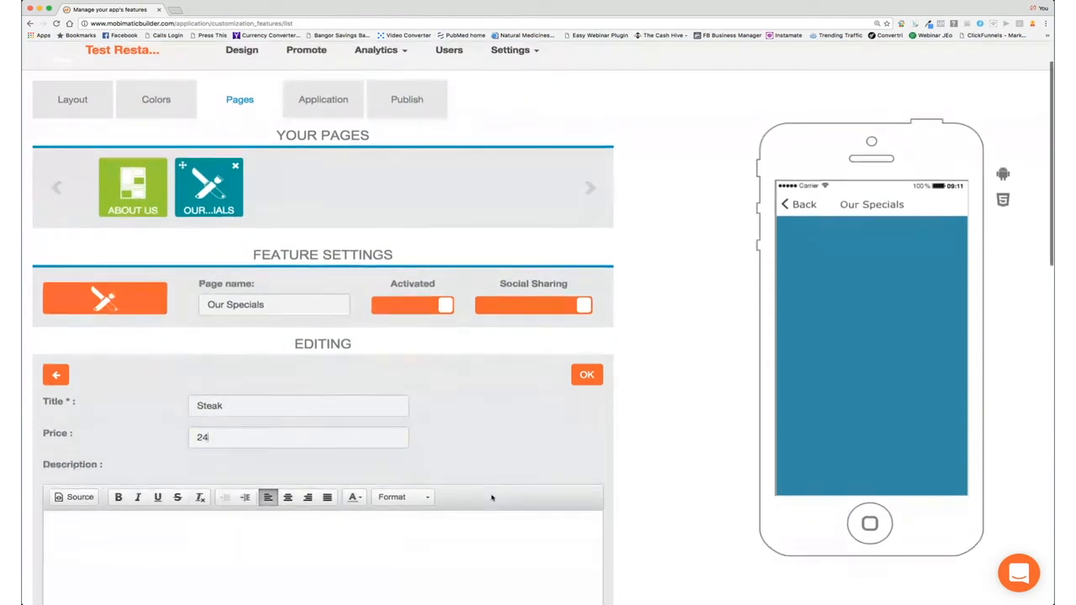
# Step: Describe the Steak item as 'The best steak in Town'
pyautogui.click(176, 496)
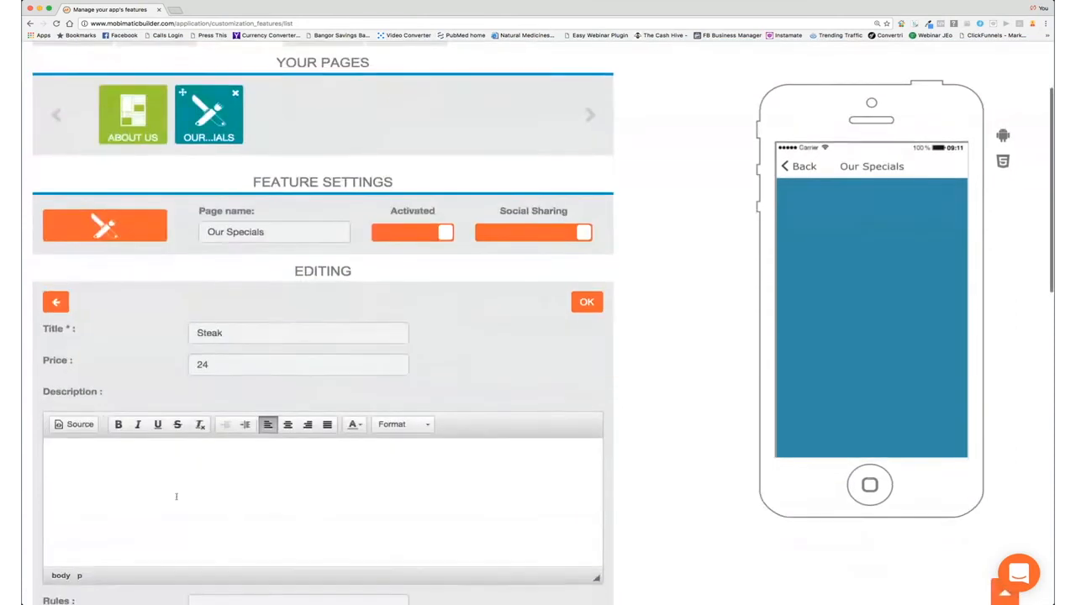
pyautogui.click(101, 460)
pyautogui.write('The best Steak in Town')
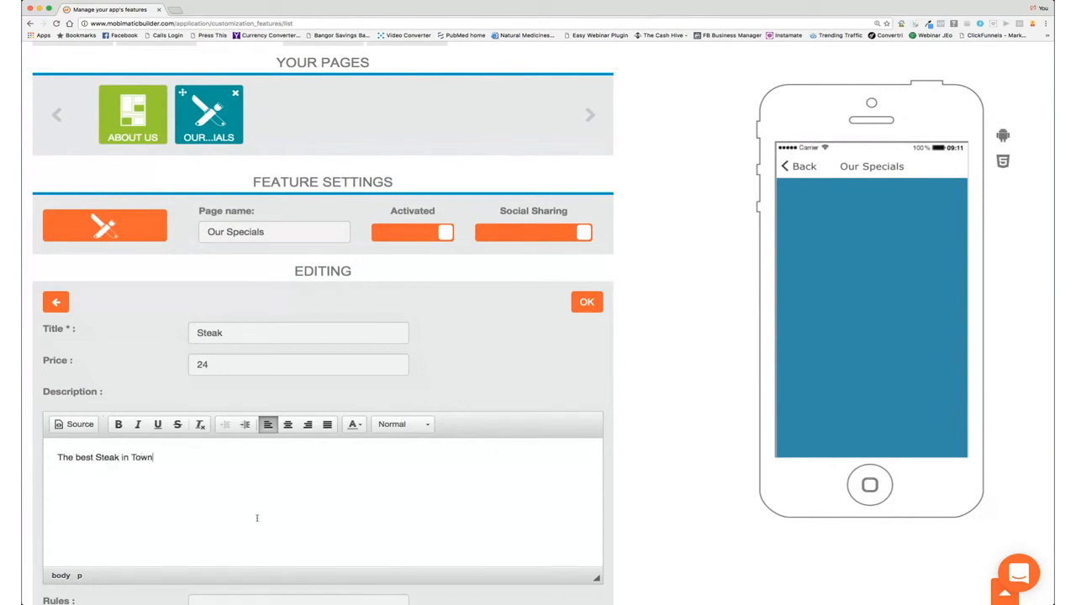
pyautogui.moveTo(96, 458); pyautogui.dragTo(102, 457)
pyautogui.press('BackSpace')
pyautogui.write('s')
pyautogui.scroll(-4, 232, 492)
pyautogui.scroll(-1, 232, 492)
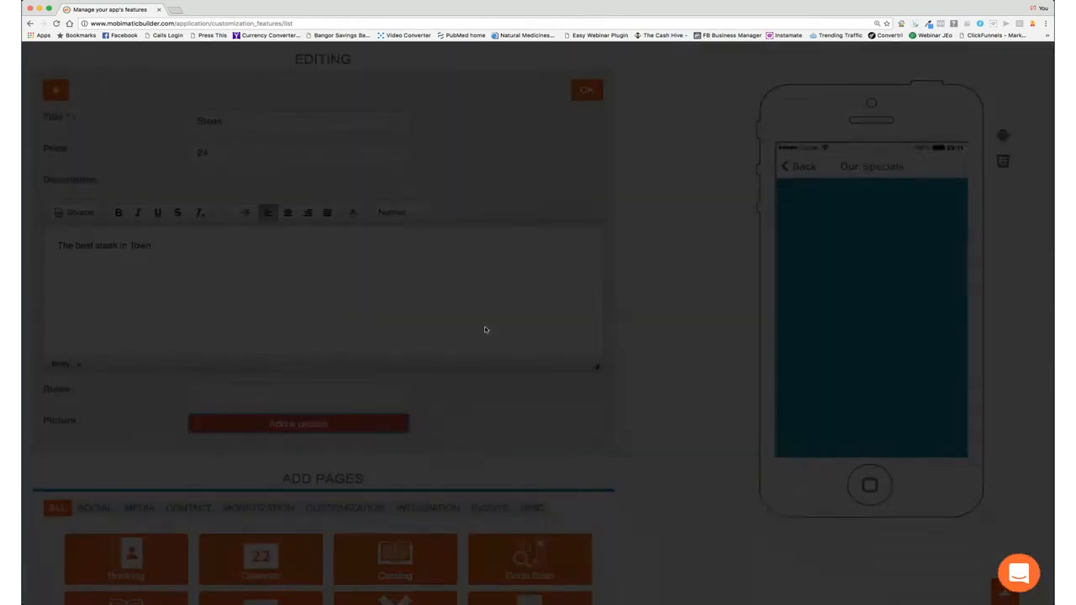
# Step: Crop the steak photo and save the Steak item at $24.00
pyautogui.moveTo(367, 353); pyautogui.dragTo(395, 351)
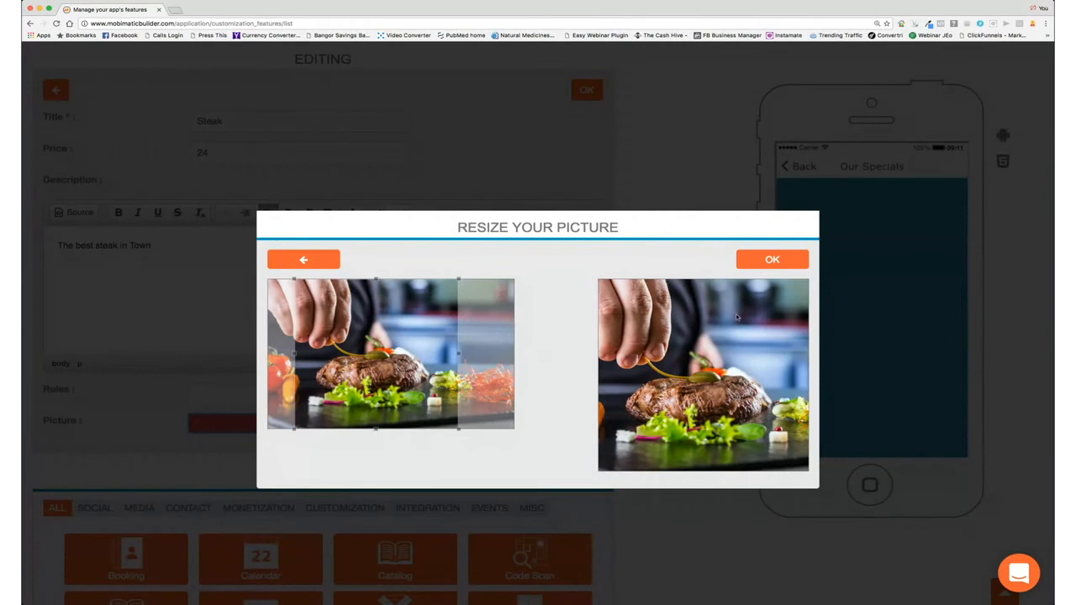
pyautogui.click(772, 262)
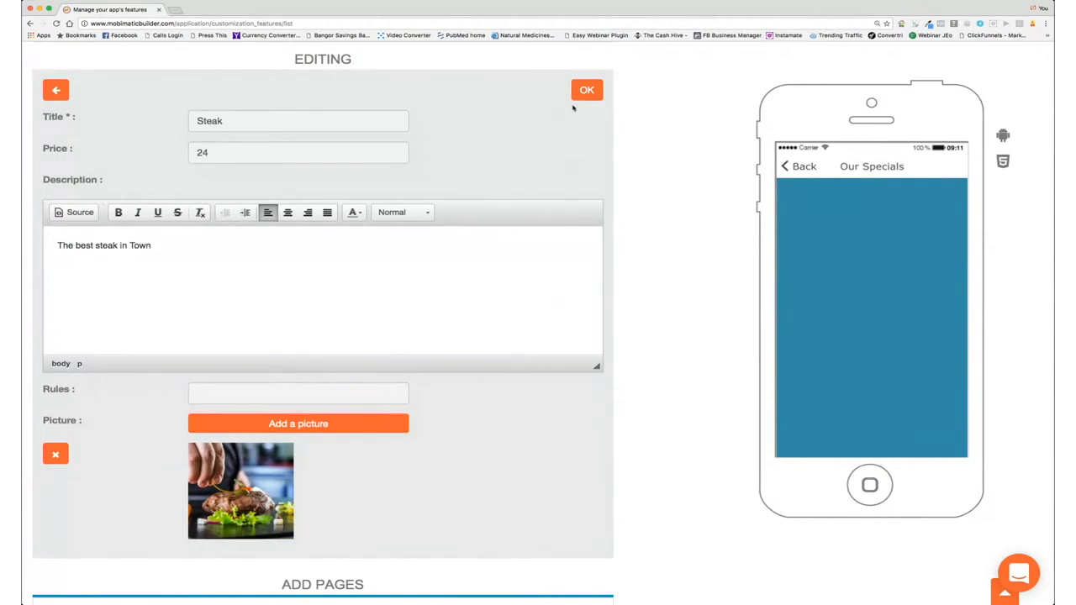
pyautogui.click(585, 92)
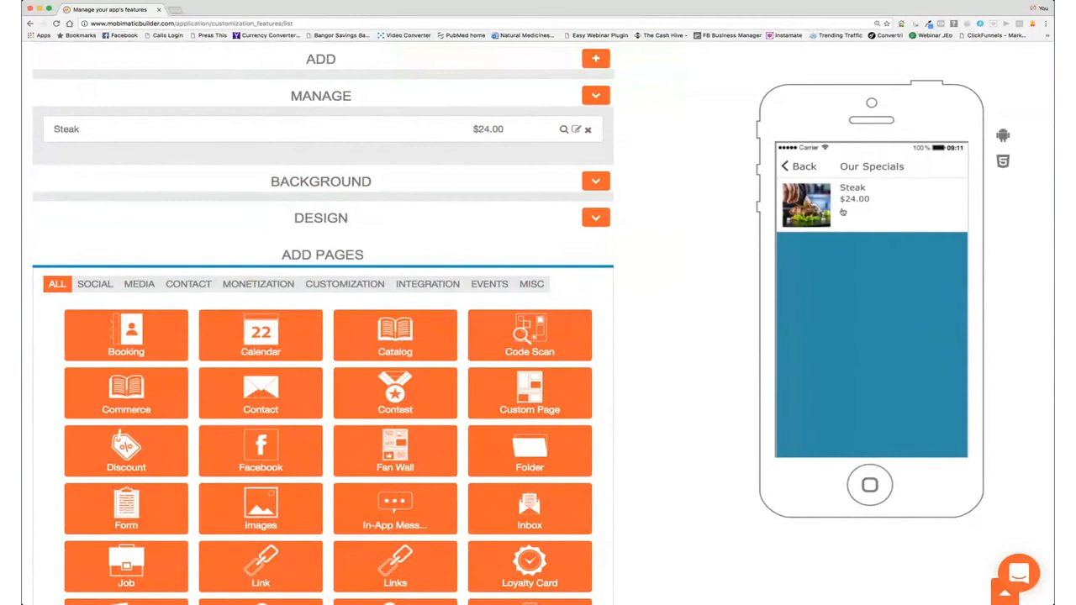
pyautogui.scroll(2, 400, 236)
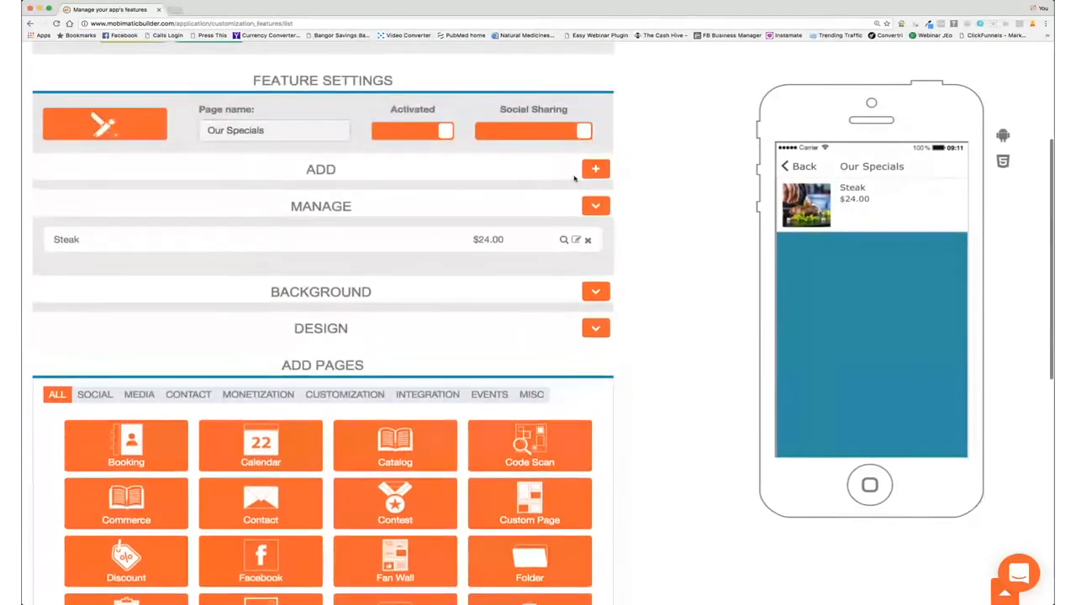
# Step: Start a new special titled Wraps, described as a Mexican inspired dish
pyautogui.click(596, 170)
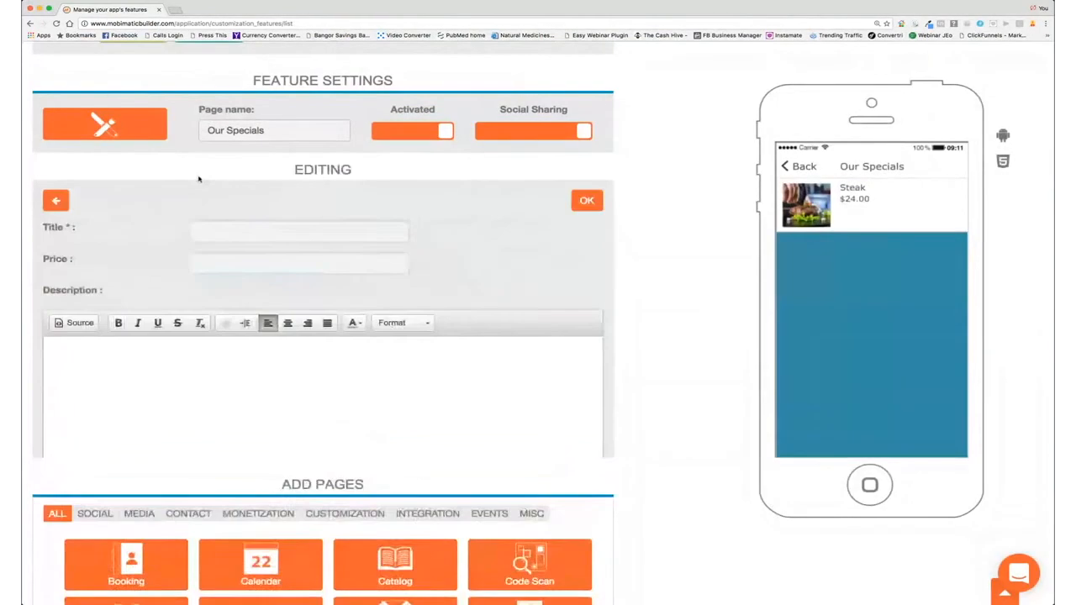
pyautogui.click(214, 231)
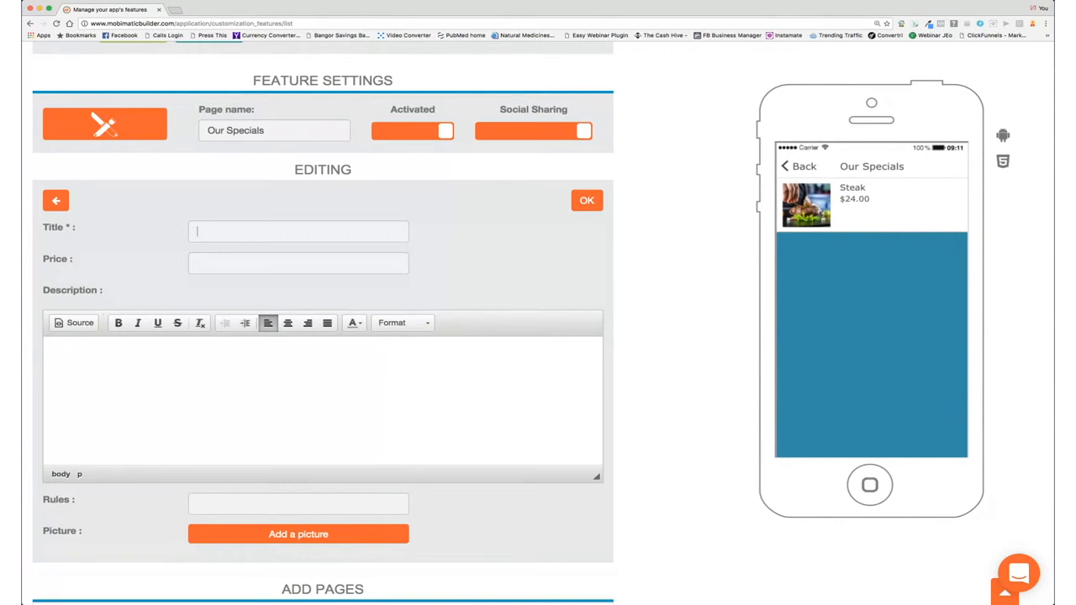
pyautogui.write('Wraps')
pyautogui.click(133, 361)
pyautogui.write('A Mexican inspried dish')
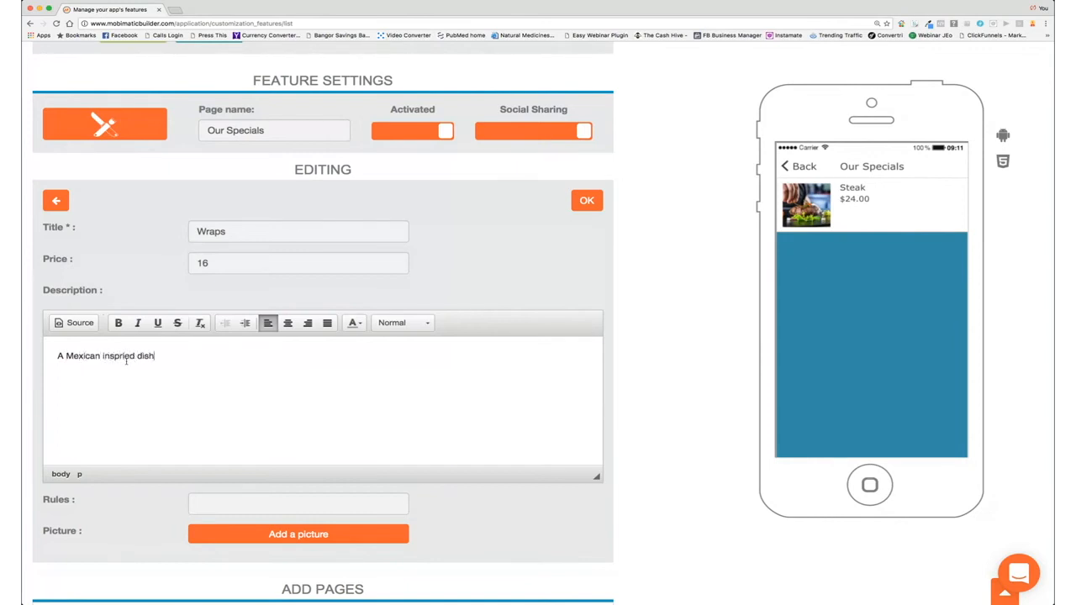
# Step: Attach and crop a wrap photo, then save the Wraps special at $16.00
pyautogui.click(266, 536)
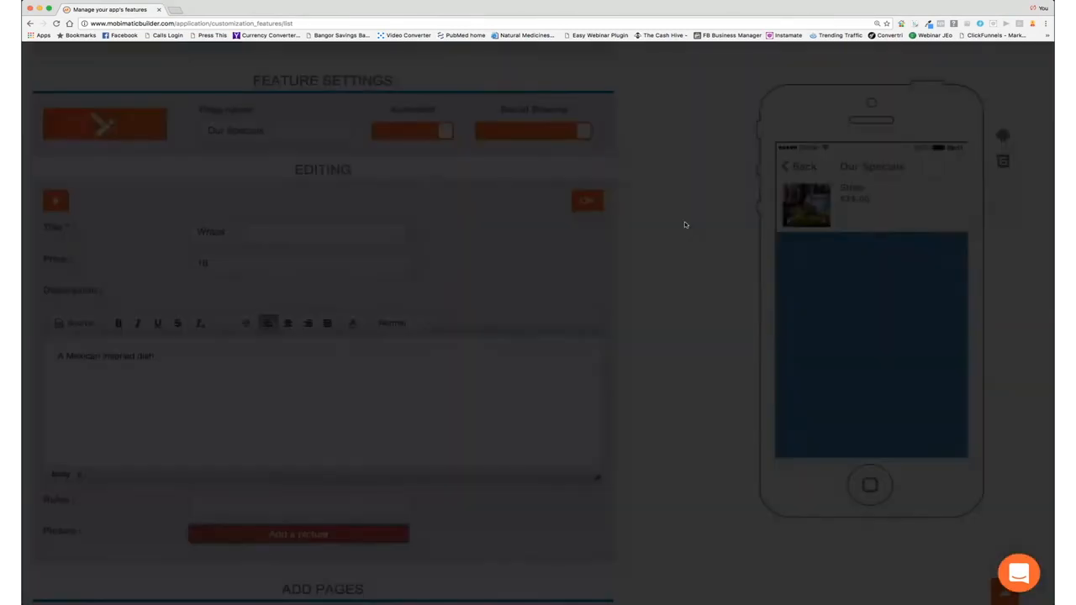
pyautogui.moveTo(364, 376); pyautogui.dragTo(404, 364)
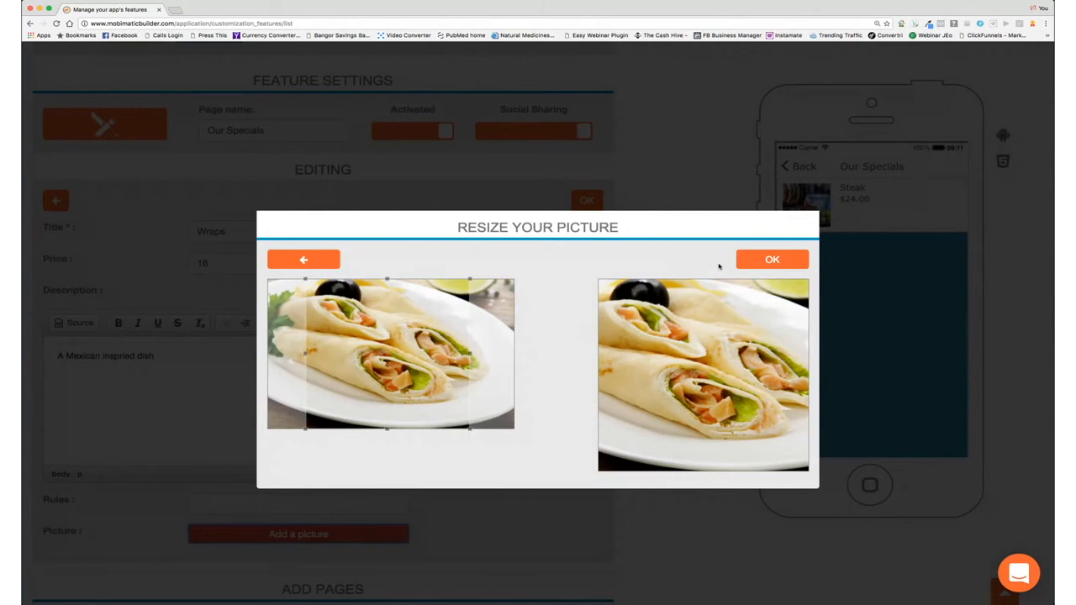
pyautogui.click(767, 262)
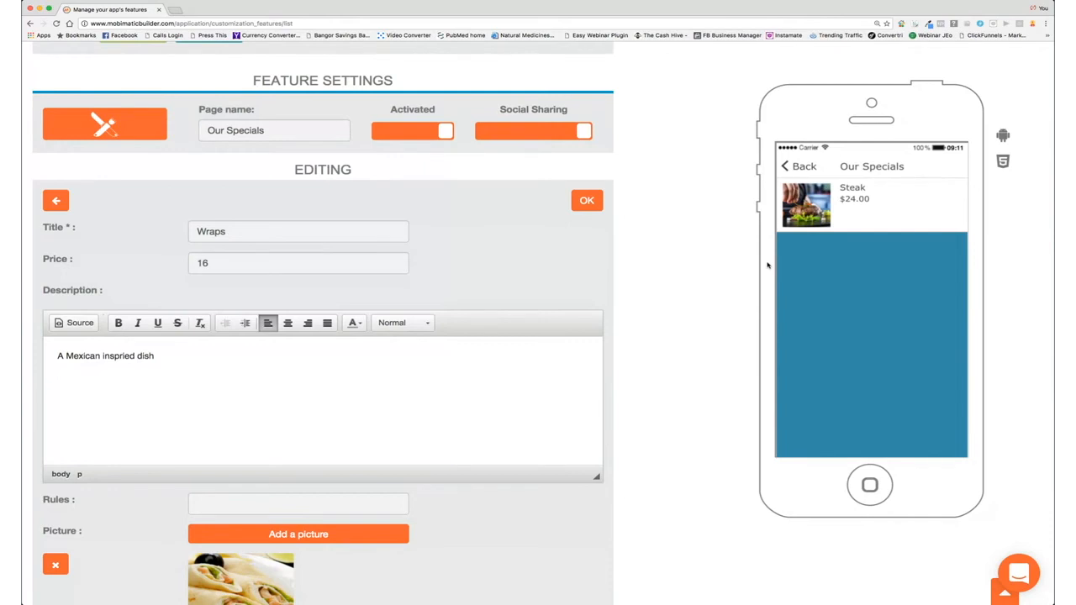
pyautogui.click(587, 200)
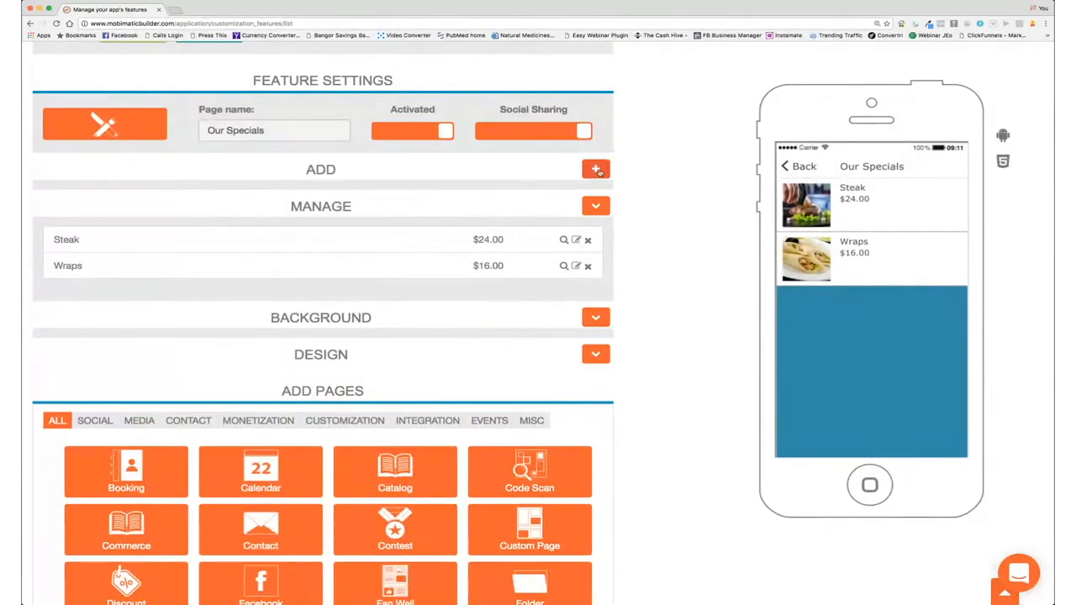
# Step: Start another special titled Shrimp
pyautogui.click(595, 169)
pyautogui.click(251, 235)
pyautogui.write('Shi')
pyautogui.write('im')
pyautogui.write('p')
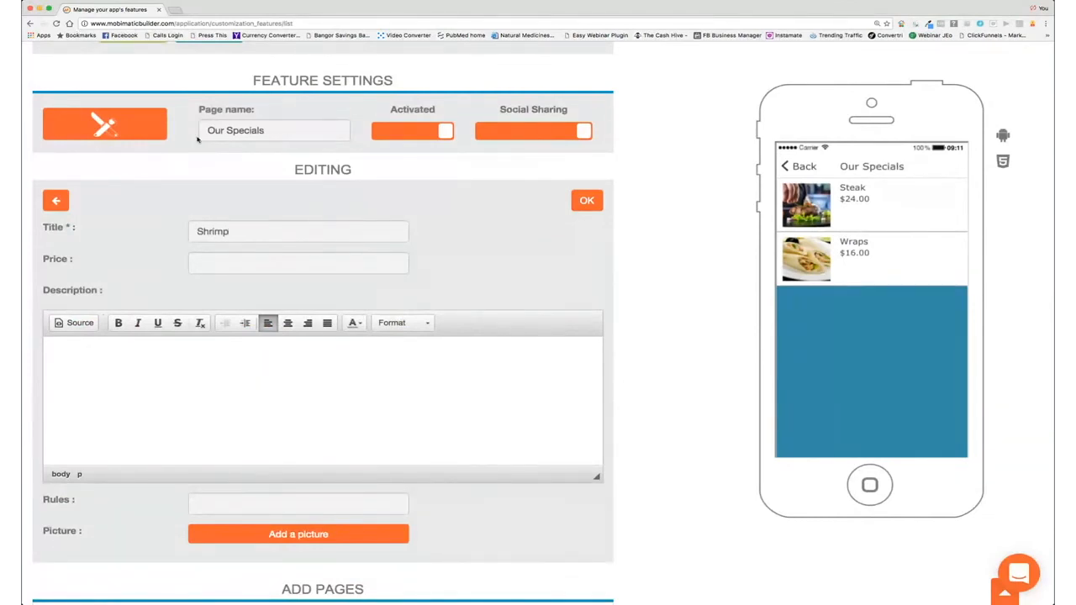
# Step: Give the Shrimp special a price of 18 and the description 'Local shrimp breaded and spiced'
pyautogui.click(190, 269)
pyautogui.write('18')
pyautogui.click(120, 366)
pyautogui.write('Local shrimp breaded and spiced')
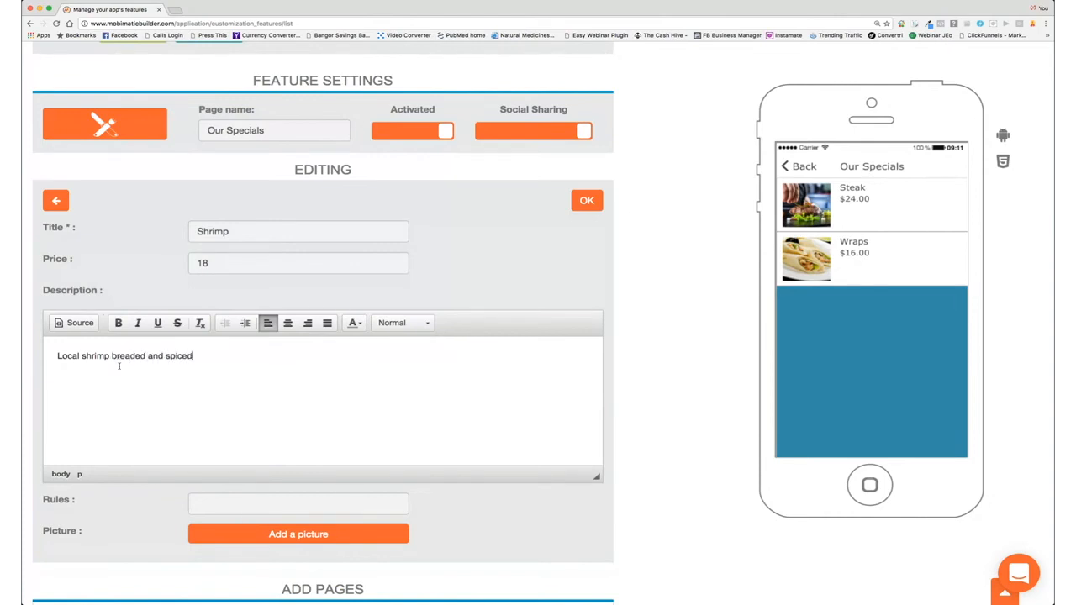
# Step: Attach a shrimp photo cropped slightly to the right and save the Shrimp special
pyautogui.scroll(-2, 274, 439)
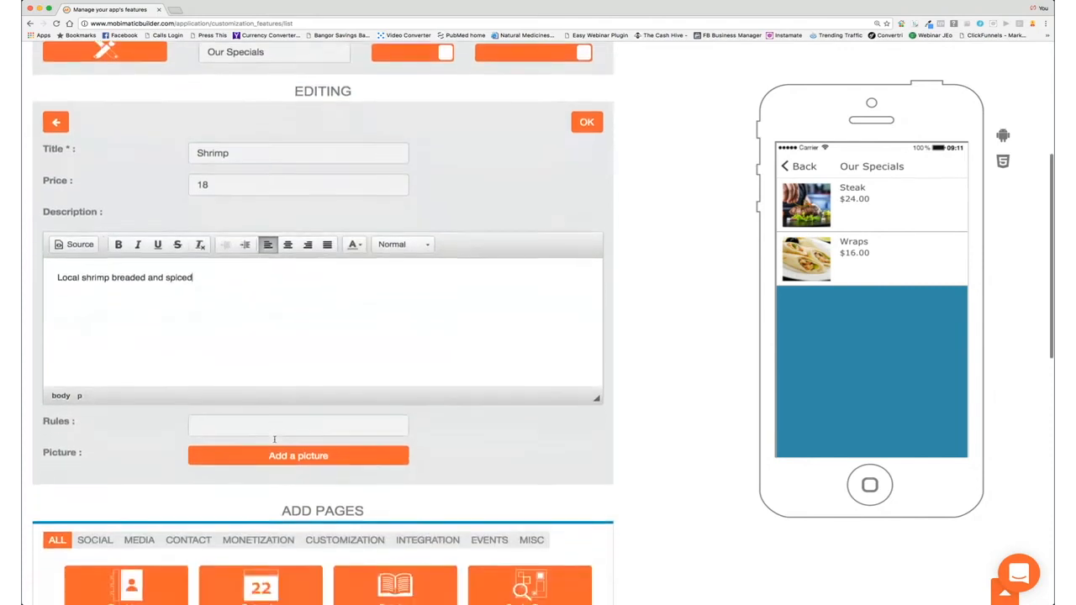
pyautogui.click(310, 446)
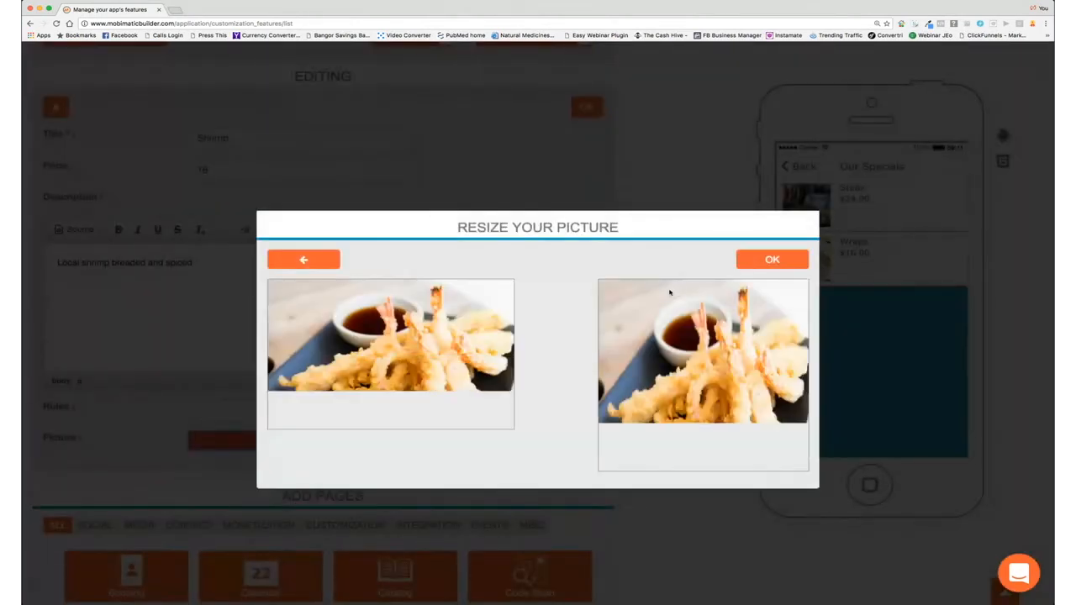
pyautogui.moveTo(373, 376)
pyautogui.mouseDown()
pyautogui.moveTo(405, 375)
pyautogui.moveTo(378, 375)
pyautogui.moveTo(388, 373)
pyautogui.mouseUp()
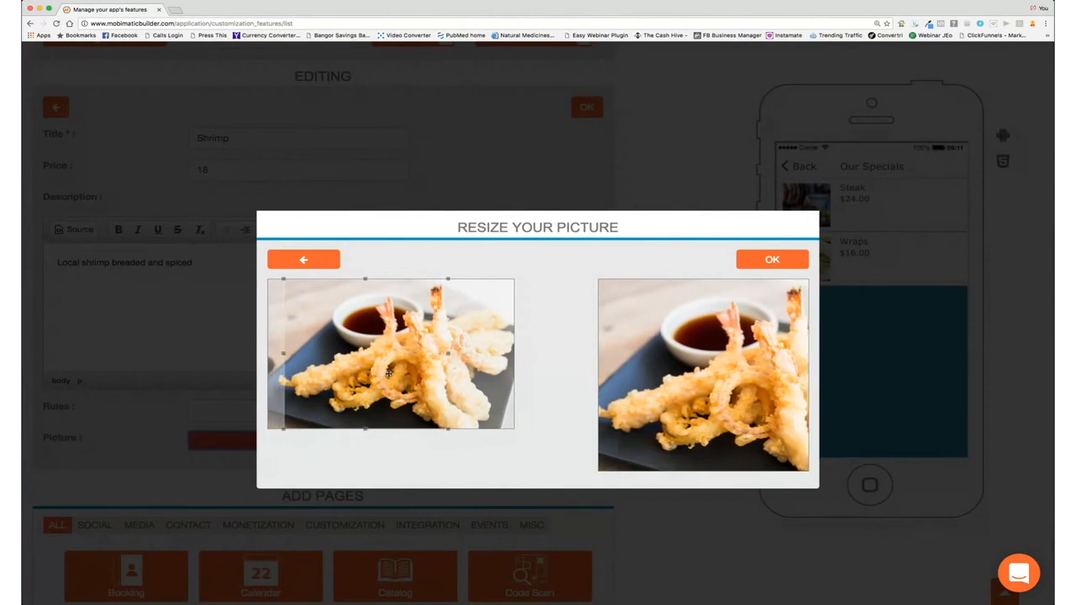
pyautogui.click(772, 259)
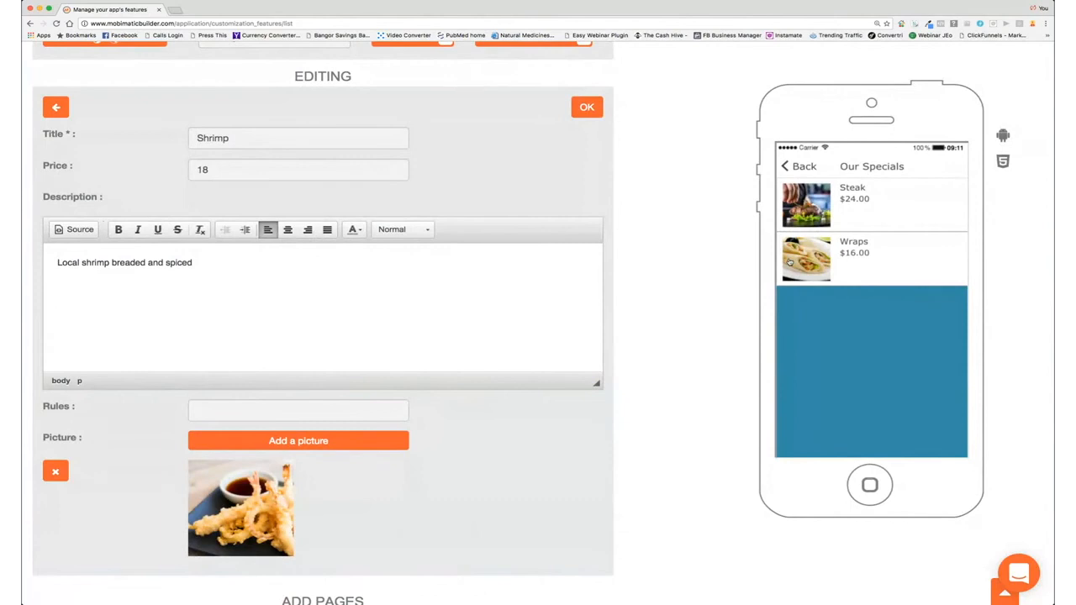
pyautogui.click(587, 107)
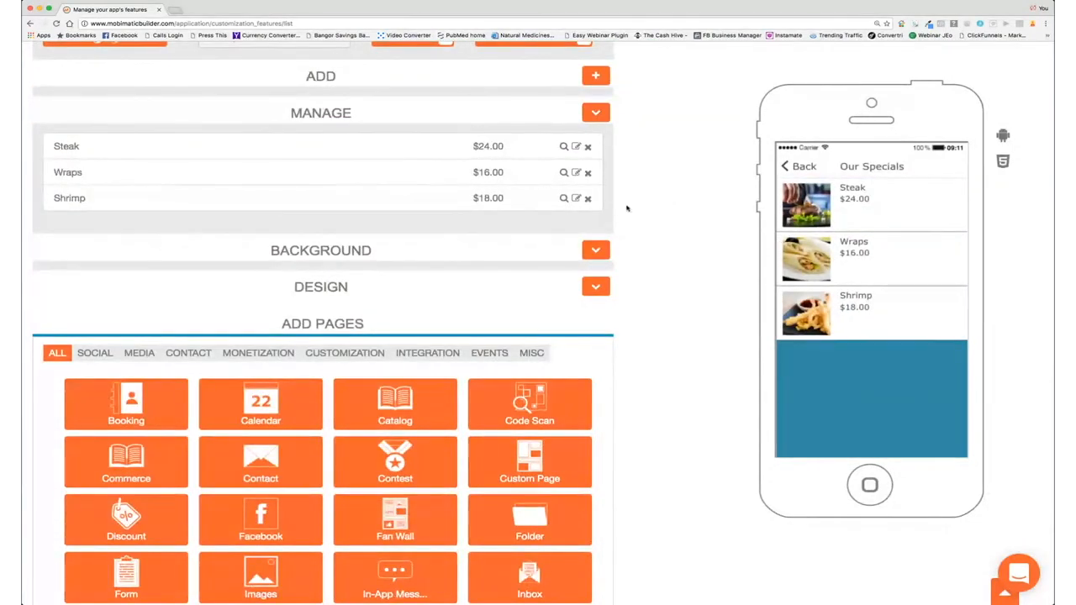
# Step: Preview the Steak special's detail page in the phone preview
pyautogui.click(827, 217)
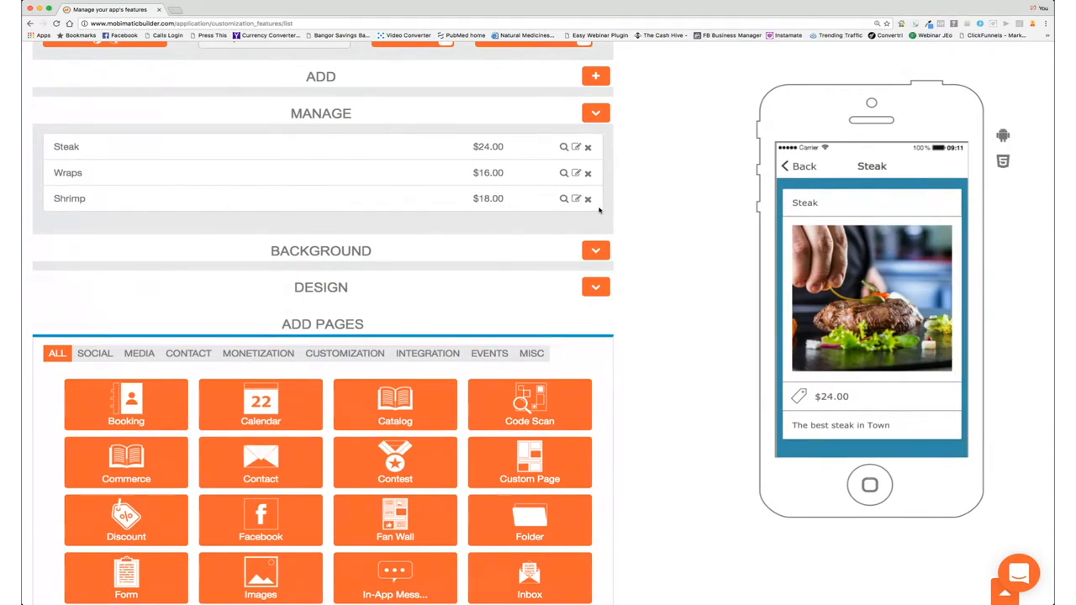
pyautogui.scroll(4, 600, 210)
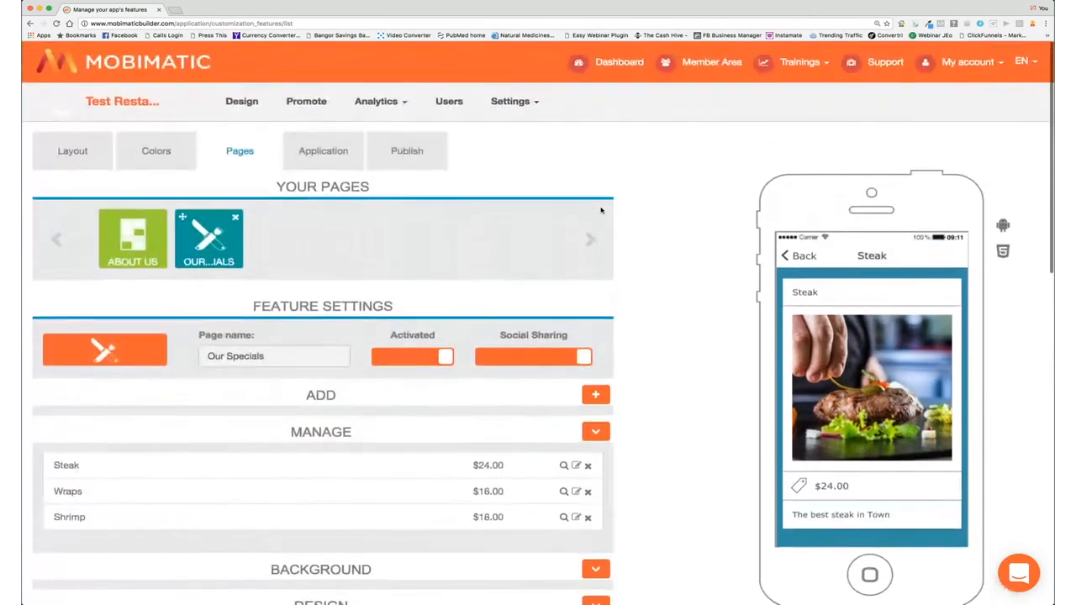
pyautogui.scroll(-5, 601, 210)
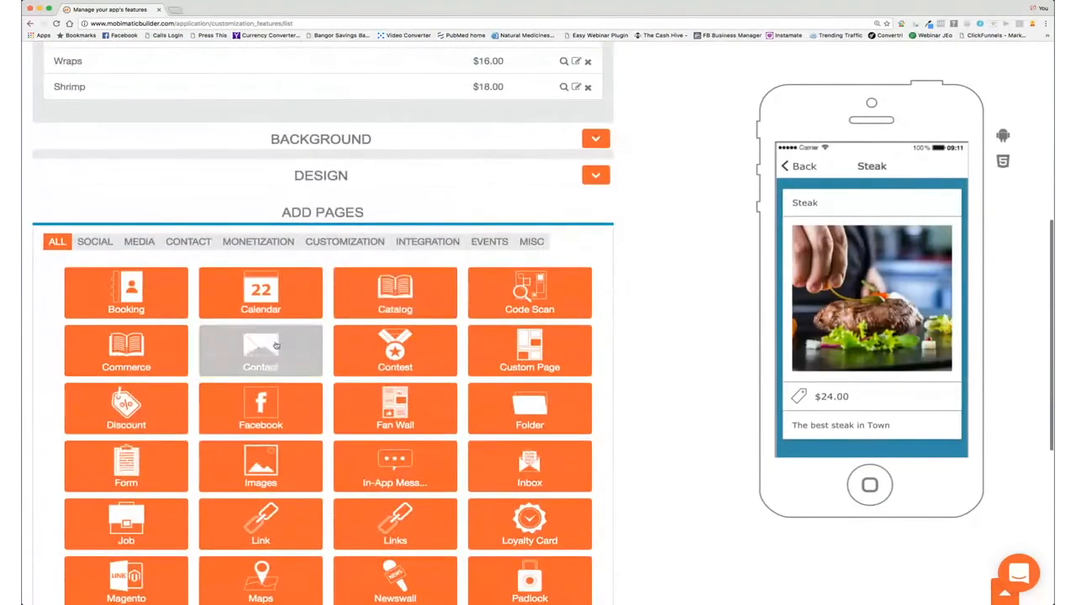
# Step: Add a Contact page and enter the restaurant's phone number and street address
pyautogui.click(276, 346)
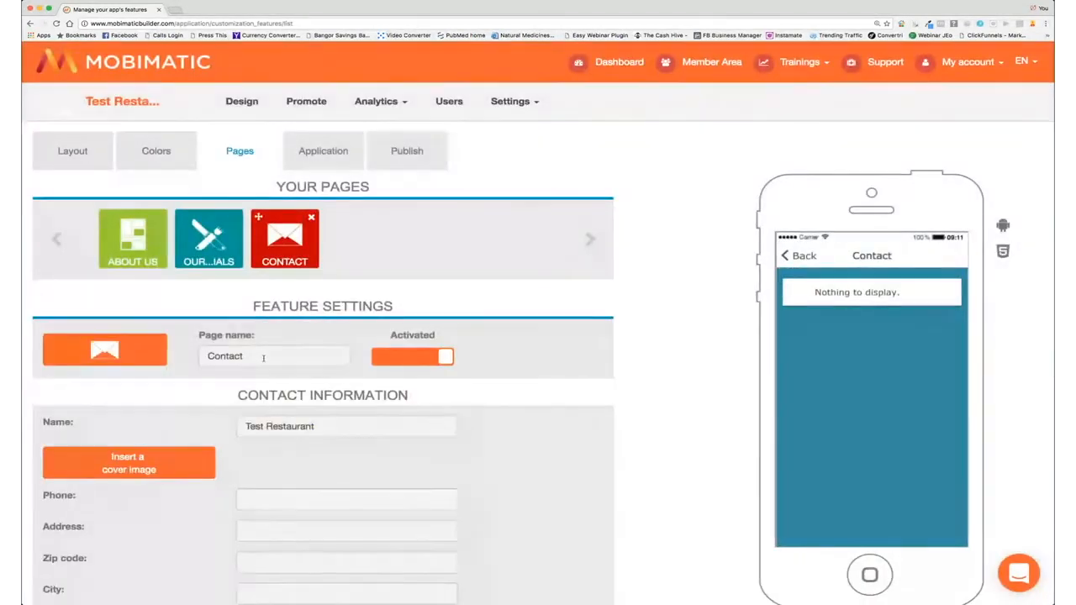
pyautogui.scroll(-2, 324, 428)
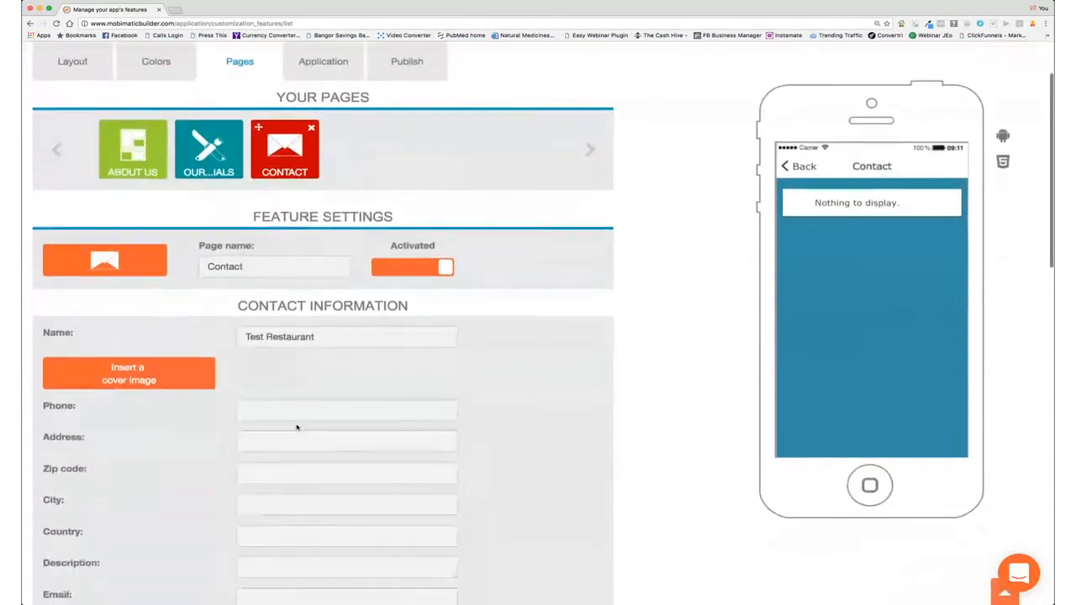
pyautogui.click(269, 375)
pyautogui.write('1888')
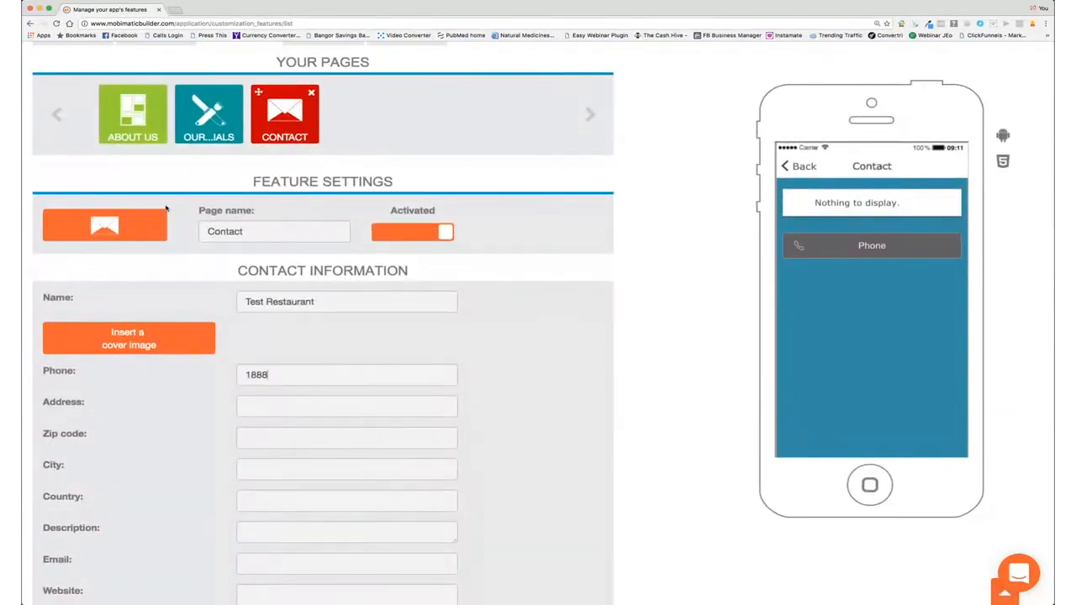
pyautogui.click(274, 398)
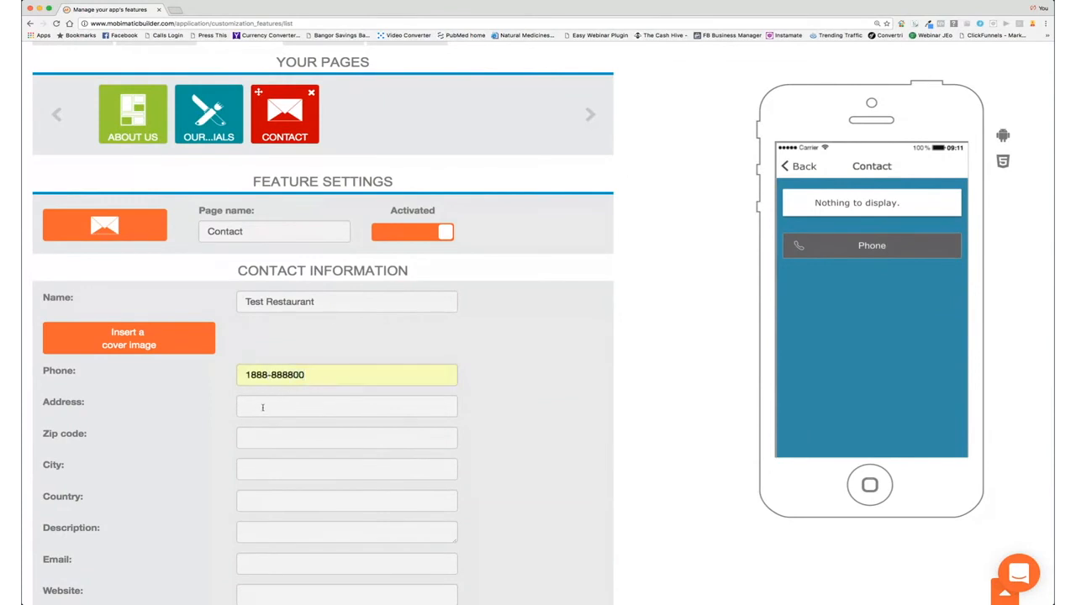
pyautogui.write('Test')
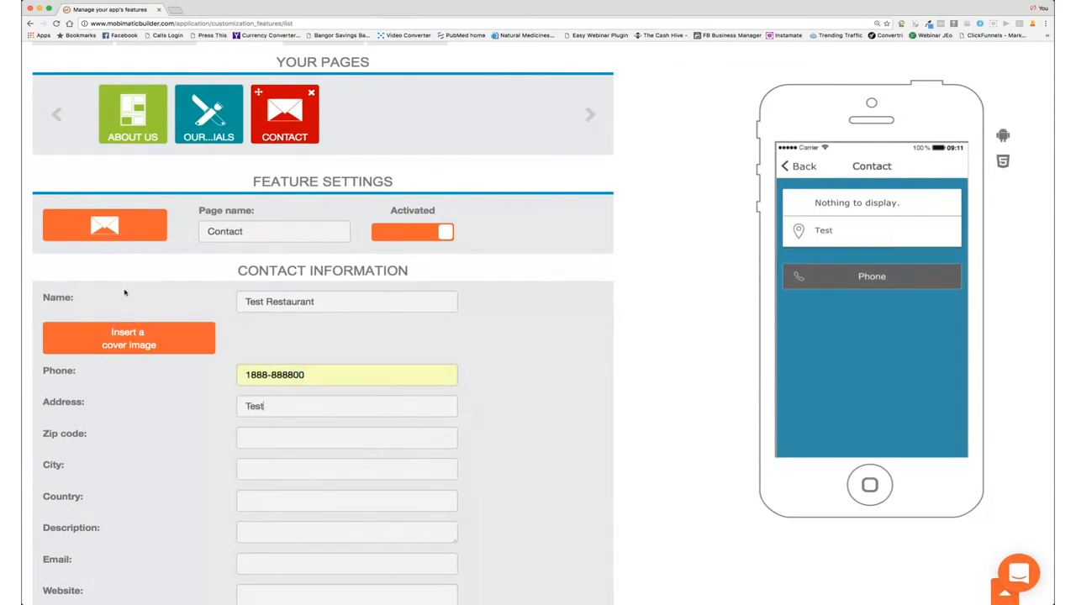
pyautogui.write('ington Ave')
# Step: Fill in the restaurant's zip code and city, and set the country to USA
pyautogui.click(258, 439)
pyautogui.write('04675')
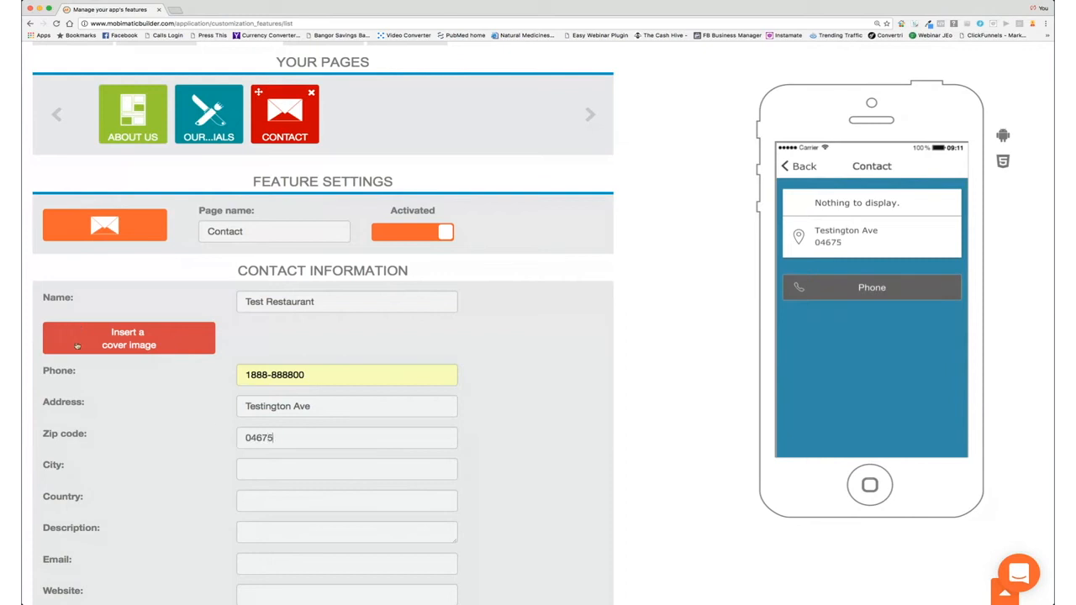
pyautogui.write('Tester')
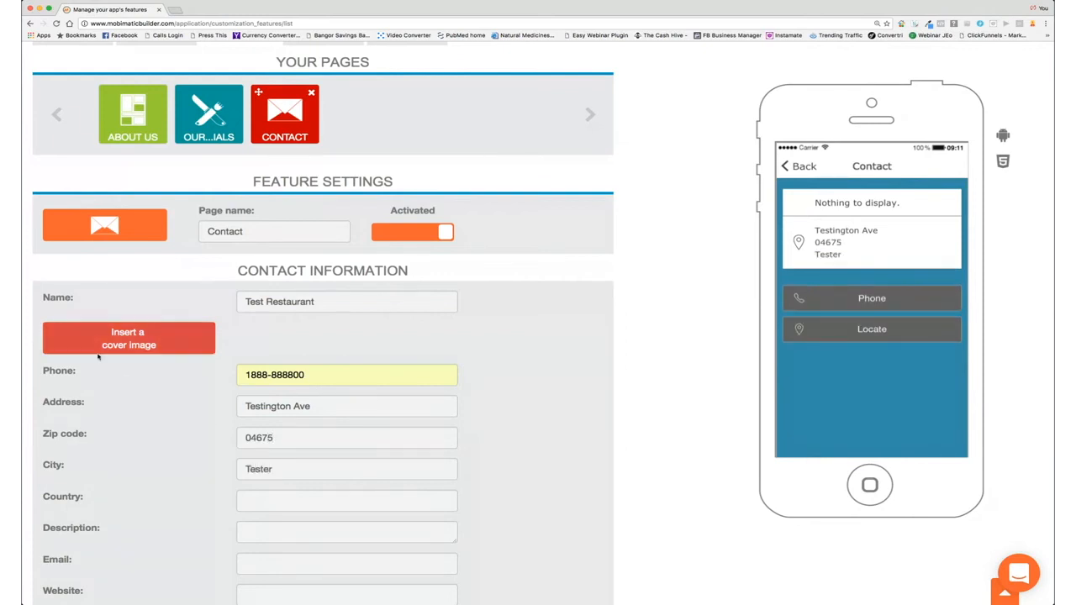
pyautogui.click(261, 504)
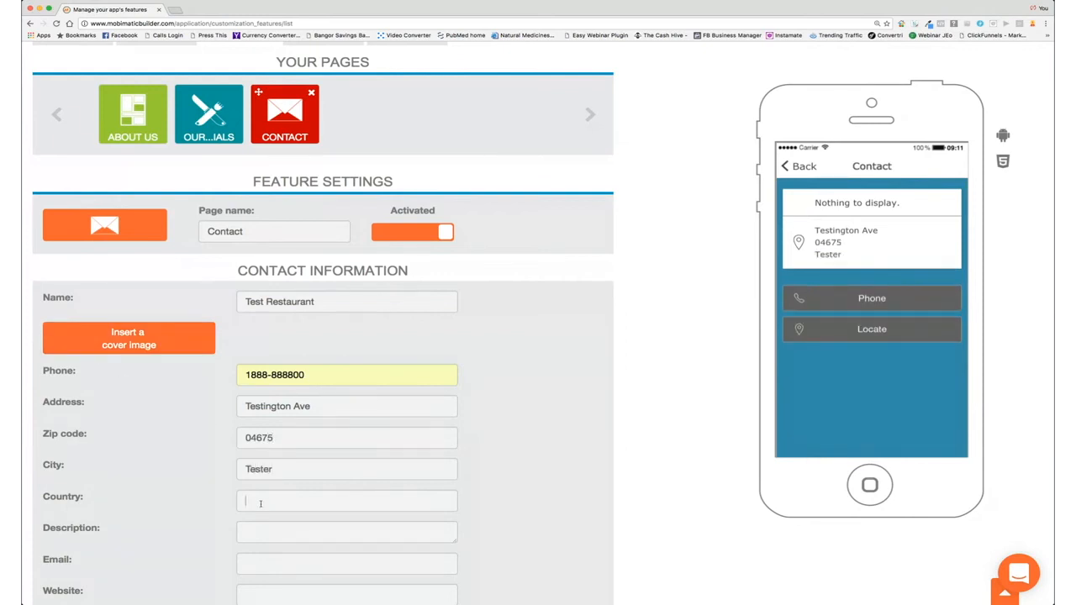
pyautogui.write('US')
pyautogui.press('BackSpace')
pyautogui.write('SA')
# Step: Enter the description 'Local fine dining at it's best' and the restaurant's contact e-mail
pyautogui.click(262, 532)
pyautogui.write('LOC')
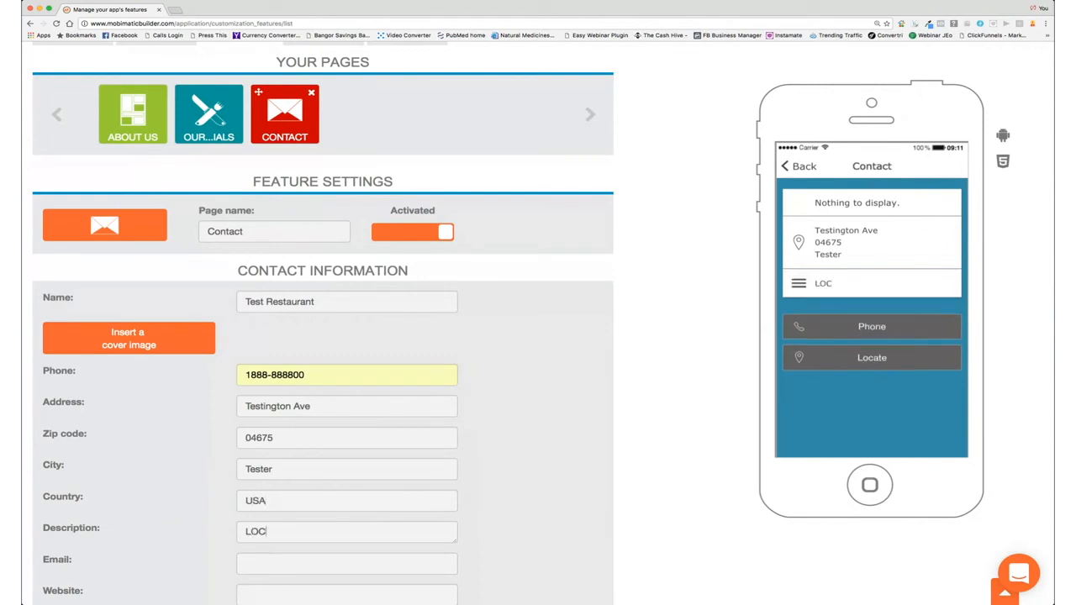
pyautogui.write('ALLY OWEN')
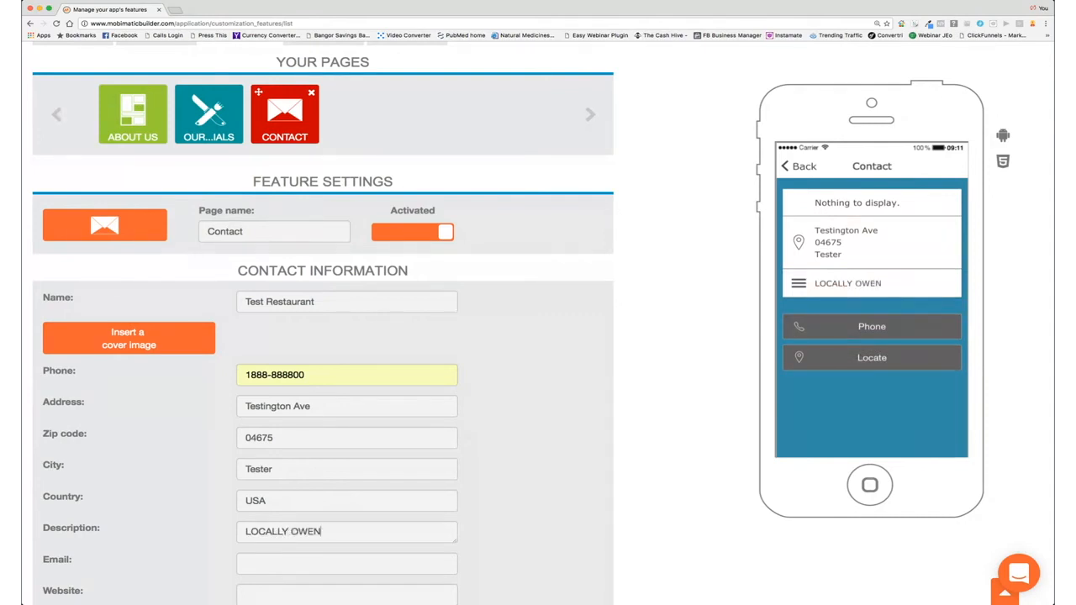
pyautogui.press('BackSpace')
pyautogui.press('BackSpace')
pyautogui.press('BackSpace')
pyautogui.press('BackSpace')
pyautogui.press('BackSpace')
pyautogui.press('BackSpace')
pyautogui.press('BackSpace')
pyautogui.press('BackSpace')
pyautogui.press('BackSpace')
pyautogui.press('BackSpace')
pyautogui.press('BackSpace')
pyautogui.press('BackSpace')
pyautogui.write('L')
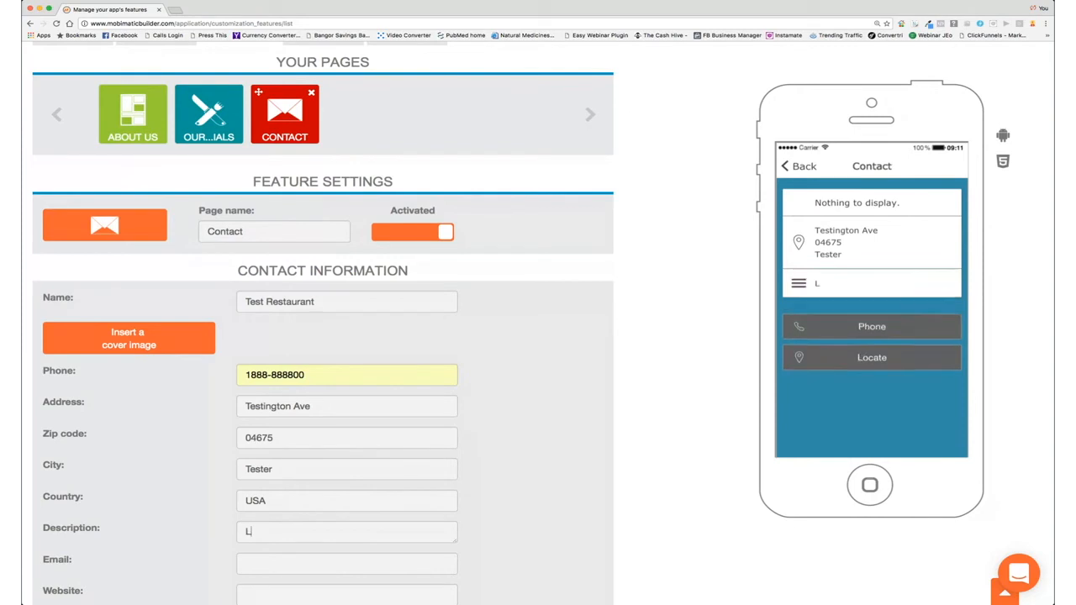
pyautogui.write('ocal fine dining')
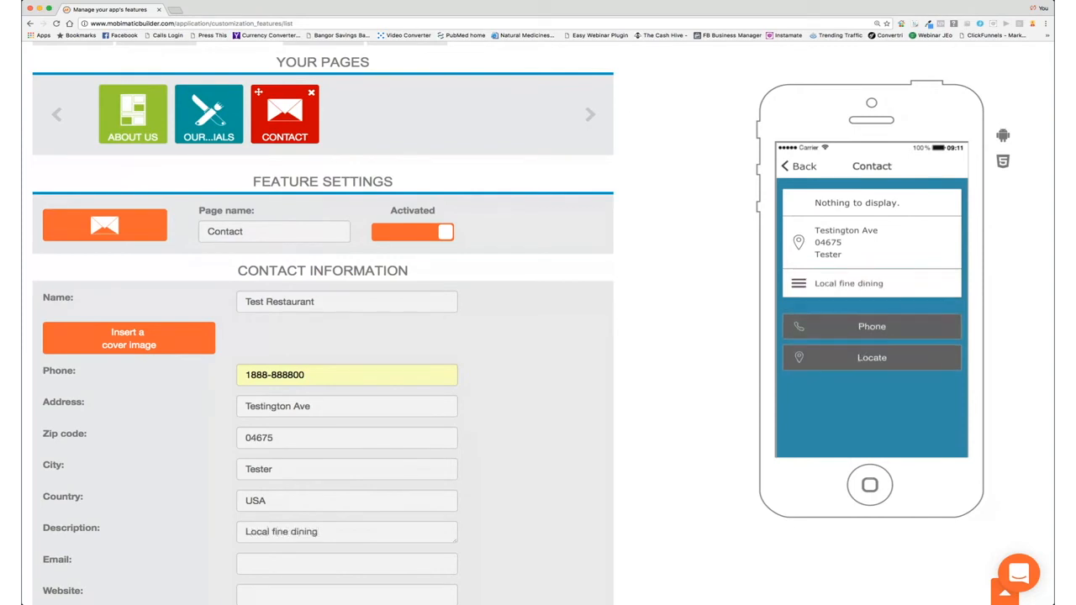
pyautogui.write(" at it's bes")
pyautogui.write('t')
pyautogui.write('tester@')
pyautogui.write('test')
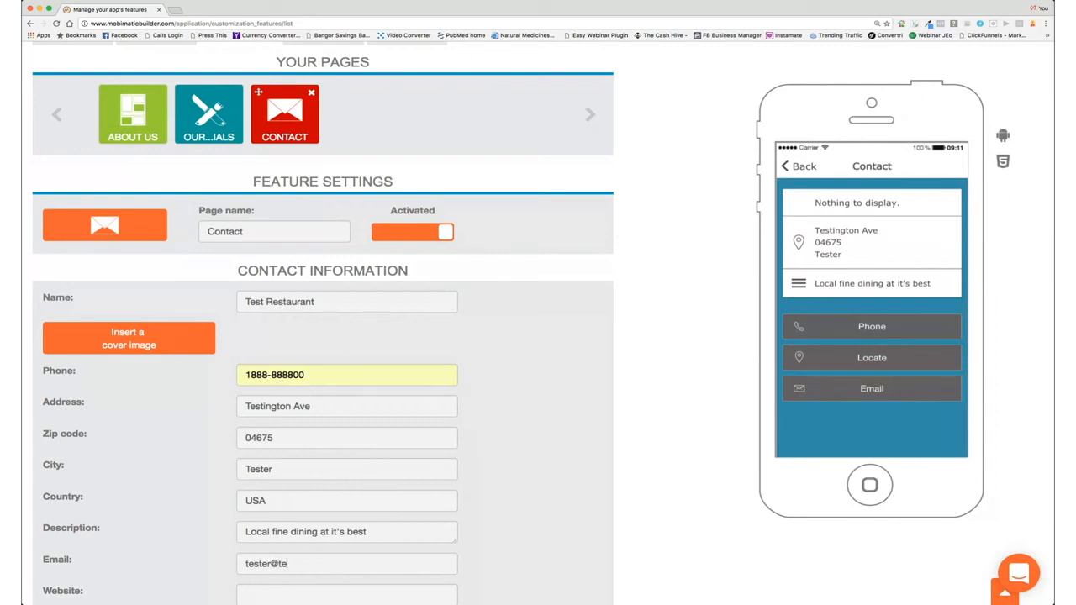
pyautogui.write('restaurant.com')
pyautogui.scroll(-1, 357, 469)
pyautogui.scroll(-3, 357, 468)
pyautogui.click(297, 542)
pyautogui.write('testrestauran')
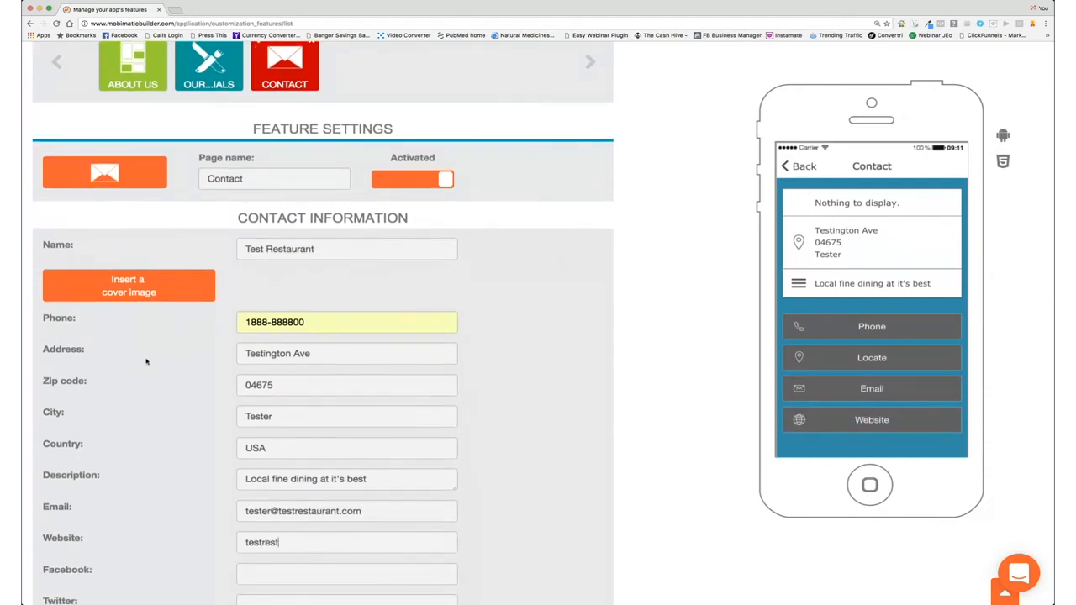
pyautogui.write('t.com')
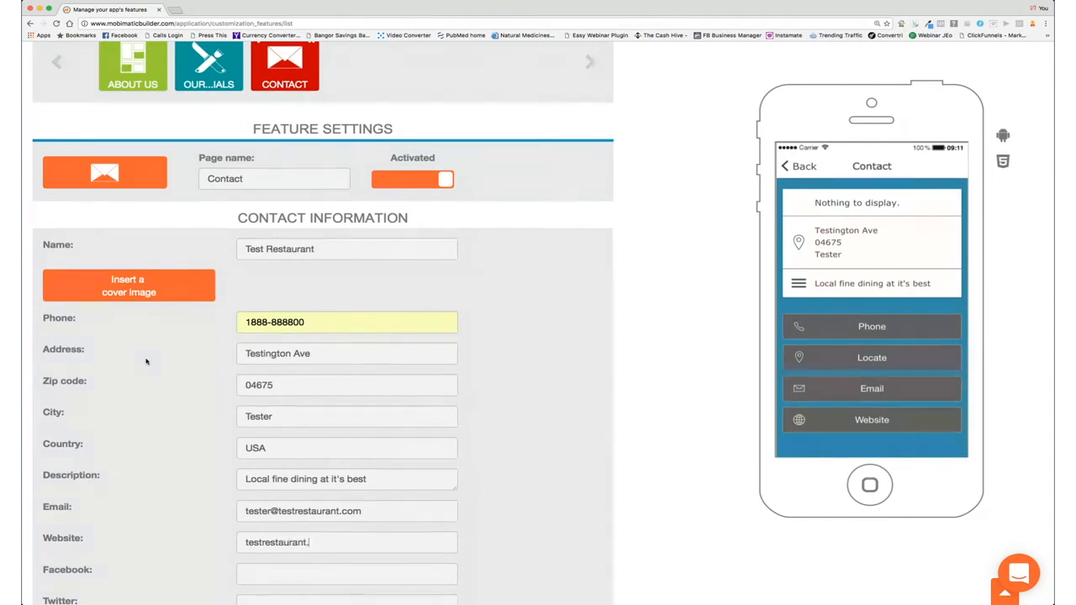
pyautogui.click(247, 544)
pyautogui.write('www.')
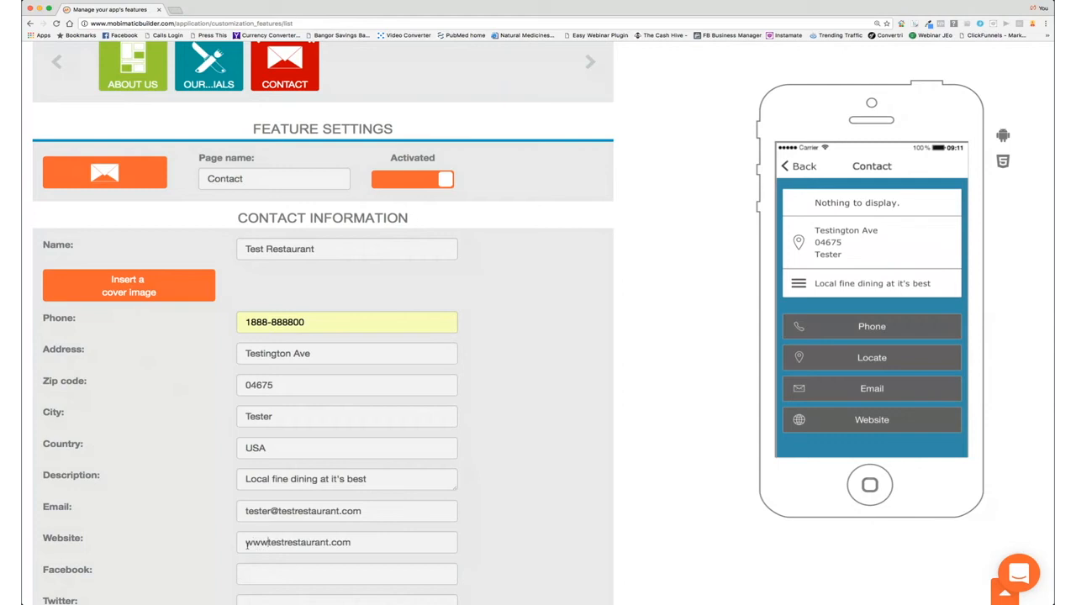
pyautogui.scroll(-2, 307, 565)
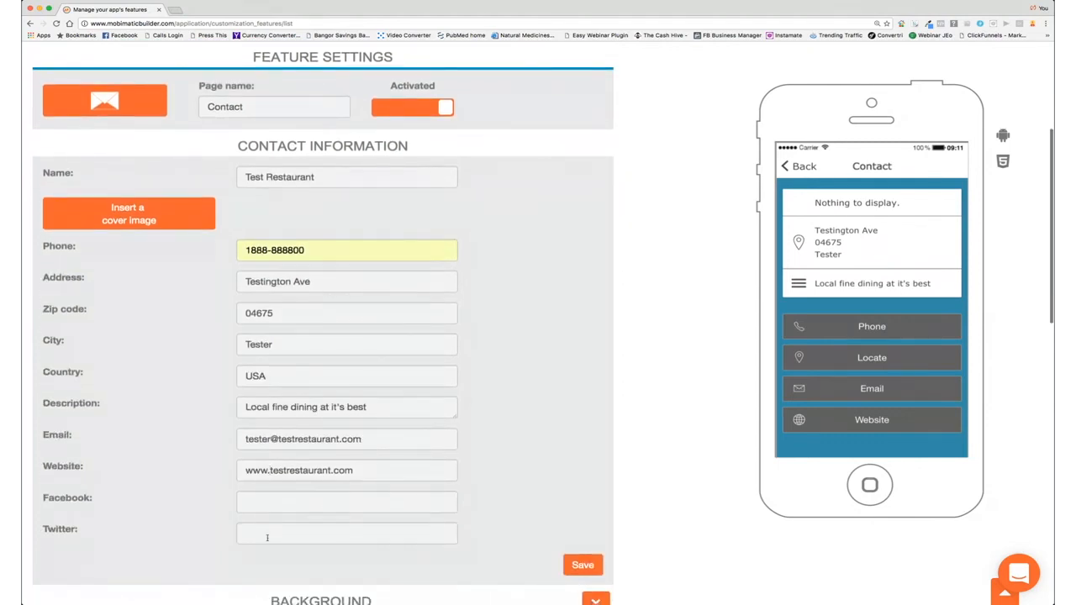
pyautogui.click(580, 564)
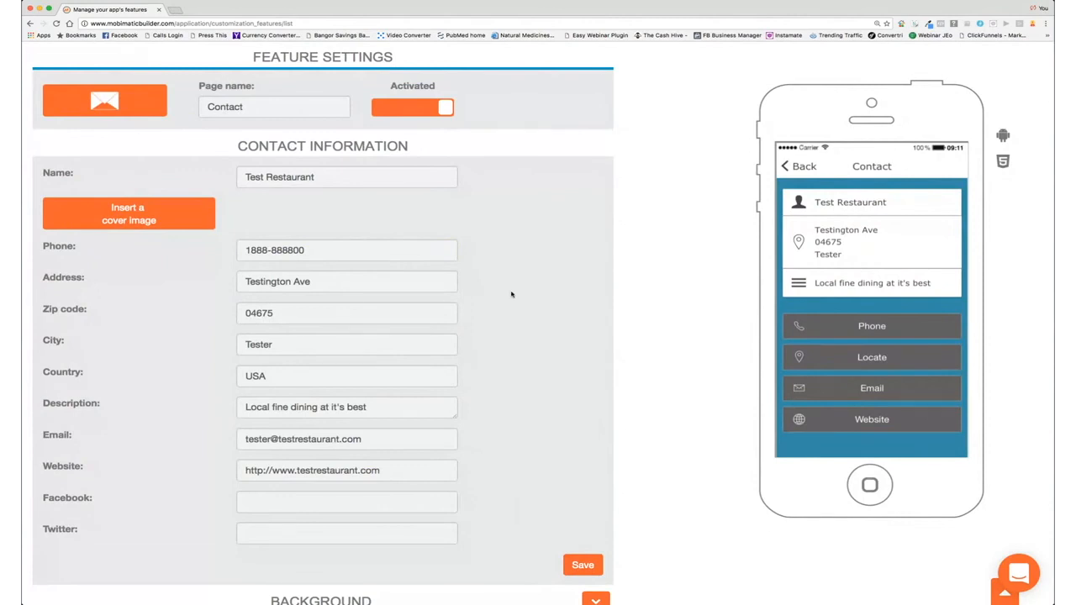
# Step: Start choosing a cover image for the Contact page
pyautogui.scroll(3, 509, 295)
pyautogui.scroll(-2, 509, 295)
pyautogui.click(170, 270)
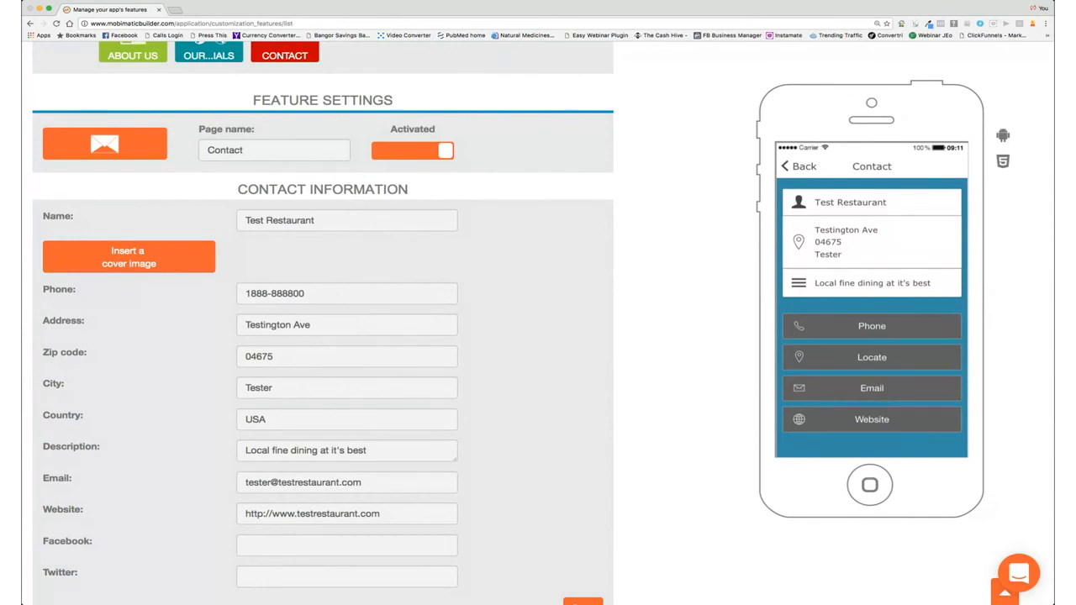
# Step: Upload a chef-at-counter cover photo, shift its crop right, and save the Contact page
pyautogui.click(670, 224)
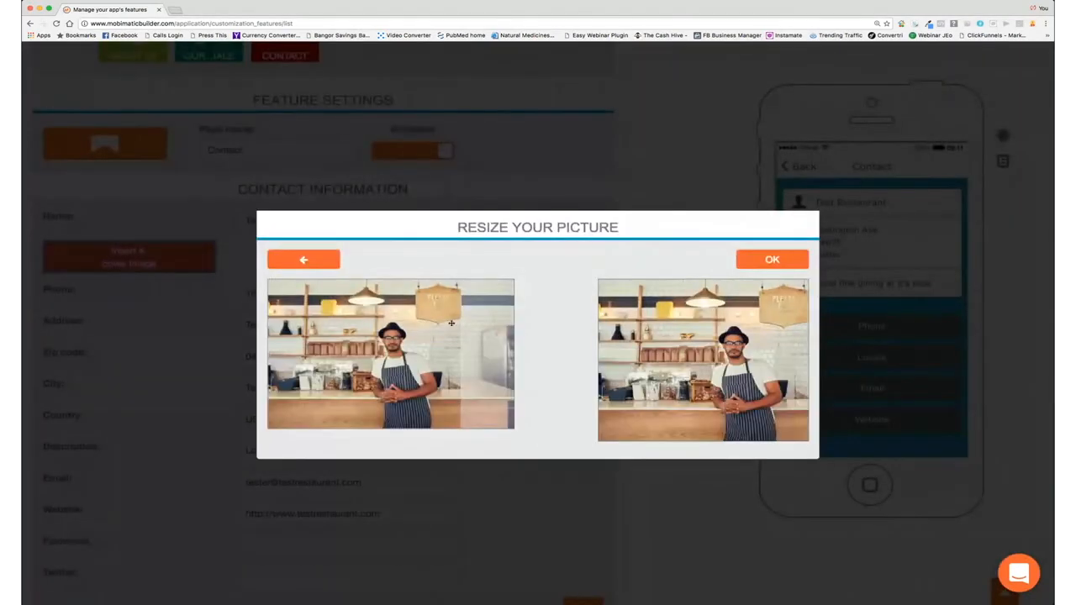
pyautogui.moveTo(381, 372); pyautogui.dragTo(419, 367)
pyautogui.click(773, 261)
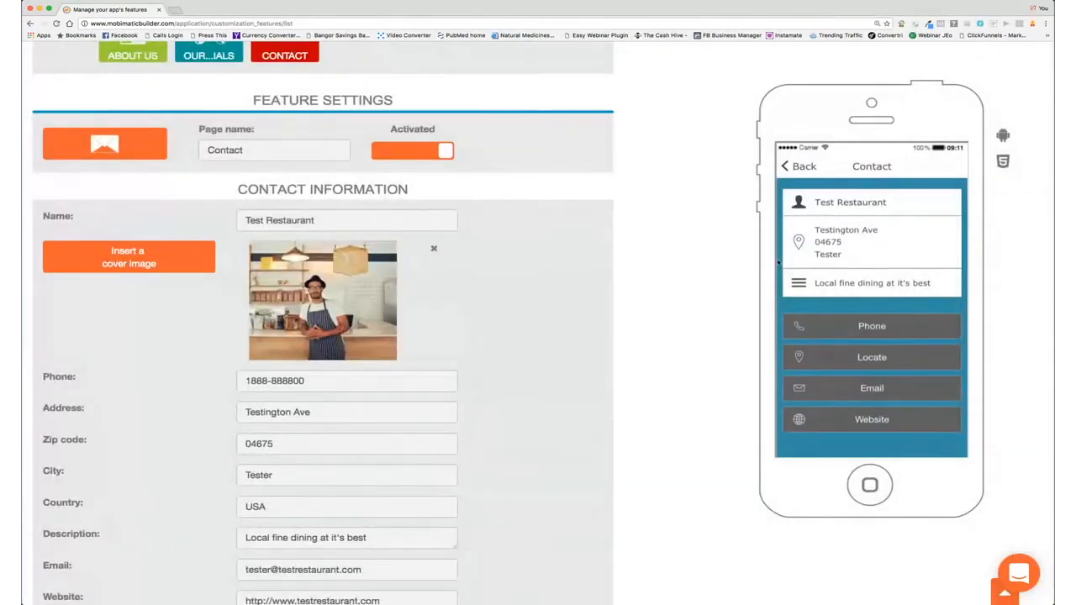
pyautogui.scroll(-5, 591, 328)
pyautogui.click(583, 331)
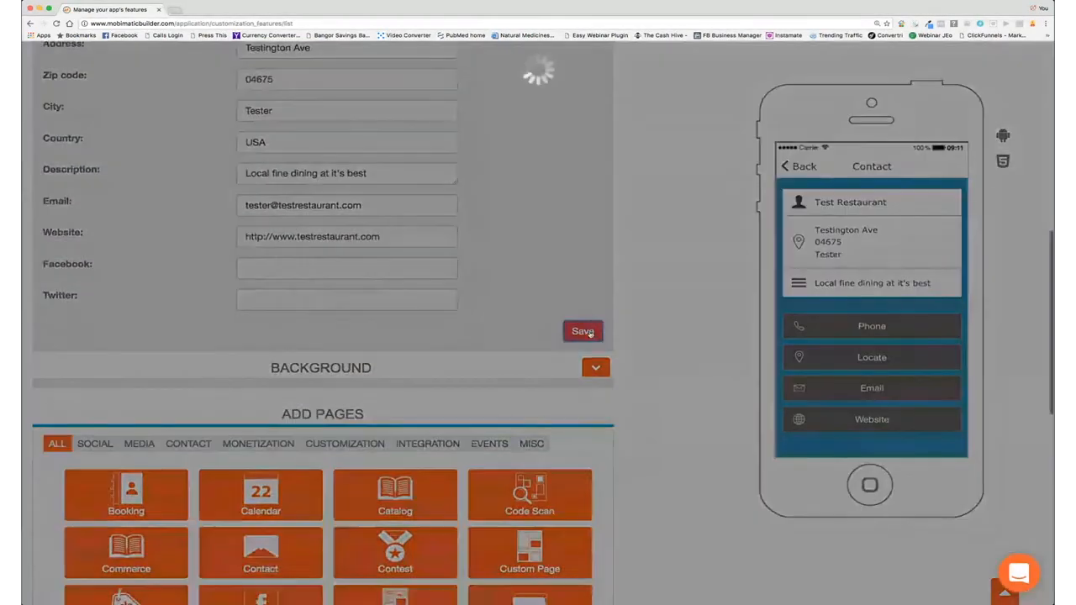
pyautogui.scroll(-7, 590, 335)
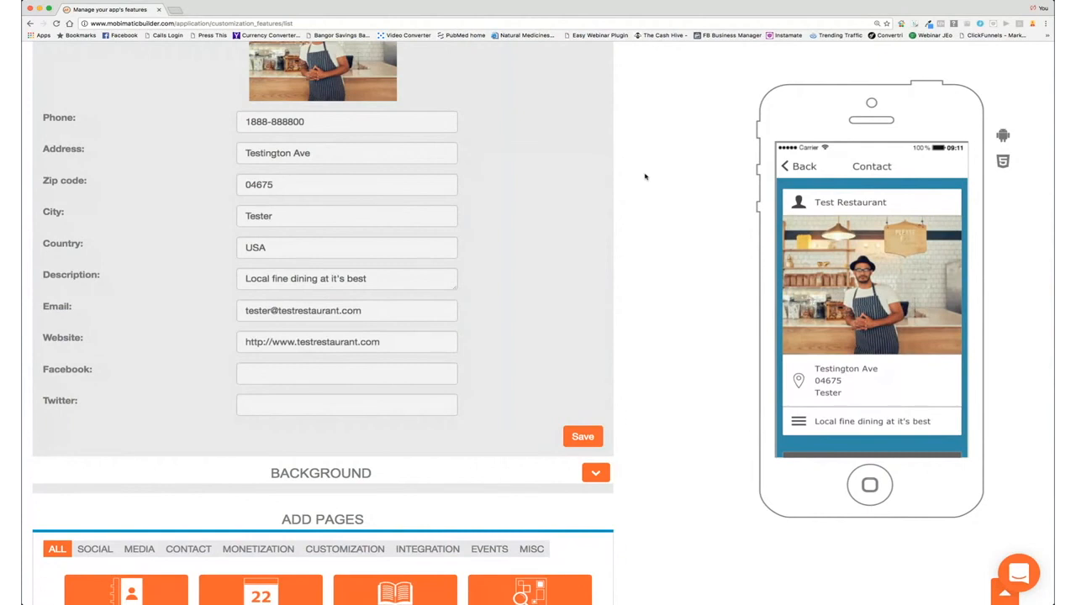
pyautogui.scroll(10, 639, 175)
pyautogui.scroll(-10, 329, 216)
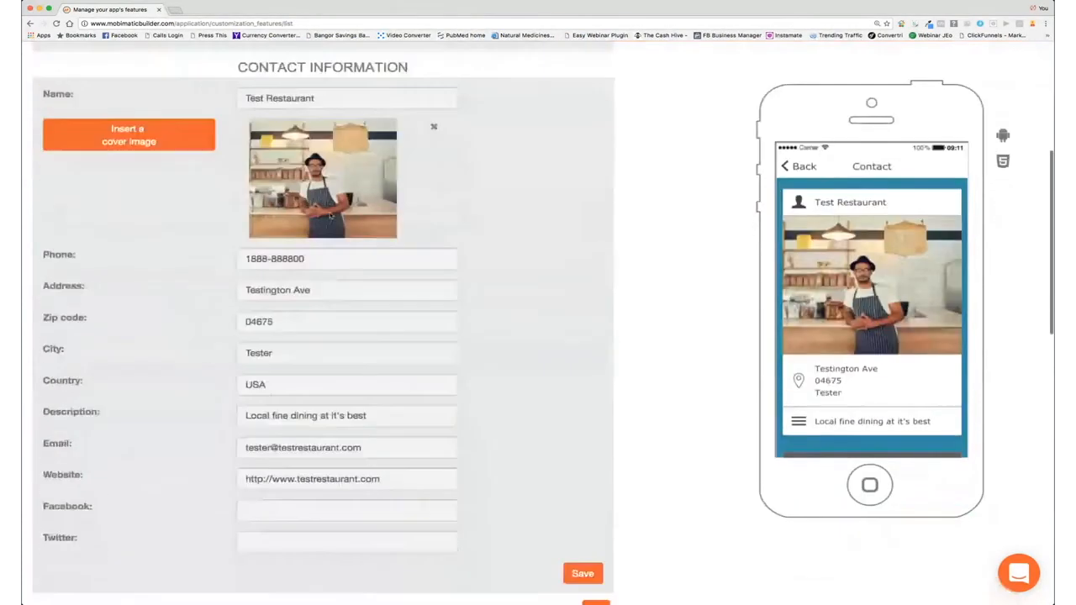
pyautogui.scroll(-1, 333, 215)
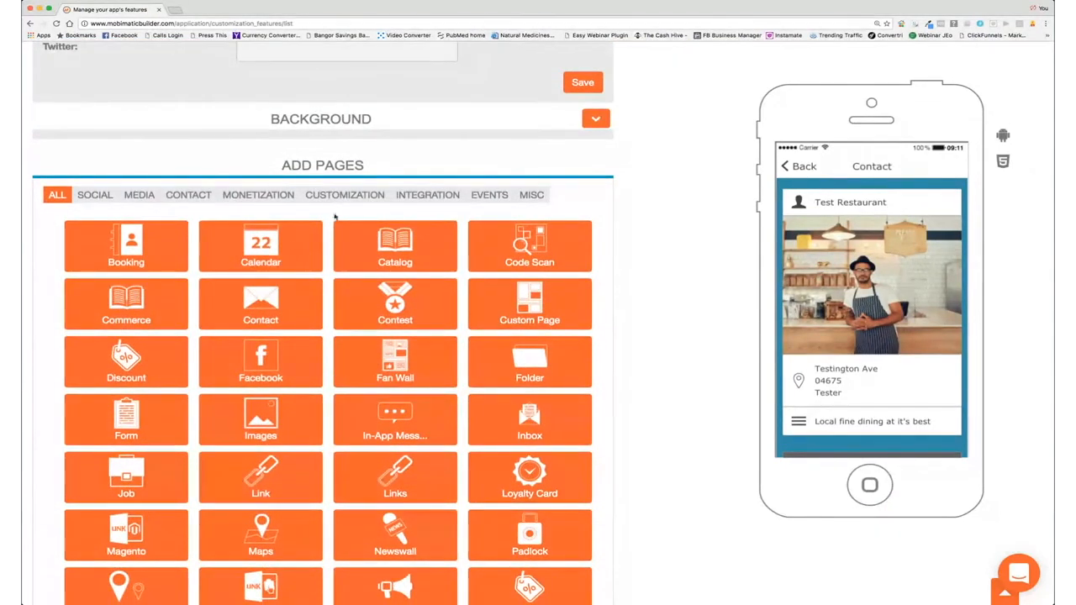
pyautogui.scroll(-5, 334, 217)
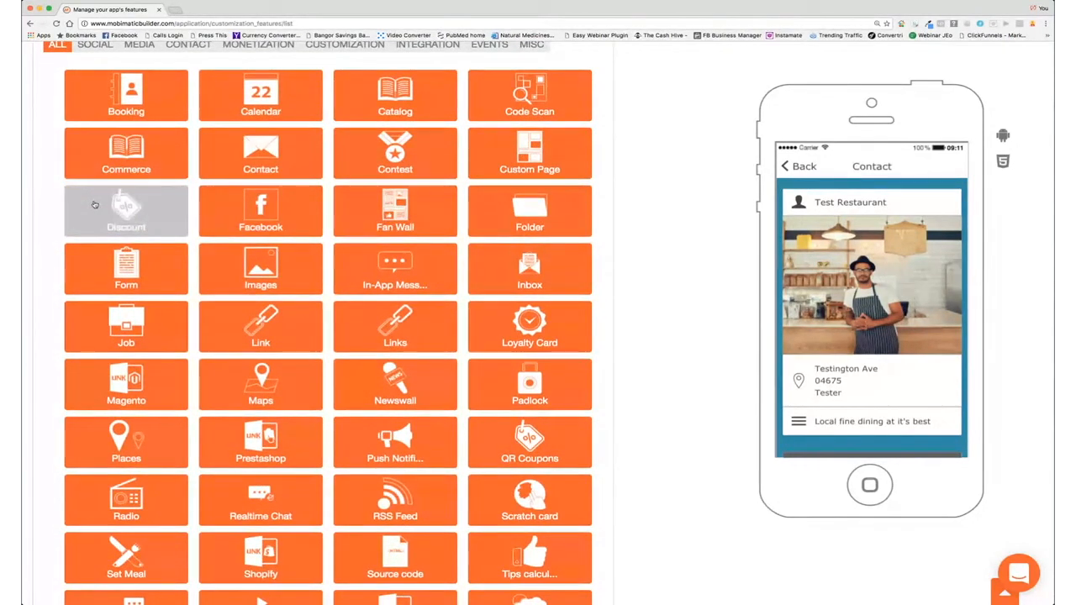
pyautogui.scroll(3, 98, 205)
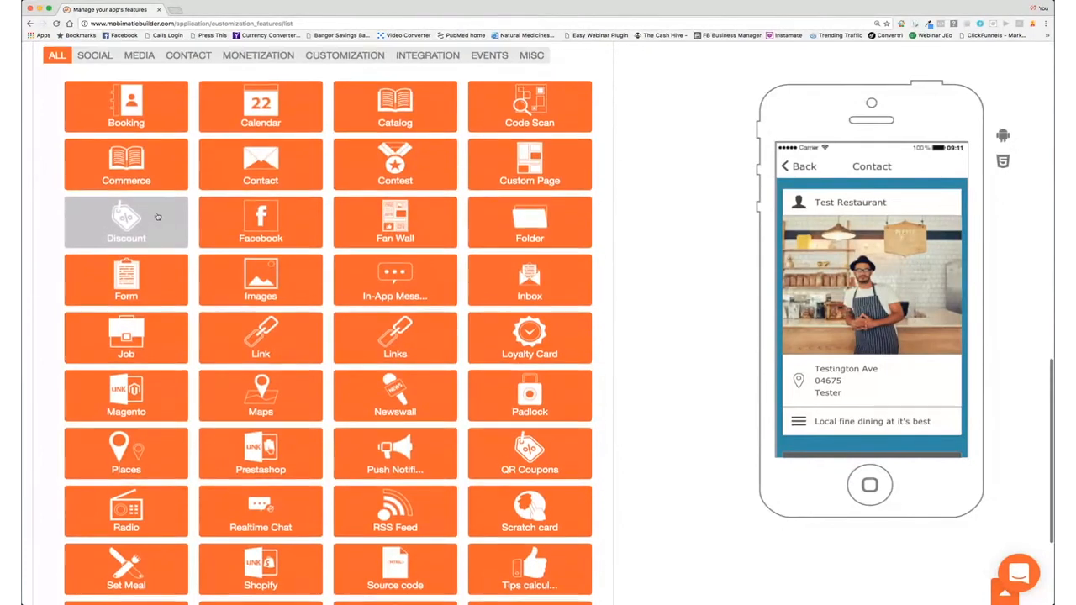
# Step: Add a Discount page and start a new discount with a steak photo cropped lower
pyautogui.click(128, 346)
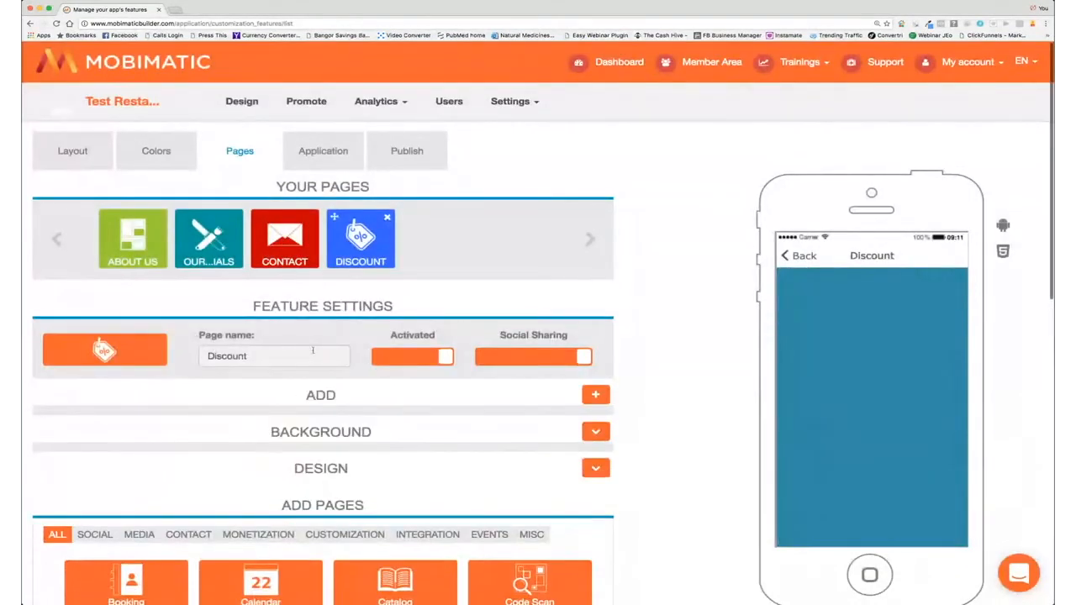
pyautogui.click(596, 394)
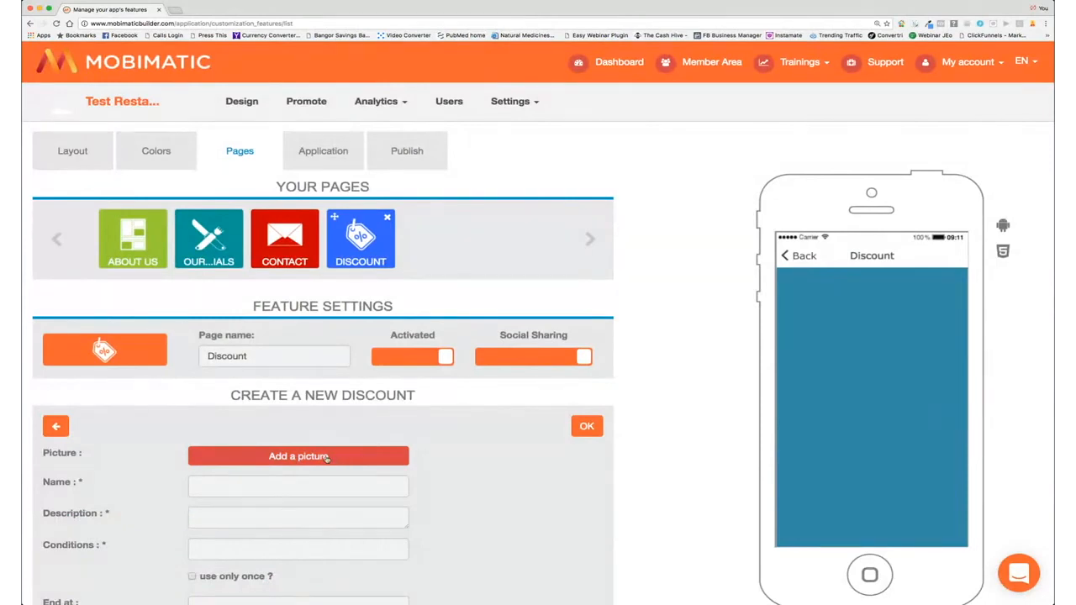
pyautogui.click(326, 458)
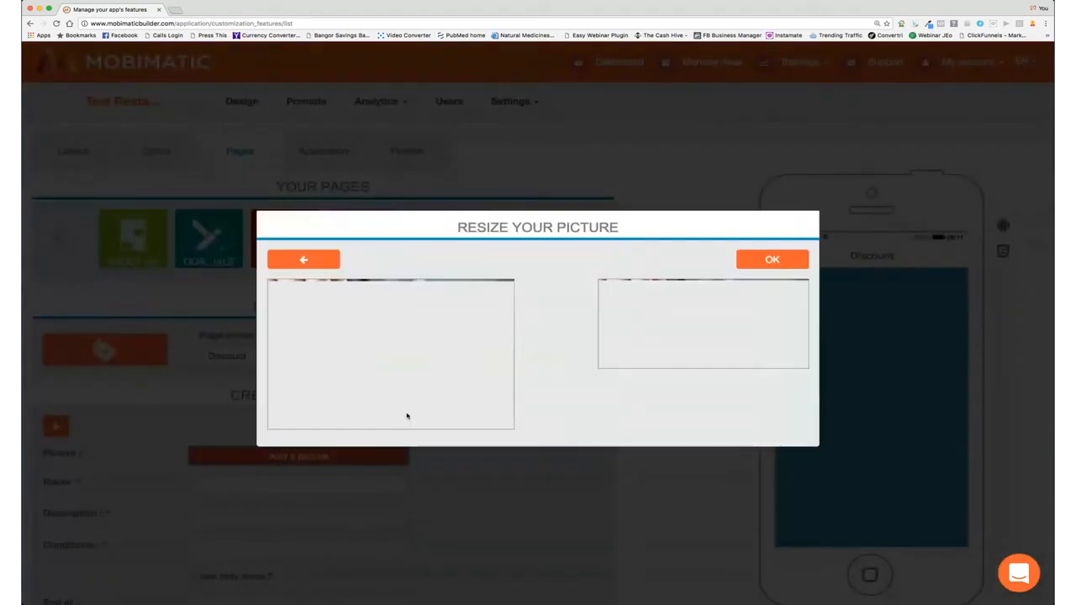
pyautogui.moveTo(400, 358); pyautogui.dragTo(400, 401)
pyautogui.click(772, 259)
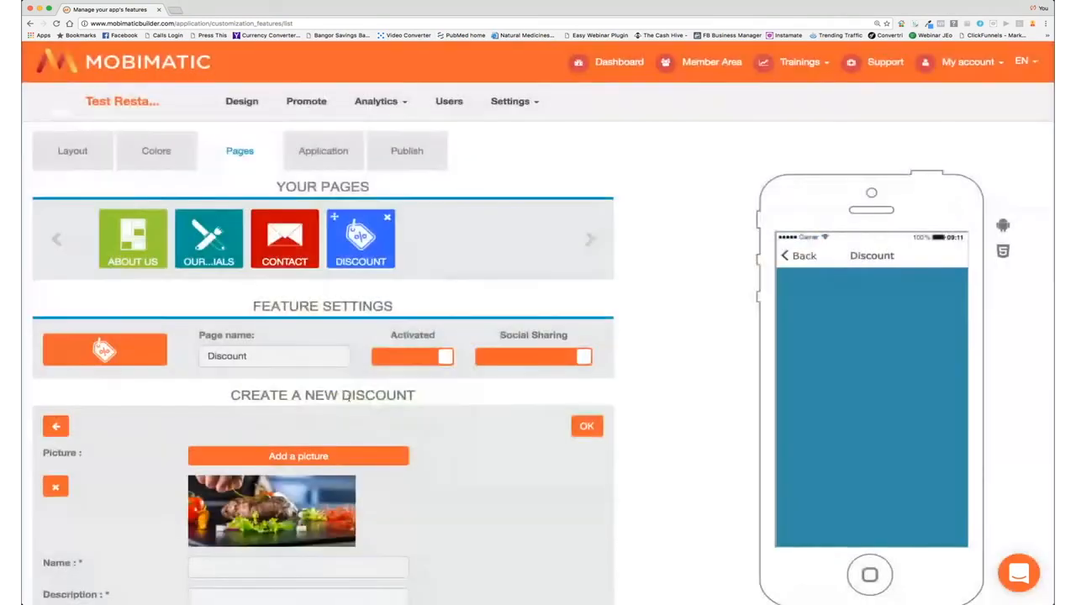
pyautogui.scroll(-3, 277, 503)
pyautogui.scroll(-1, 276, 503)
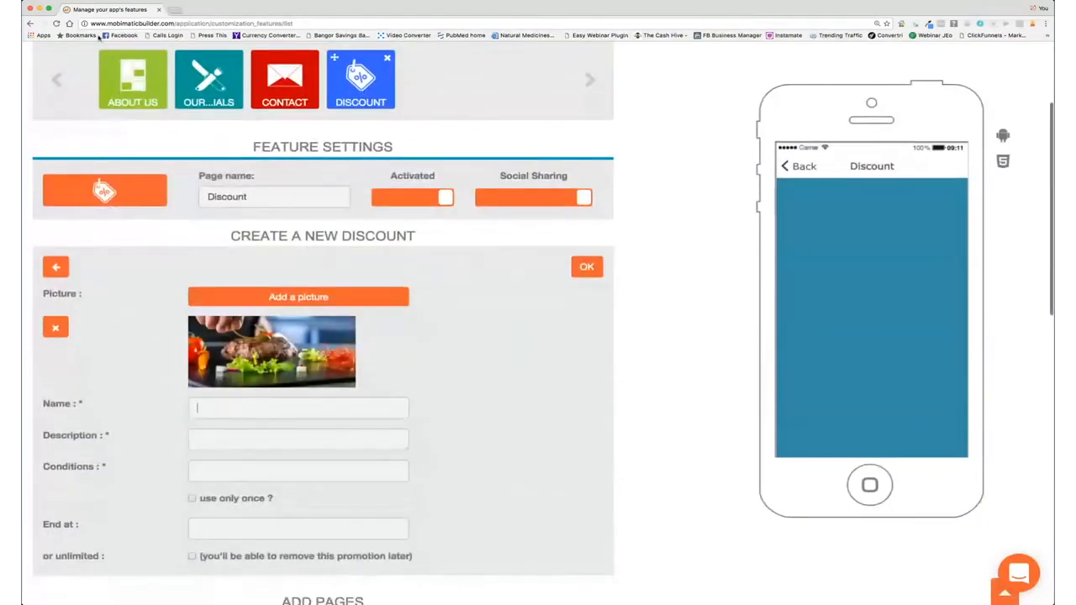
# Step: Name it Steak Dinner Offer, describe the free House Red with 2 steak entrees, condition 'Buy 2 Entrees'
pyautogui.write('Steak')
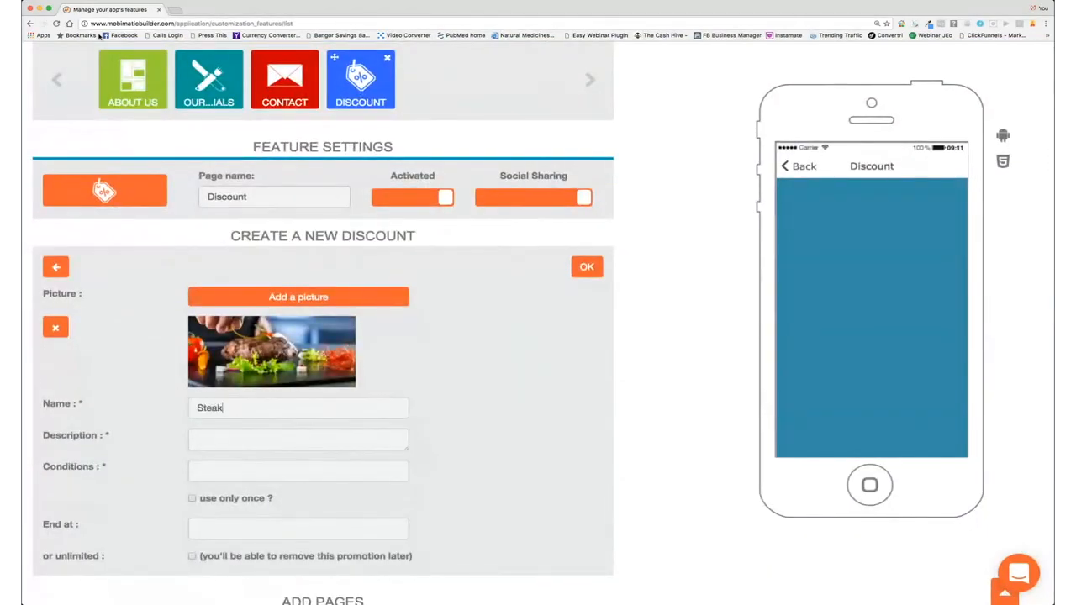
pyautogui.write(' Dinner Offer')
pyautogui.press('Tab')
pyautogui.write('Free Bo')
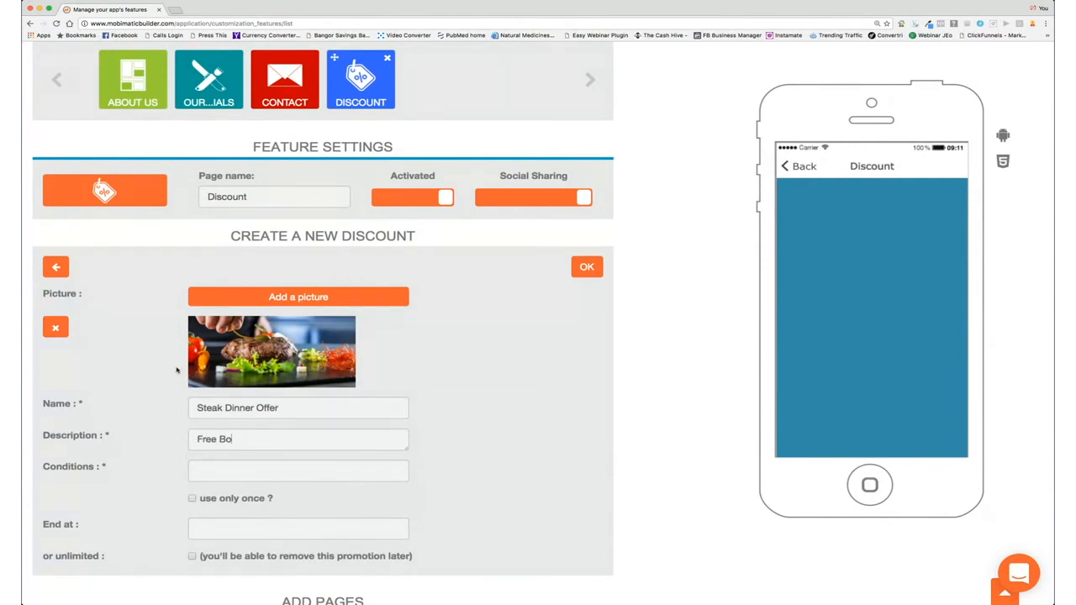
pyautogui.write('ttle of House Red with Every 2 Steak')
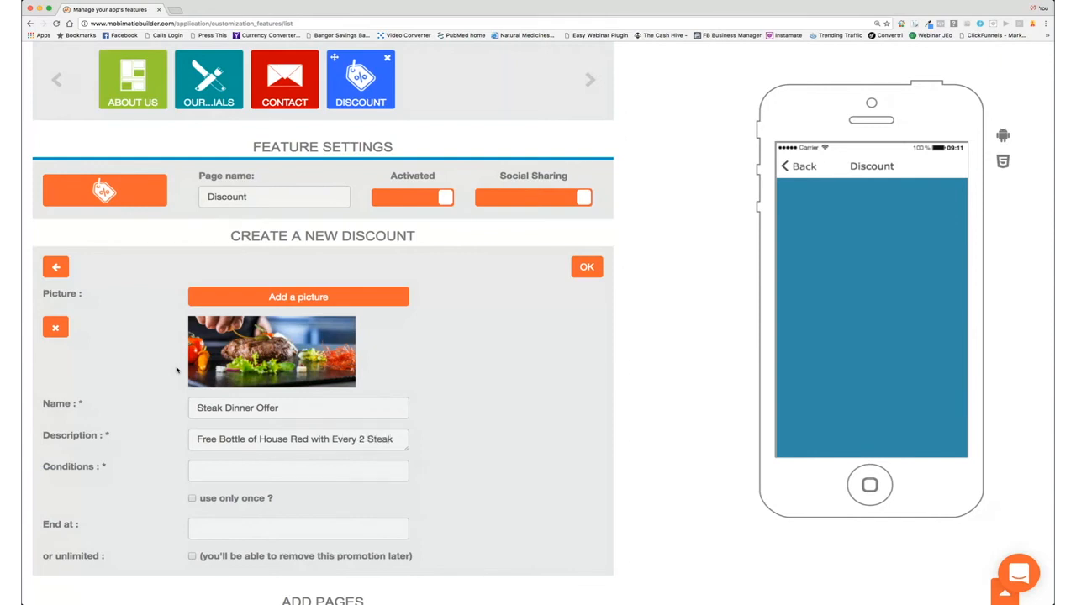
pyautogui.write(' Entrees')
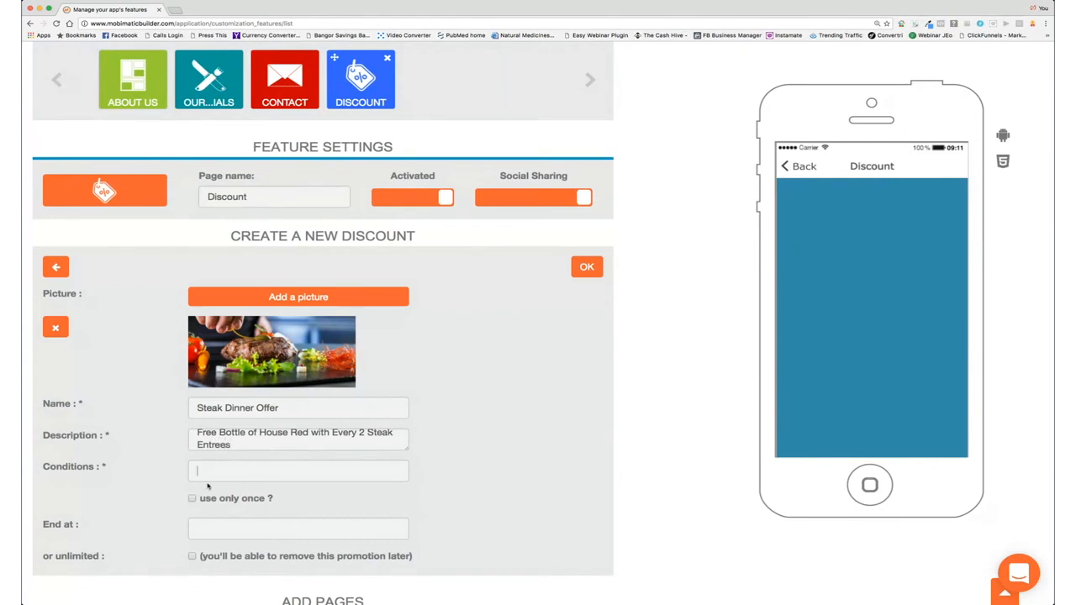
pyautogui.write('Buy')
pyautogui.write(' 2 St')
pyautogui.press('BackSpace')
pyautogui.press('BackSpace')
pyautogui.write('Sntrees')
pyautogui.press('BackSpace')
pyautogui.press('BackSpace')
pyautogui.press('BackSpace')
pyautogui.press('BackSpace')
pyautogui.press('BackSpace')
pyautogui.press('BackSpace')
pyautogui.press('BackSpace')
pyautogui.press('BackSpace')
pyautogui.write('Entrees')
pyautogui.scroll(-2, 211, 505)
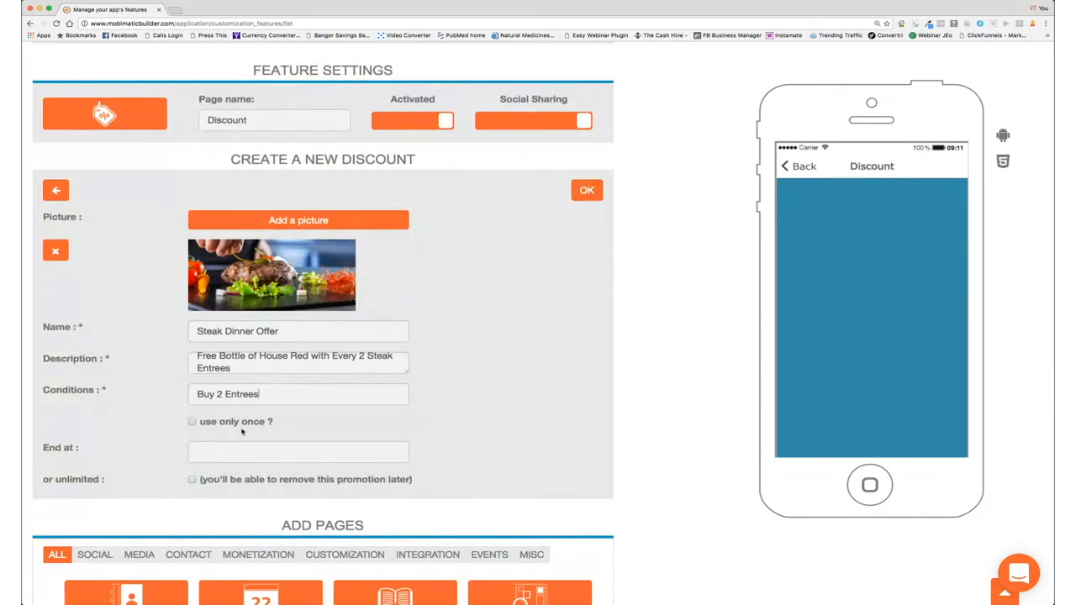
# Step: Set the discount's end date to 2016-11-30 and save it
pyautogui.click(586, 191)
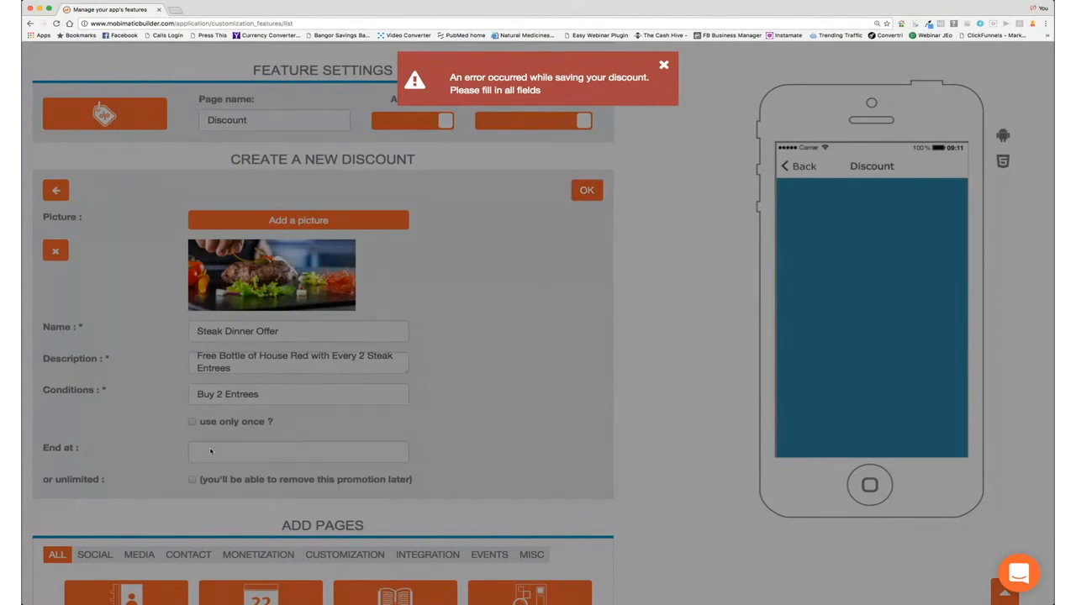
pyautogui.click(664, 64)
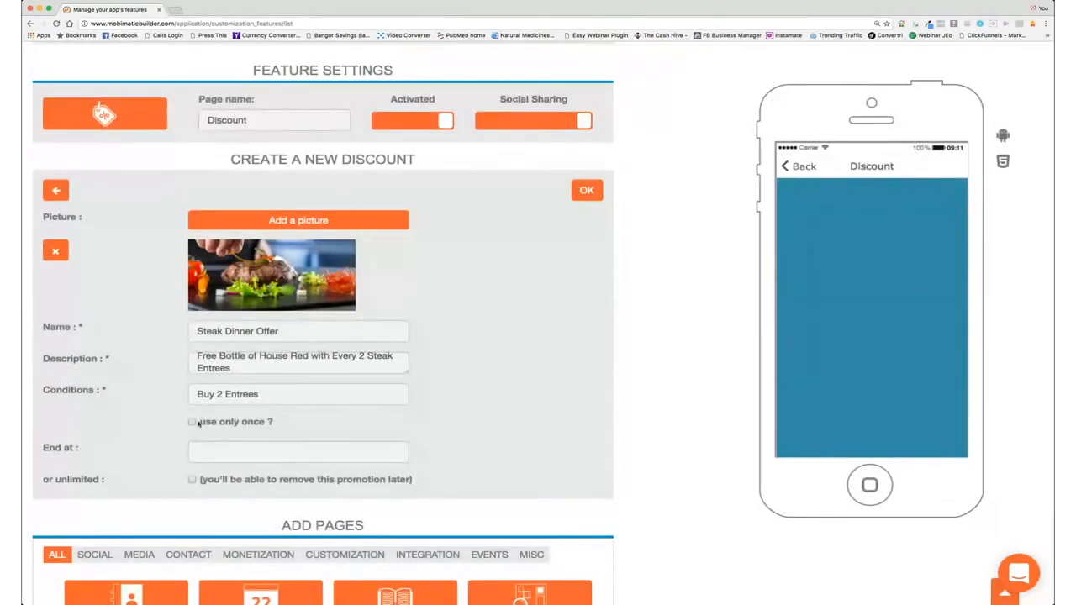
pyautogui.click(199, 451)
pyautogui.click(260, 590)
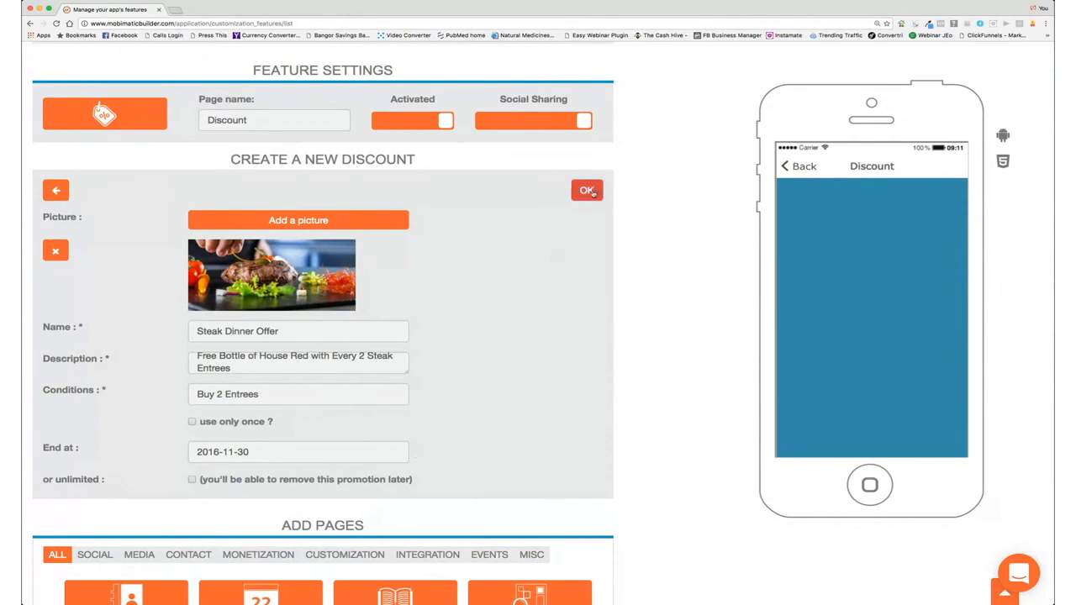
pyautogui.click(587, 191)
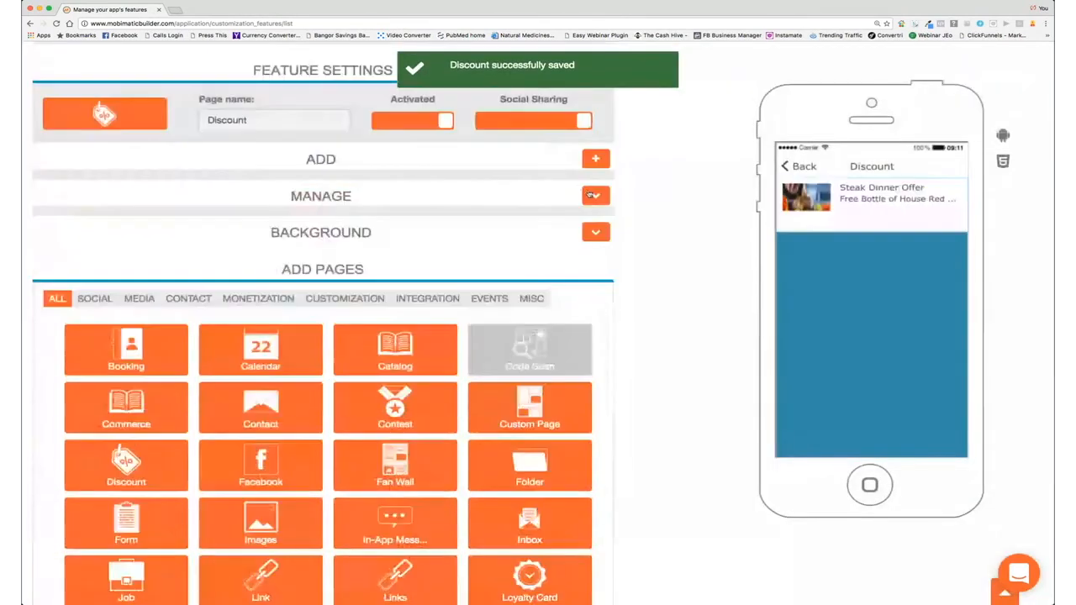
# Step: Open the Steak Dinner Offer in the phone preview to check its free House Red deal until 11/30/2016
pyautogui.click(818, 211)
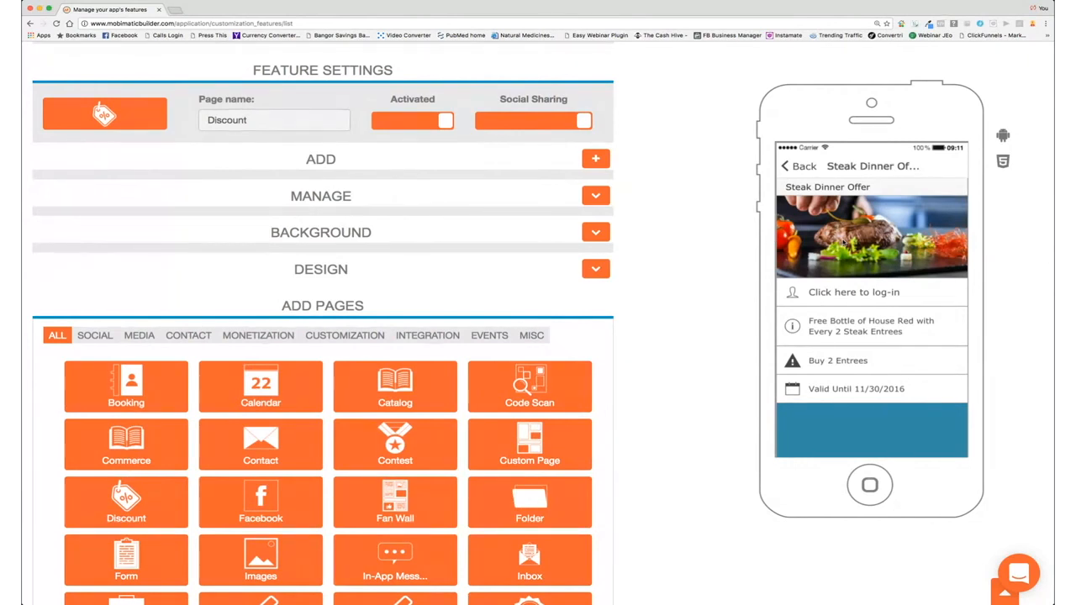
pyautogui.scroll(5, 642, 132)
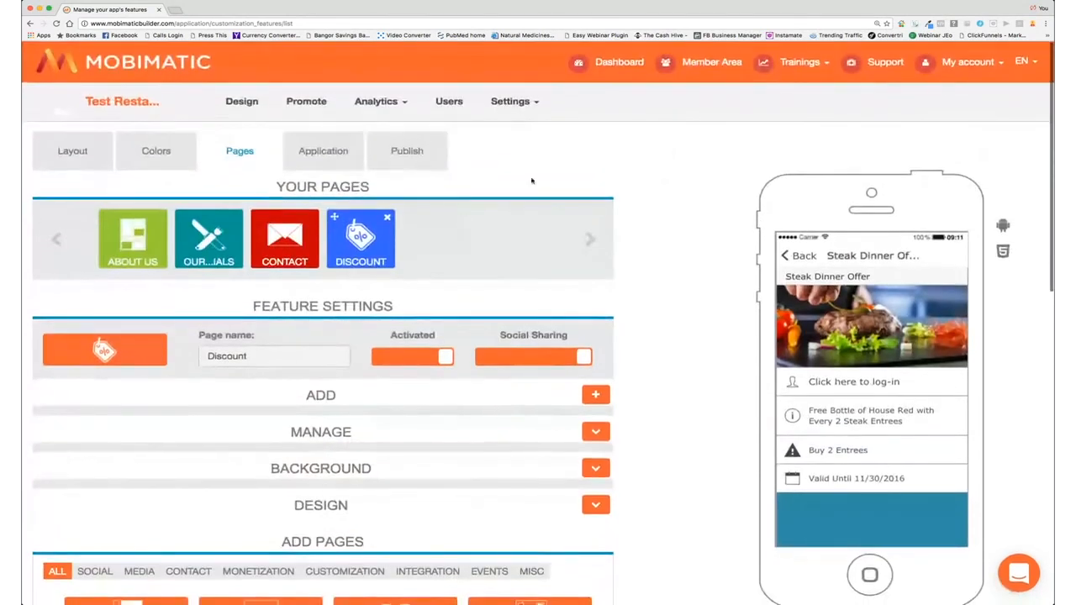
pyautogui.scroll(-5, 542, 179)
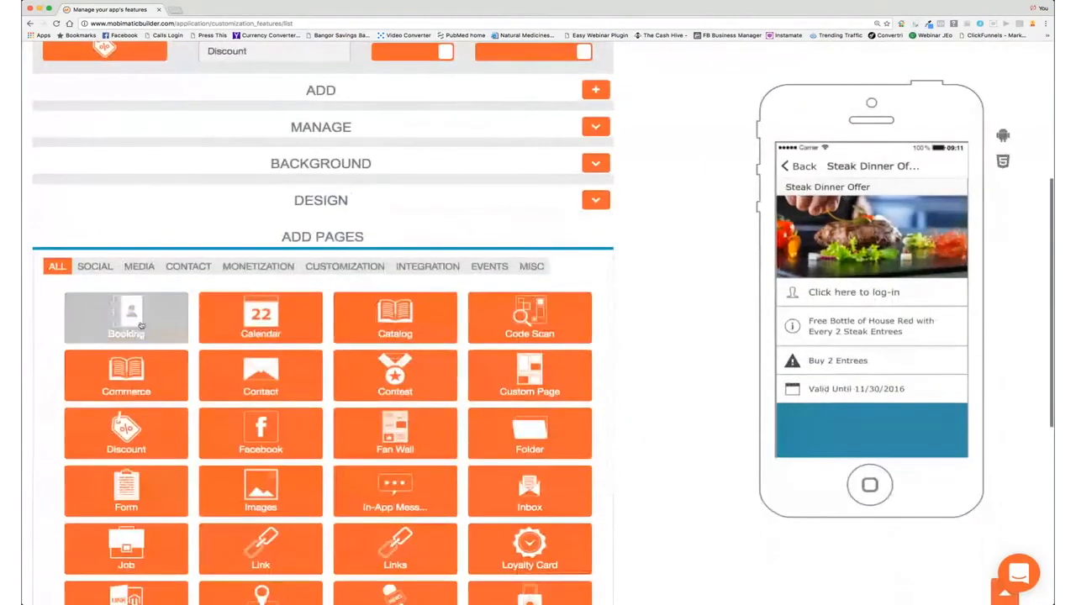
# Step: Add a Booking page to the app
pyautogui.click(134, 320)
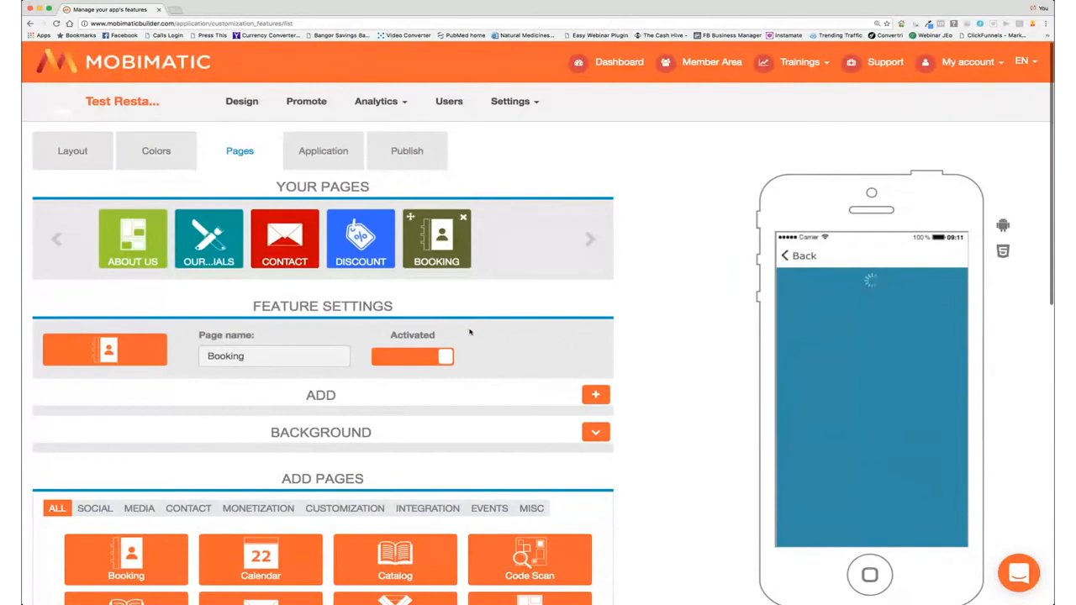
pyautogui.scroll(-5, 470, 332)
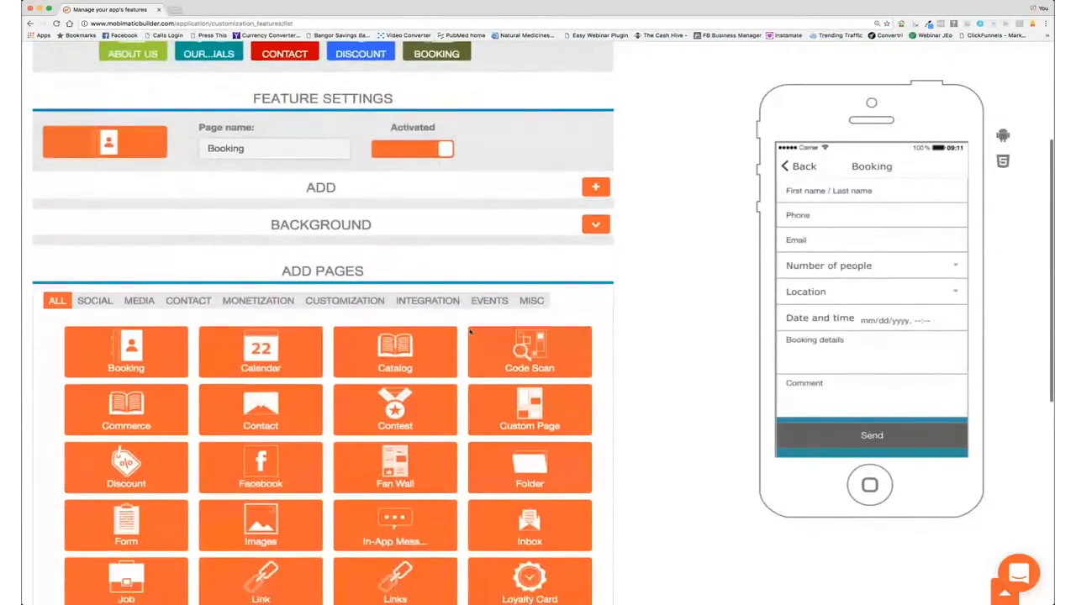
pyautogui.scroll(-5, 470, 333)
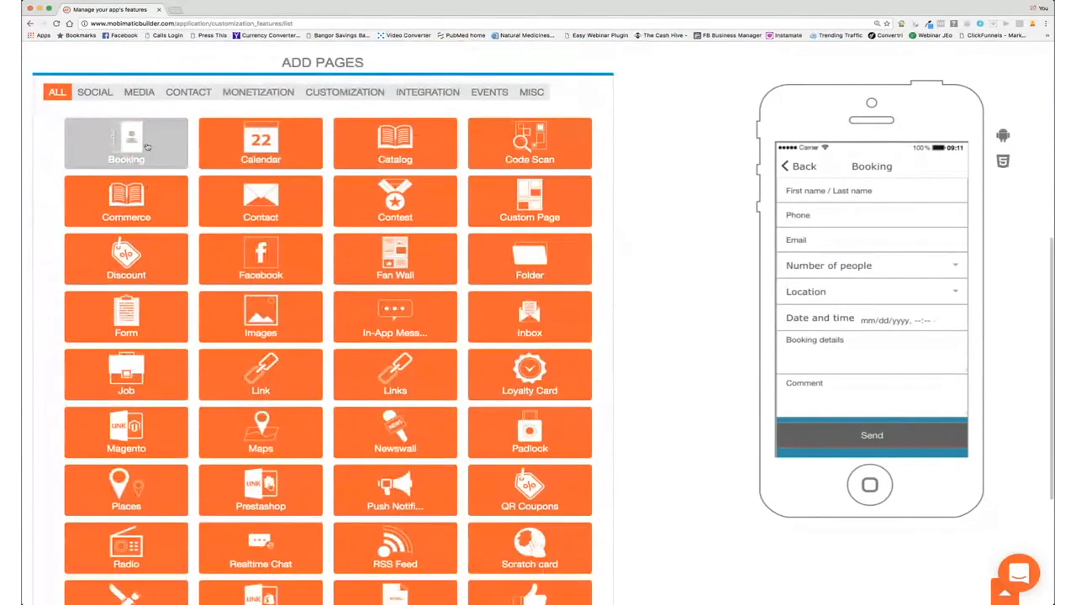
pyautogui.scroll(10, 529, 143)
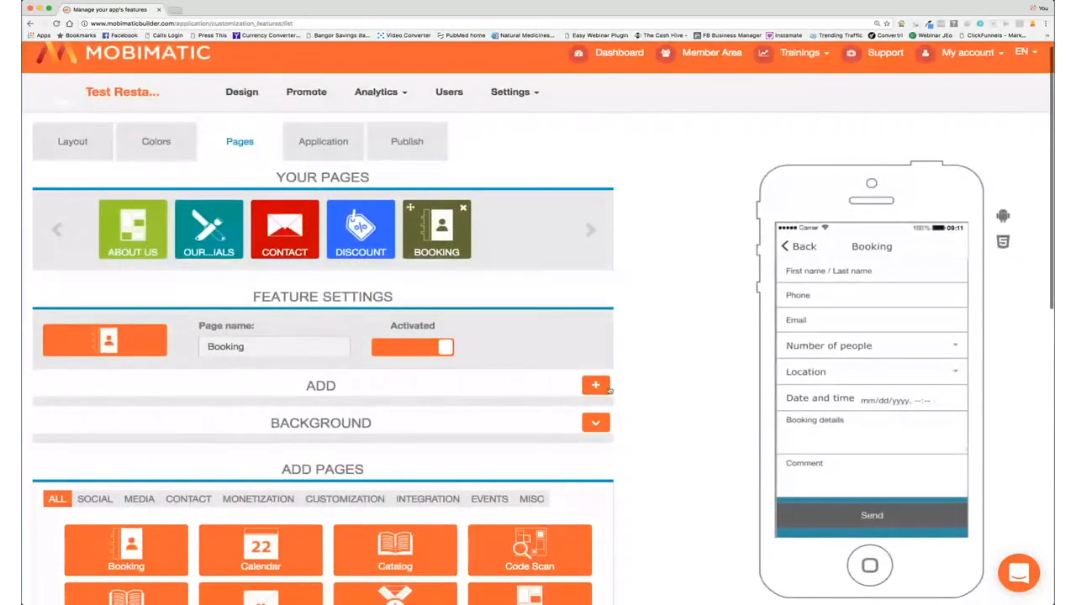
# Step: Add a booking location named Our Restaurant with the restaurant's contact e-mail and save it
pyautogui.click(597, 386)
pyautogui.click(130, 460)
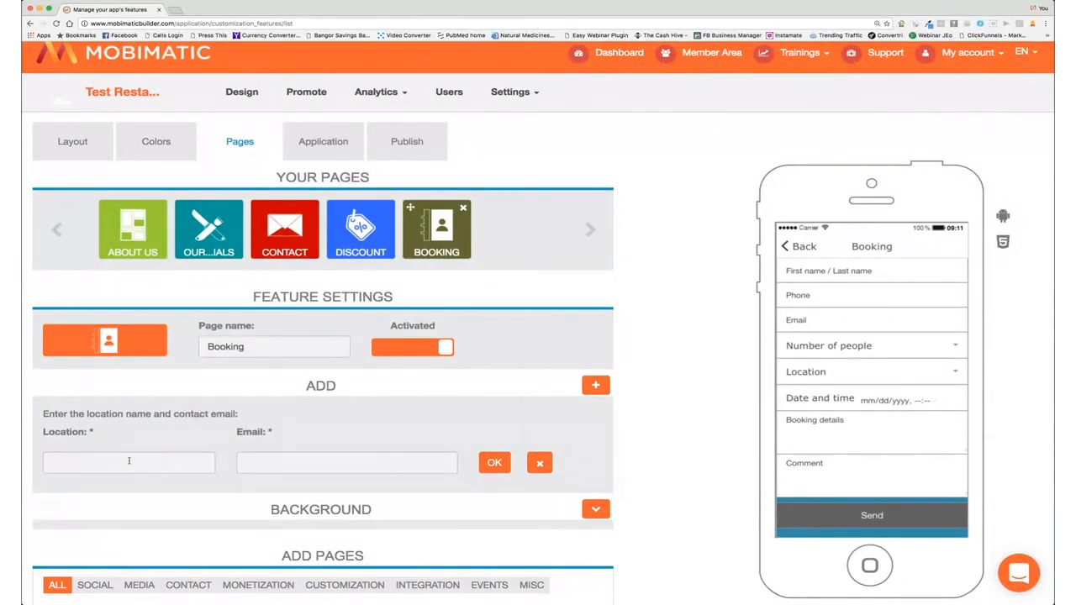
pyautogui.write('Our Rest')
pyautogui.write('aurant')
pyautogui.write('est')
pyautogui.click(253, 498)
pyautogui.click(362, 470)
pyautogui.write('.com')
pyautogui.click(494, 463)
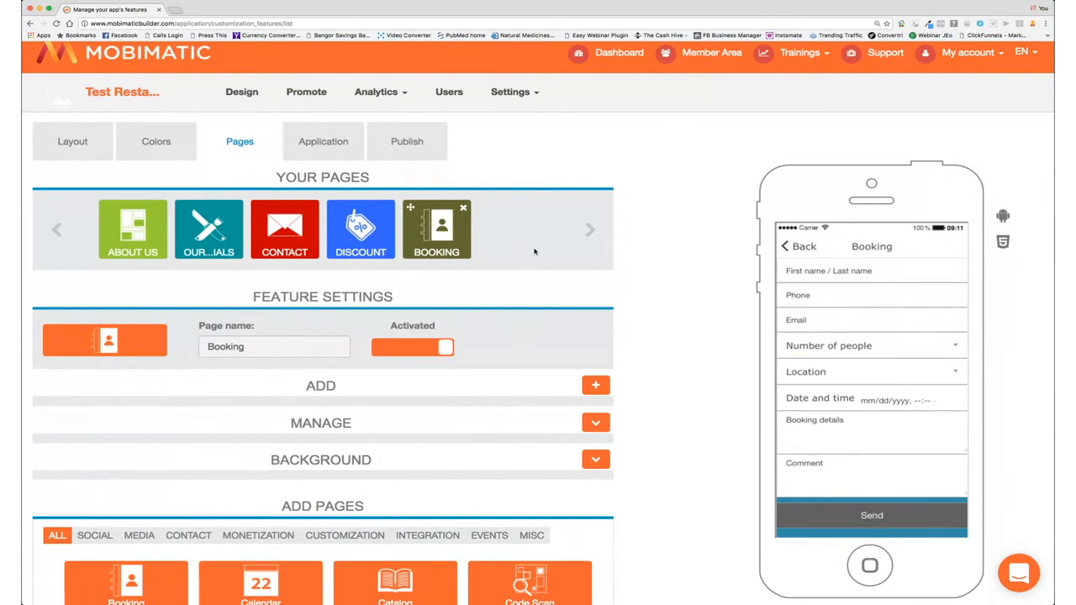
pyautogui.scroll(-7, 462, 223)
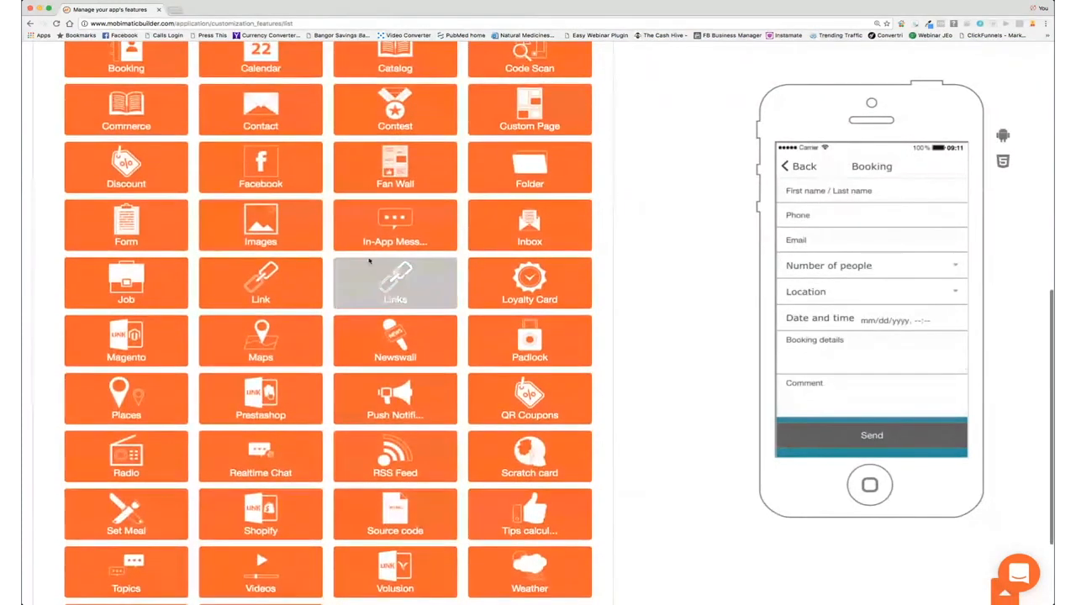
# Step: Add a Places page and start a new place labelled Our Restaurant
pyautogui.click(129, 397)
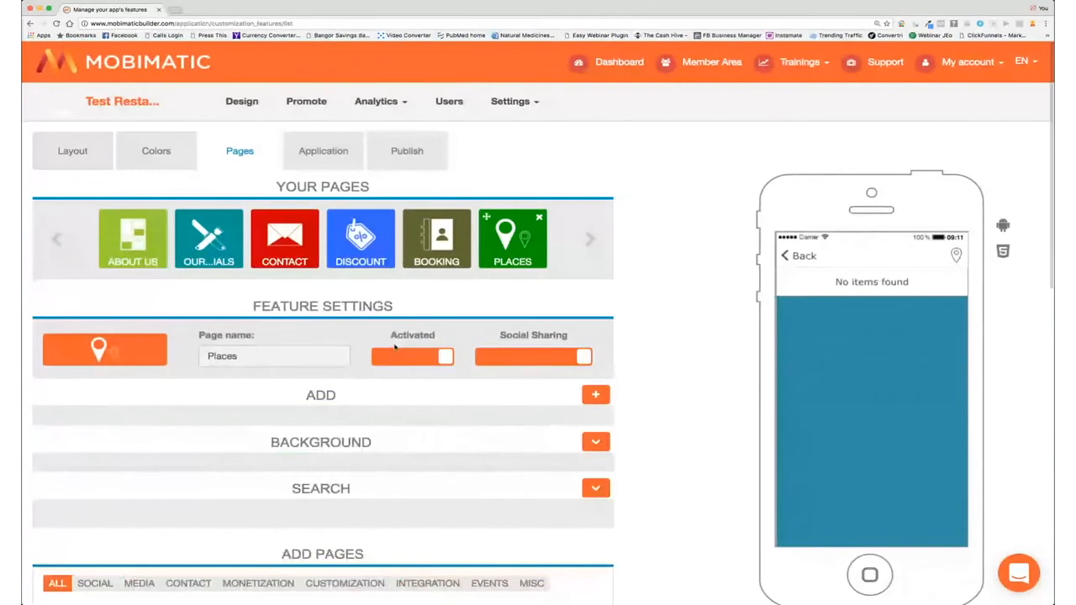
pyautogui.click(596, 394)
pyautogui.scroll(-7, 595, 397)
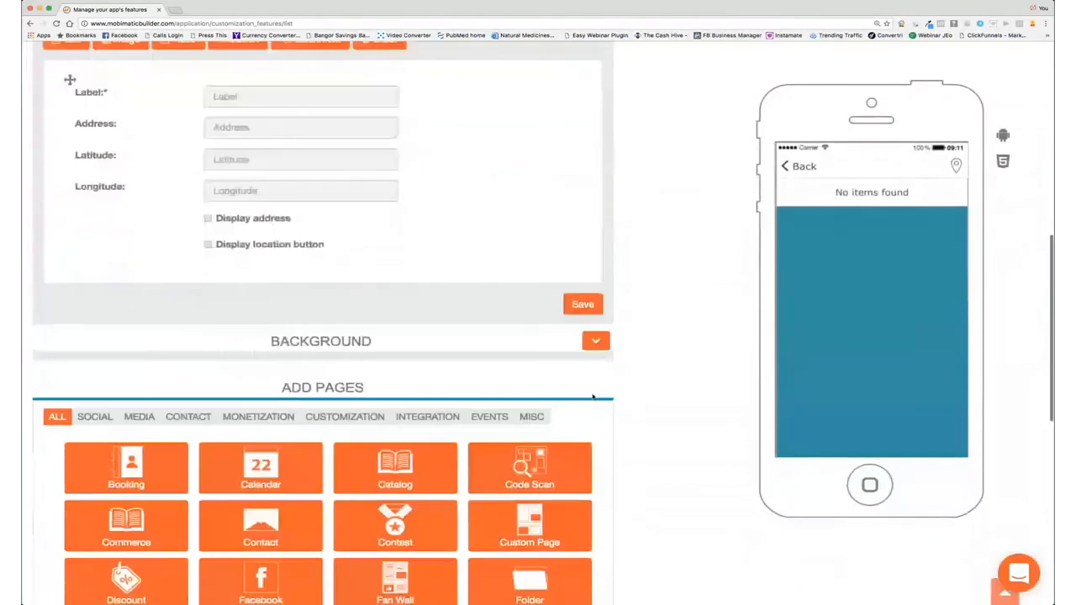
pyautogui.scroll(2, 313, 252)
pyautogui.scroll(1, 320, 256)
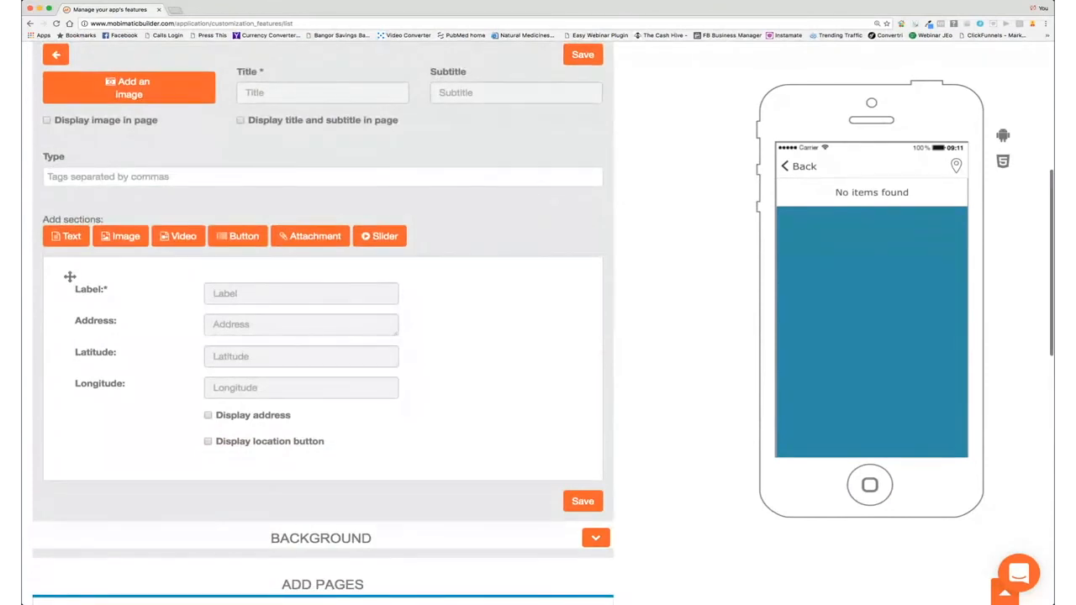
pyautogui.write('Our R')
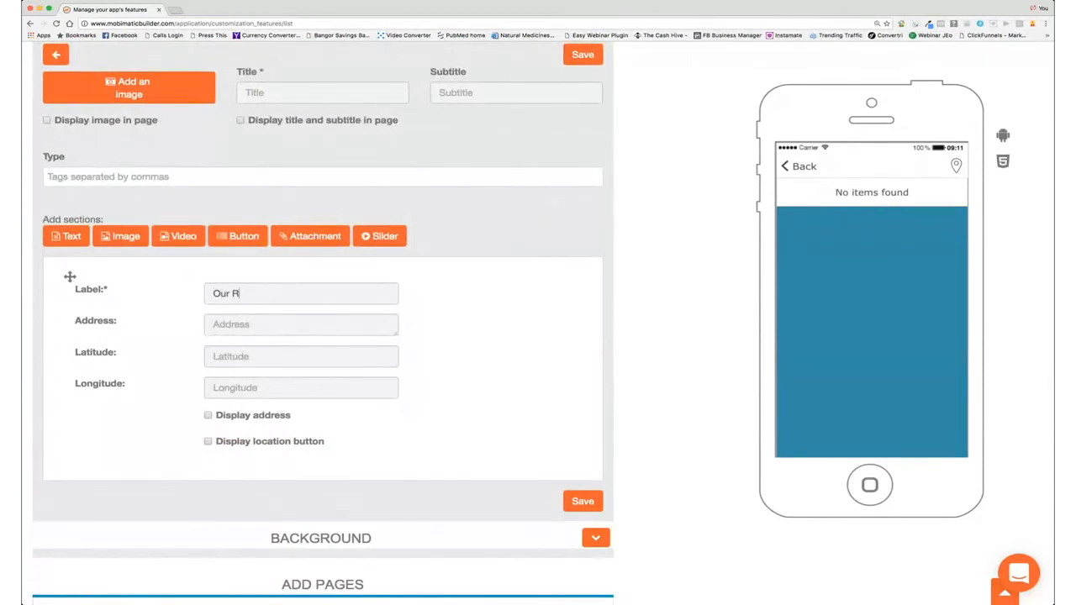
pyautogui.write('estaruant')
pyautogui.press('BackSpace')
pyautogui.press('BackSpace')
pyautogui.press('BackSpace')
pyautogui.press('BackSpace')
pyautogui.press('BackSpace')
pyautogui.write('urant')
# Step: Enter the restaurant's street address and tick both the show-address and location-button options
pyautogui.click(233, 328)
pyautogui.write('Testertown Ave')
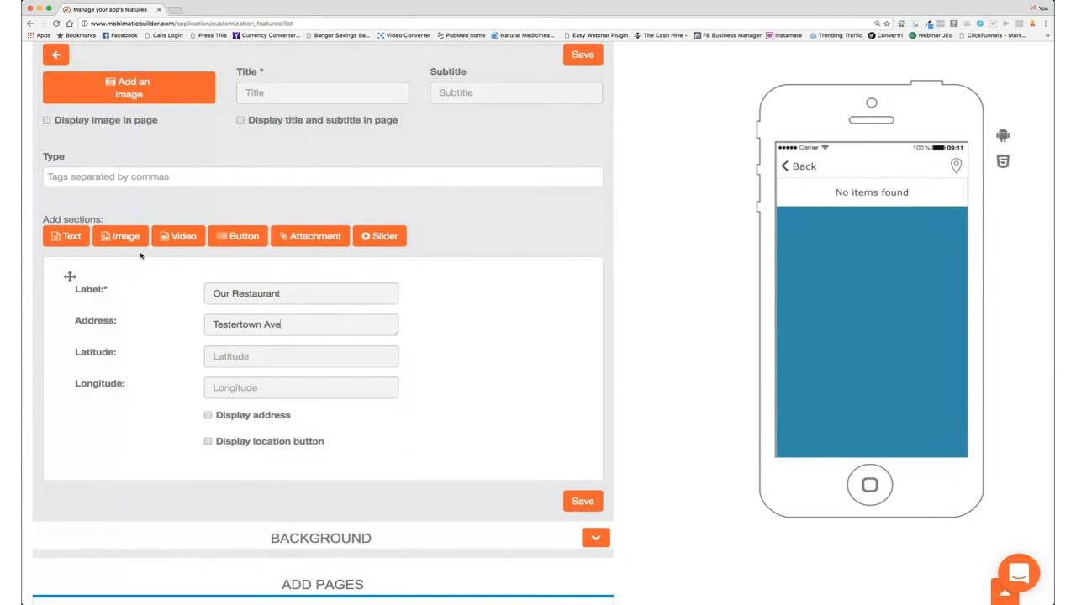
pyautogui.write('.')
pyautogui.write(' TEsting tone')
pyautogui.press('BackSpace')
pyautogui.click(208, 415)
pyautogui.click(207, 441)
# Step: Upload and crop a café photo for the place, then try saving it
pyautogui.click(686, 224)
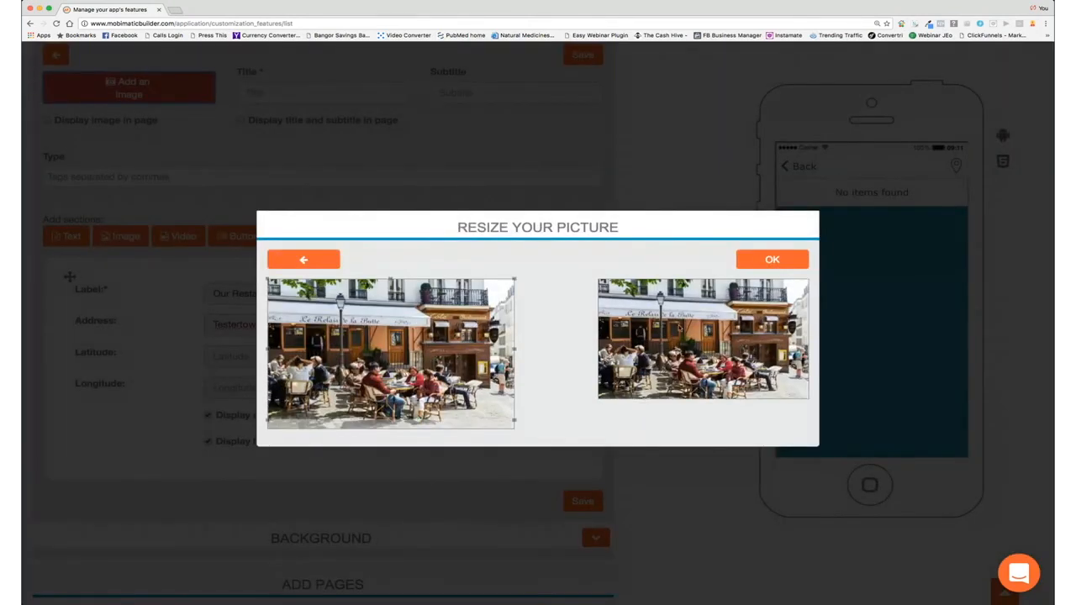
pyautogui.click(744, 266)
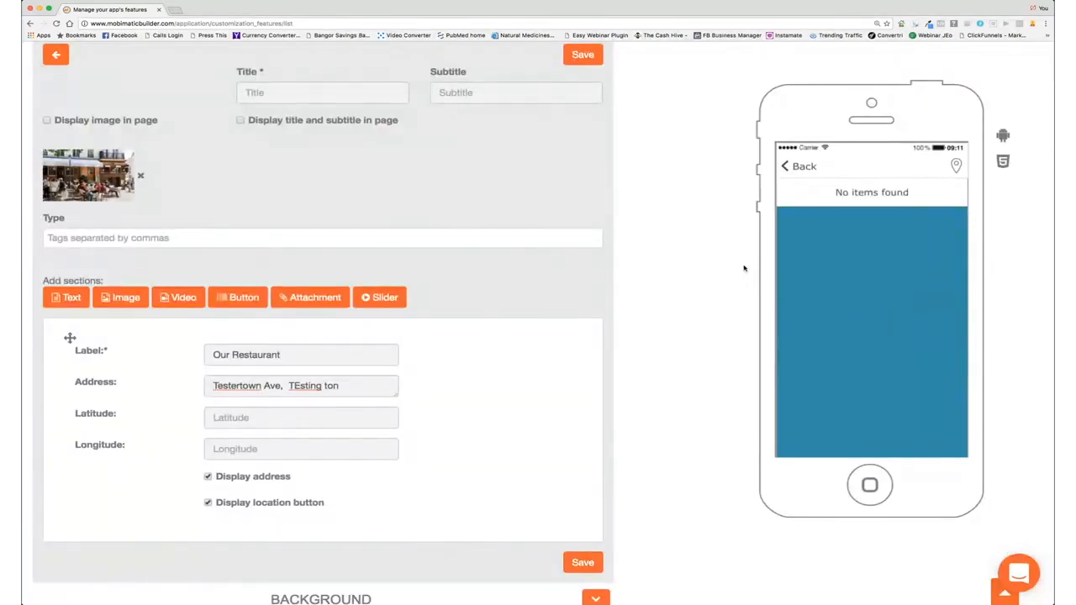
pyautogui.click(584, 56)
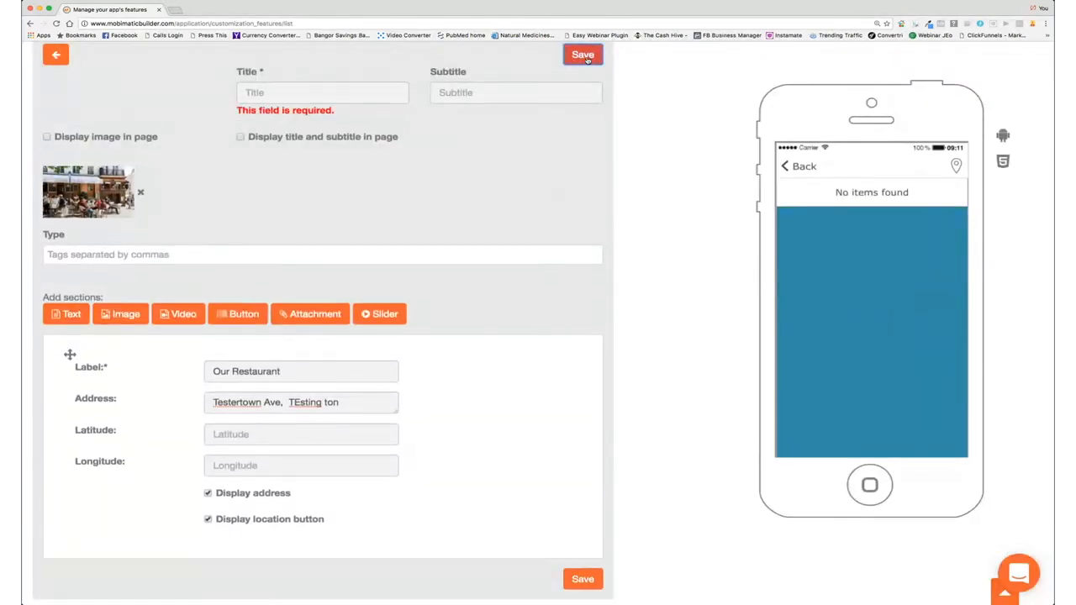
pyautogui.scroll(5, 525, 155)
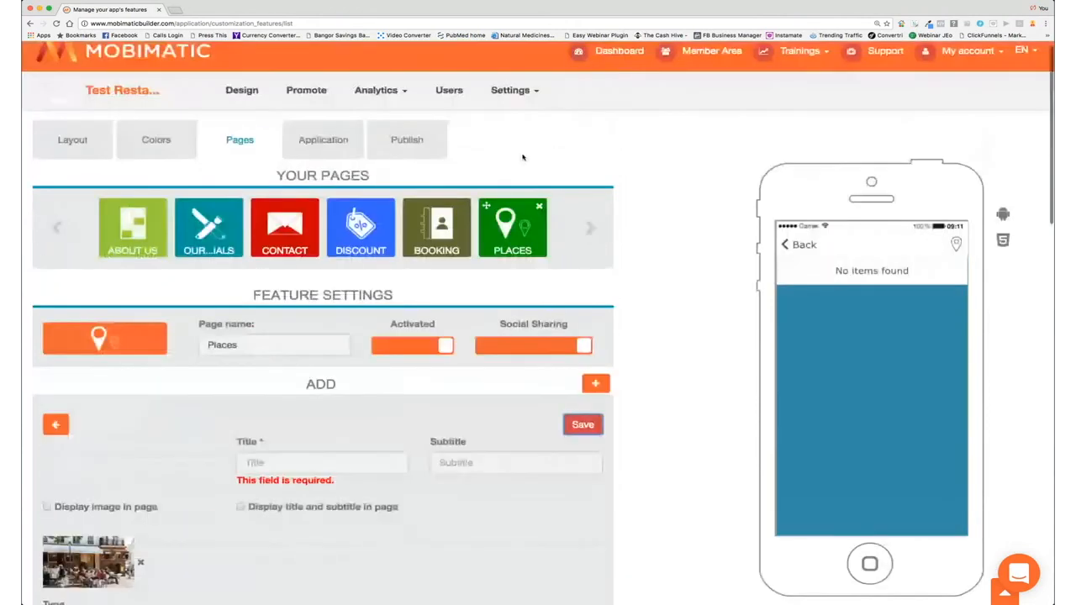
# Step: Give the place the title Our Restaurant and subtitle Enjoy, then save it
pyautogui.scroll(-2, 522, 157)
pyautogui.scroll(-3, 523, 157)
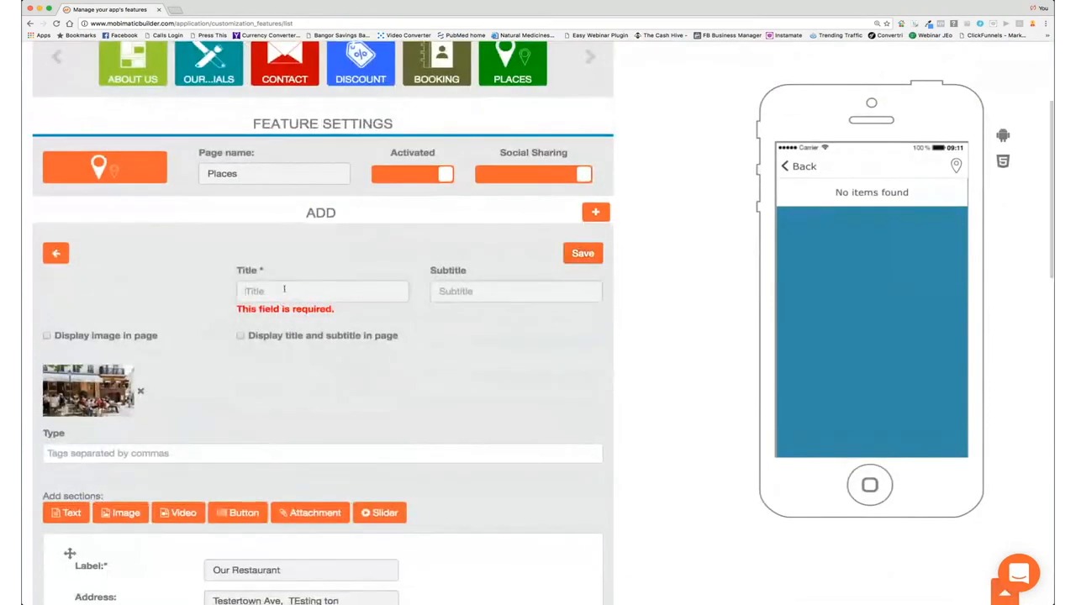
pyautogui.write('Our Resta')
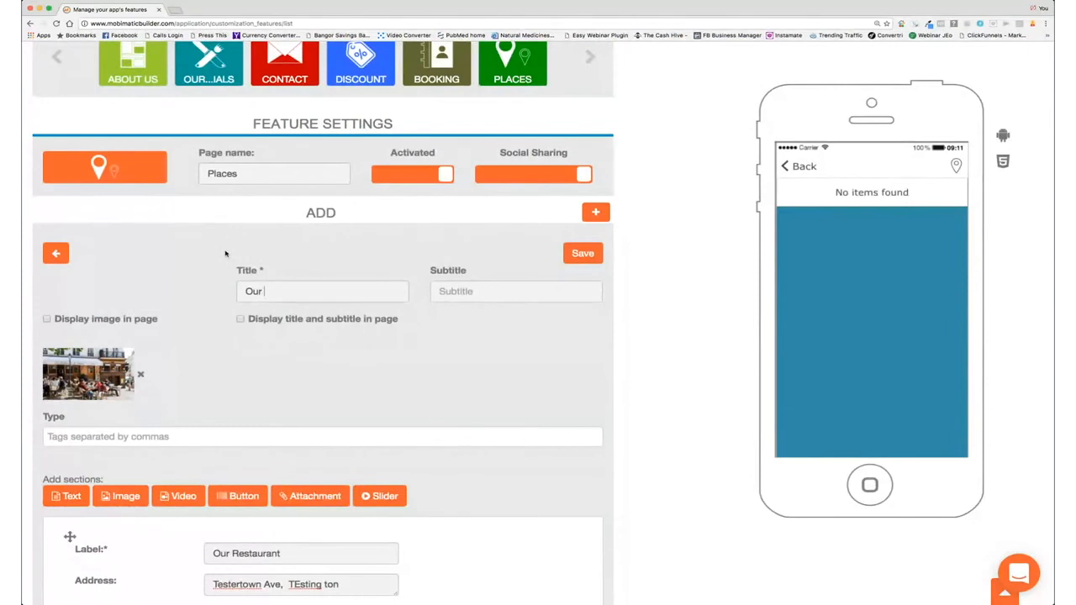
pyautogui.write('urant')
pyautogui.click(461, 283)
pyautogui.write('Enjoy')
pyautogui.click(600, 253)
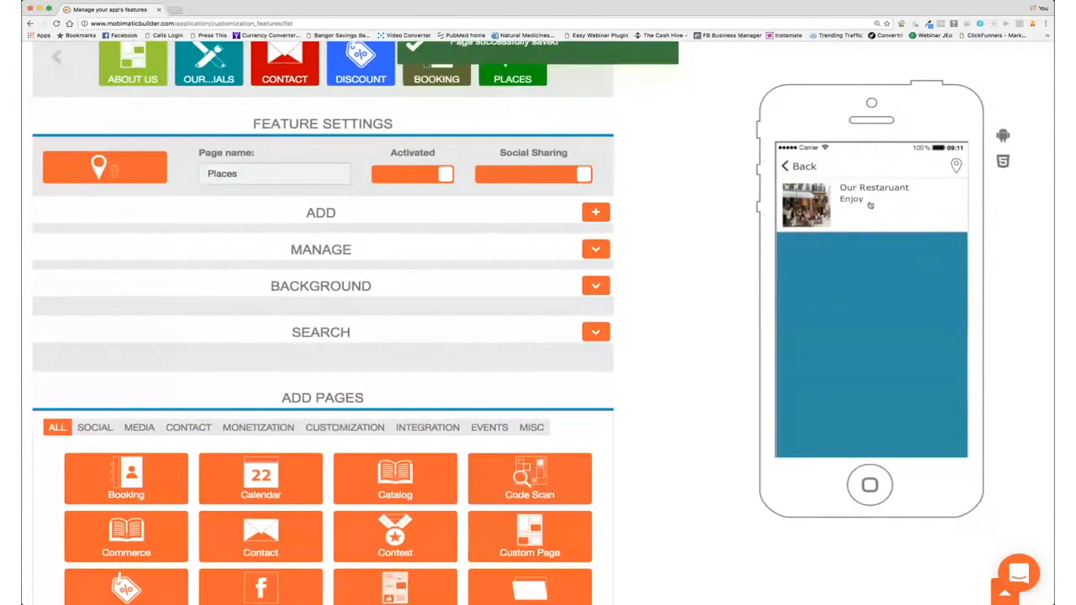
# Step: Preview the Our Restaurant place details in the phone preview
pyautogui.click(845, 204)
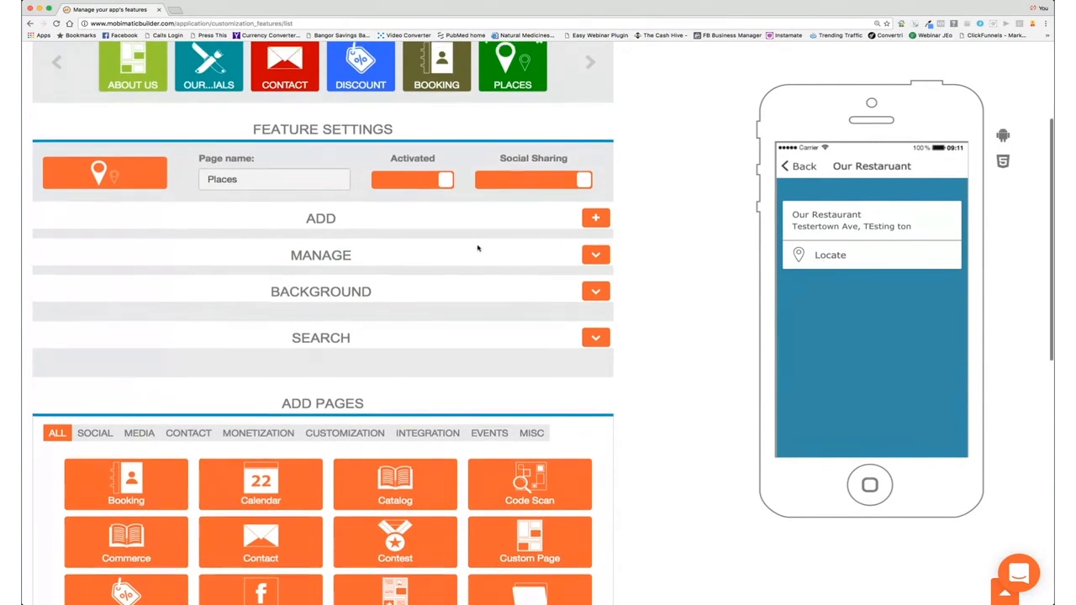
pyautogui.scroll(-3, 476, 249)
pyautogui.scroll(-3, 477, 249)
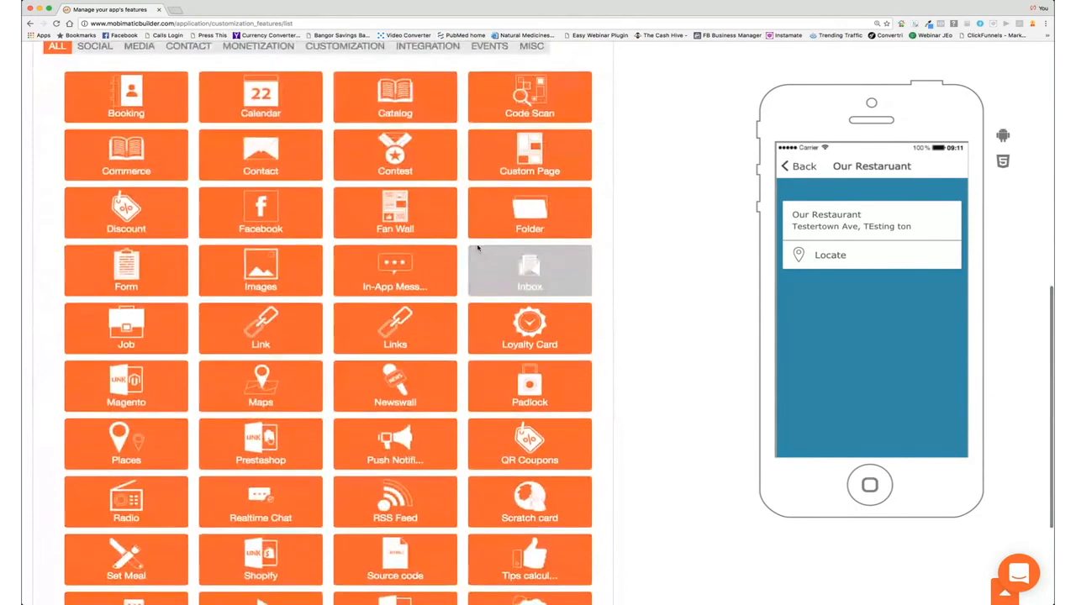
pyautogui.scroll(-3, 370, 391)
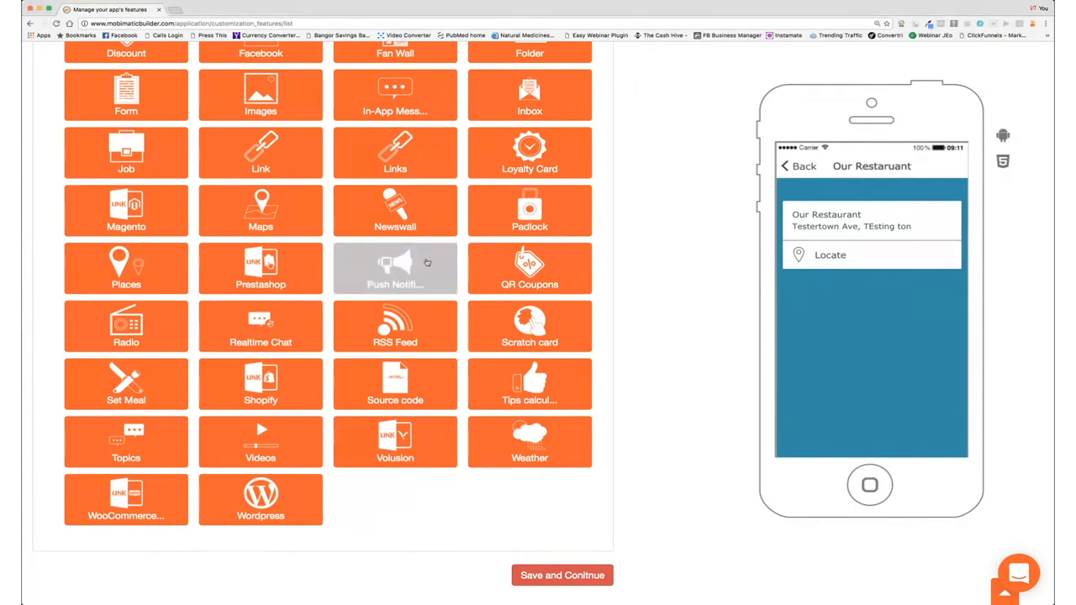
# Step: Add a Push Notifications page and rename it Your Message
pyautogui.click(397, 266)
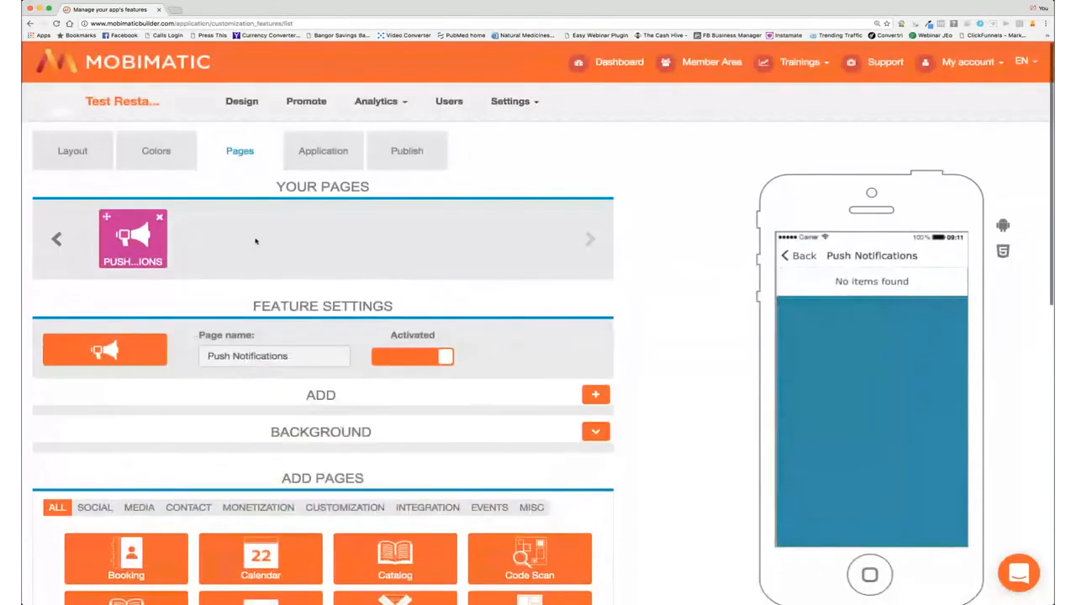
pyautogui.click(56, 239)
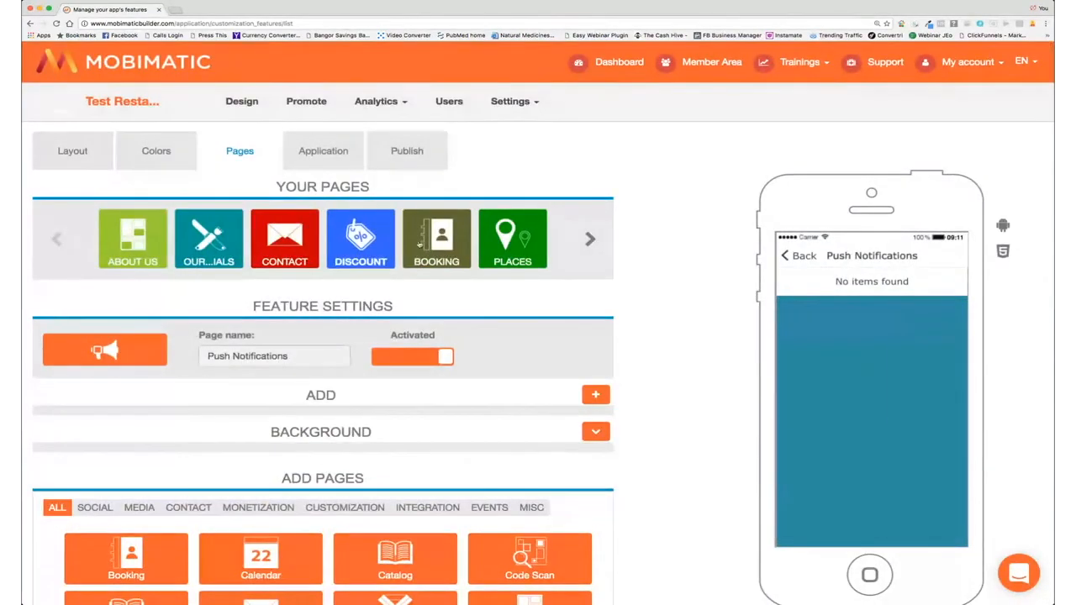
pyautogui.click(591, 240)
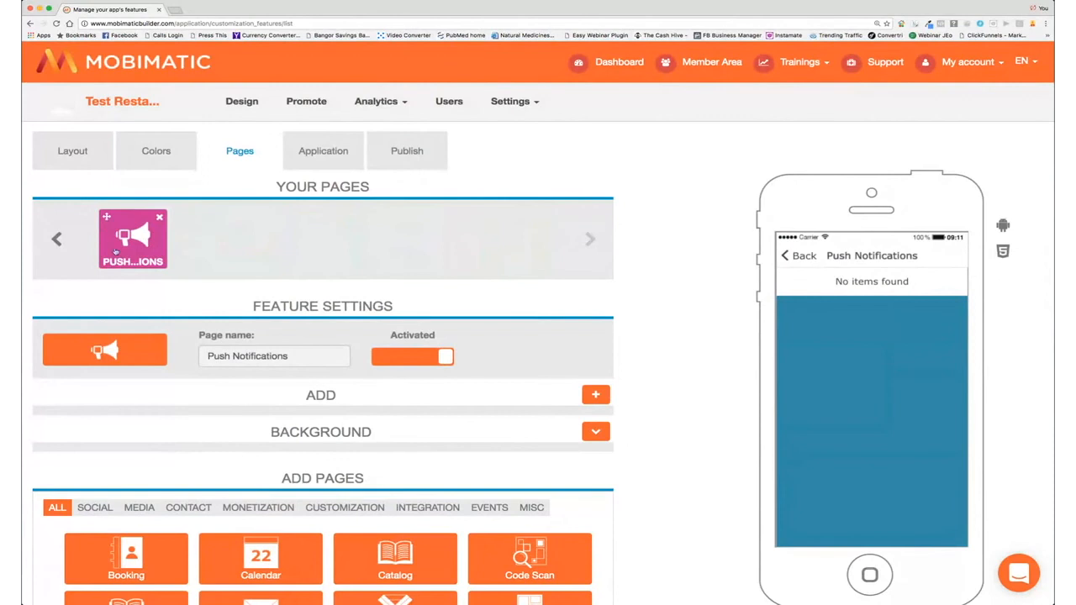
pyautogui.moveTo(290, 355); pyautogui.dragTo(151, 348)
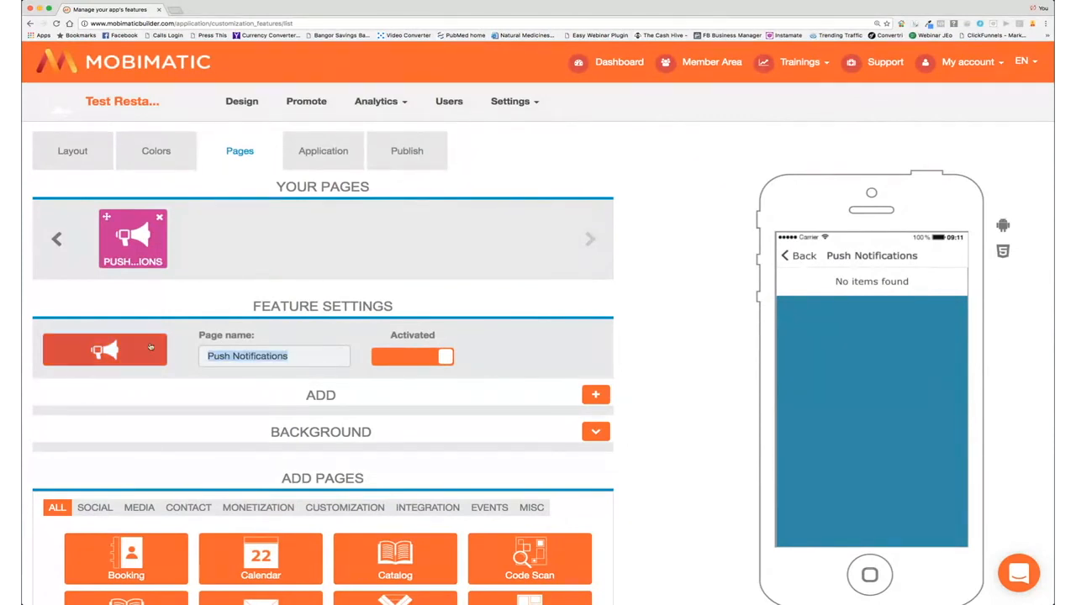
pyautogui.write('Your')
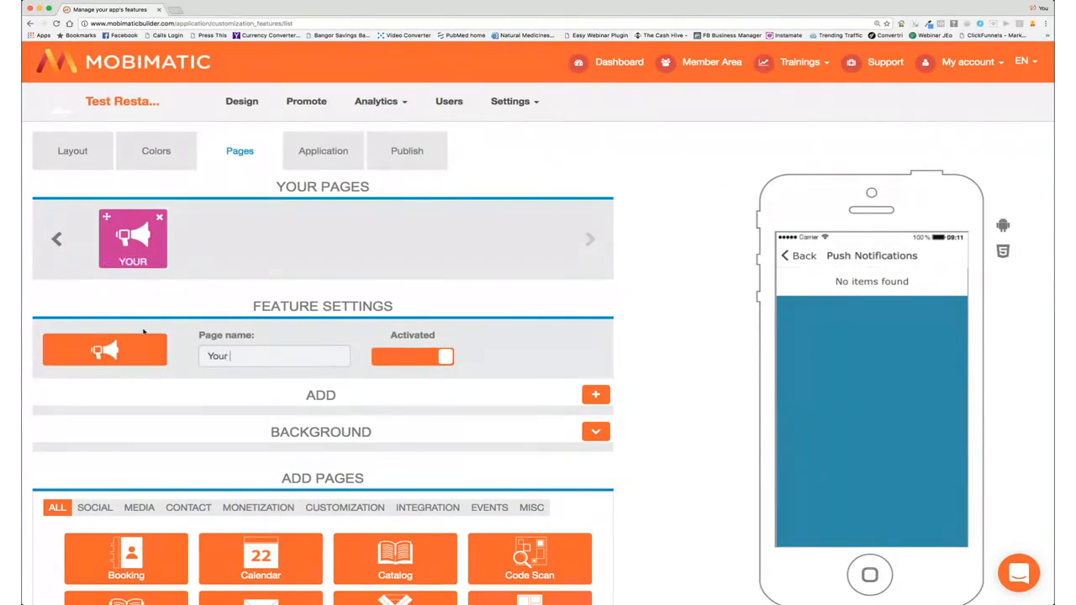
pyautogui.write(' Message')
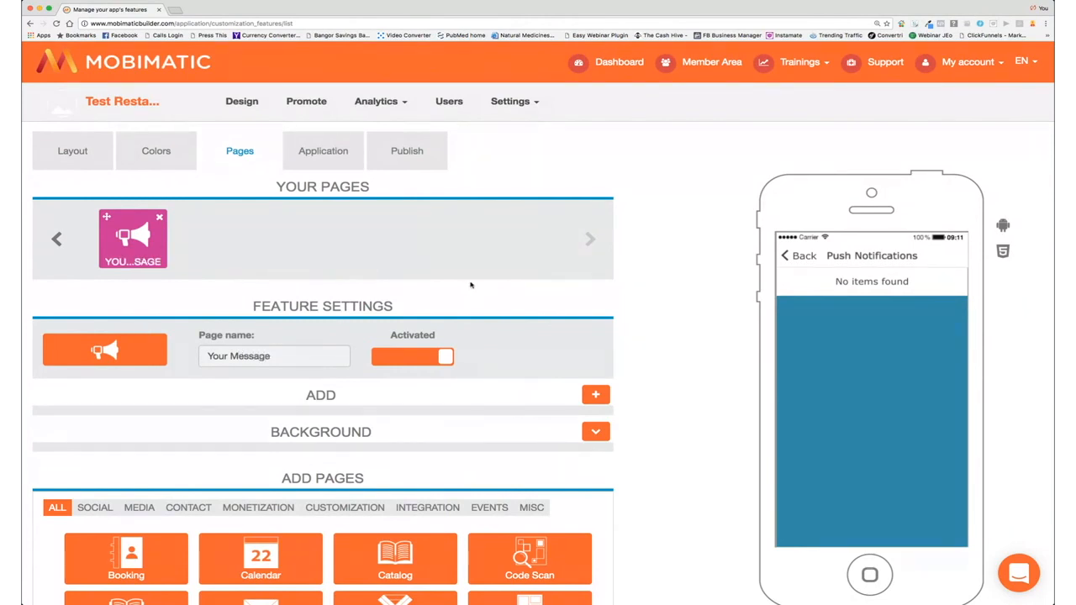
# Step: Open an empty form for composing a new push message
pyautogui.click(598, 395)
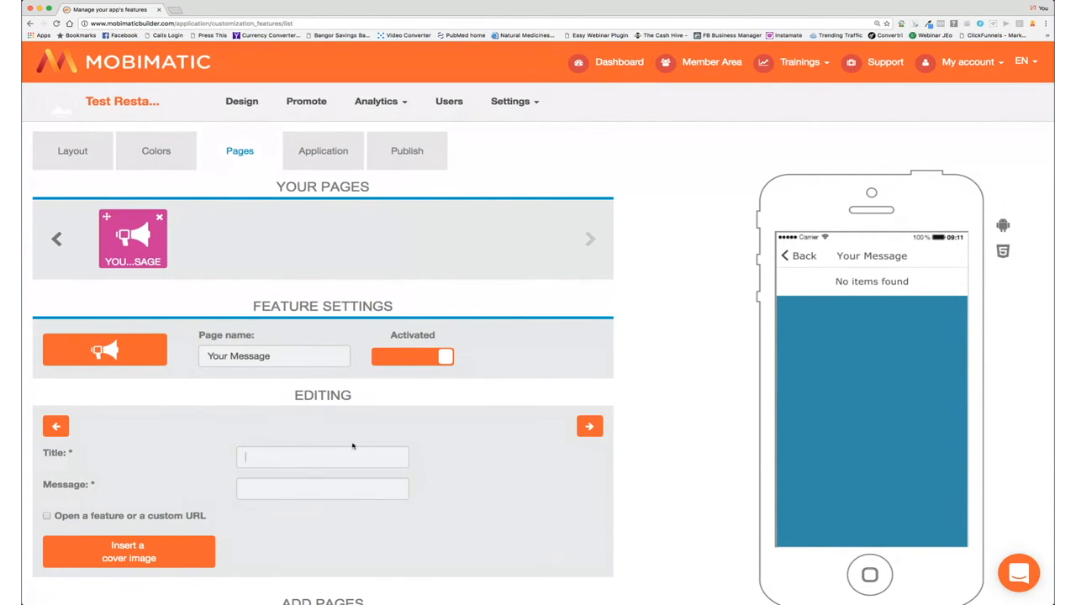
pyautogui.scroll(-2, 403, 470)
pyautogui.scroll(1, 416, 471)
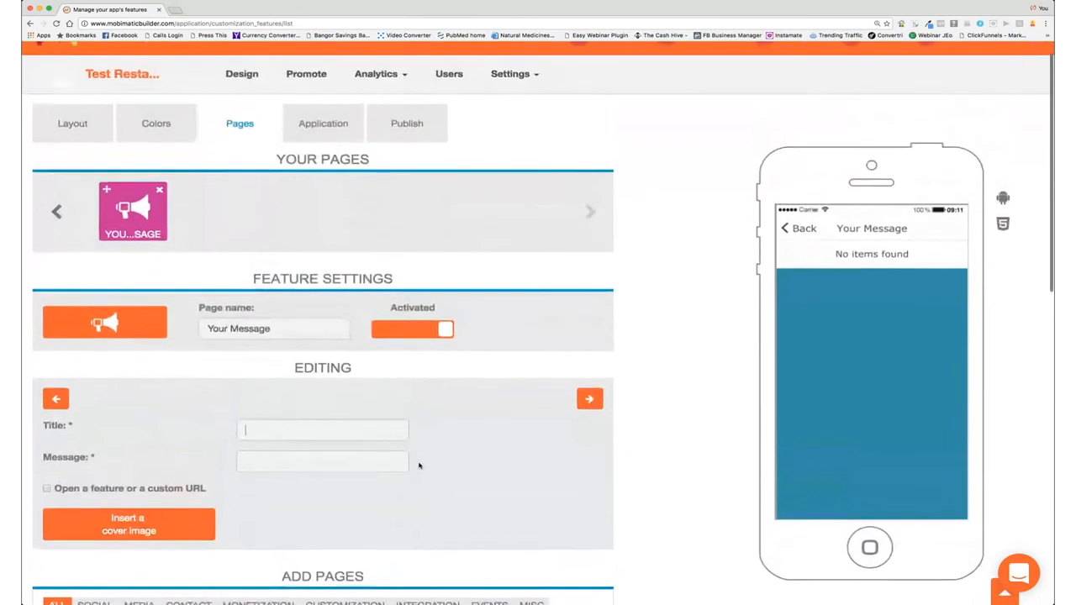
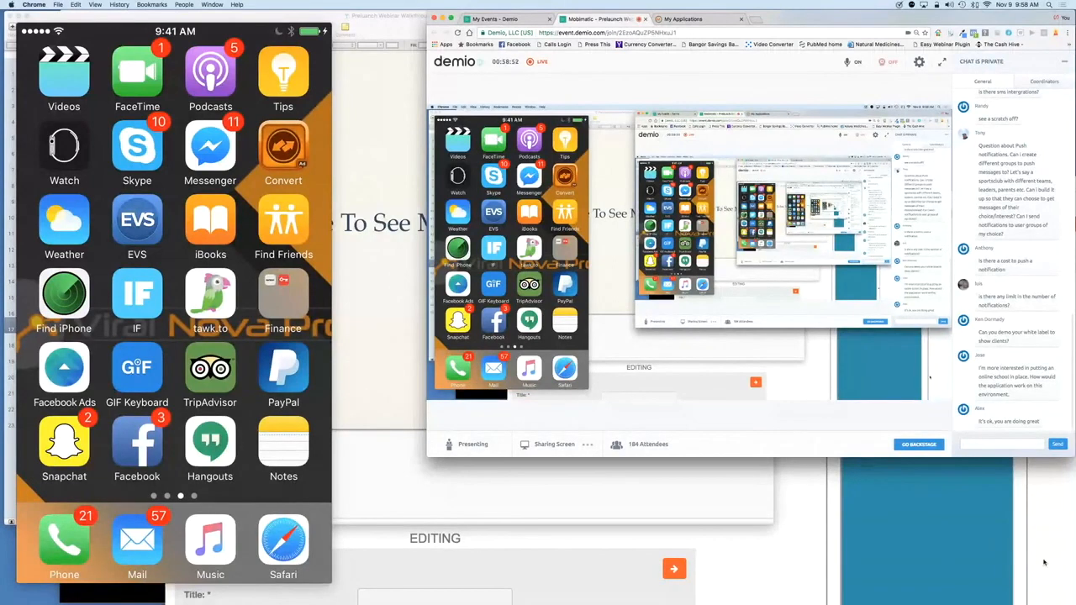
# Step: Move the builder window to uncover the iPhone mirror and hide the Demio and Keynote windows
pyautogui.click(1045, 562)
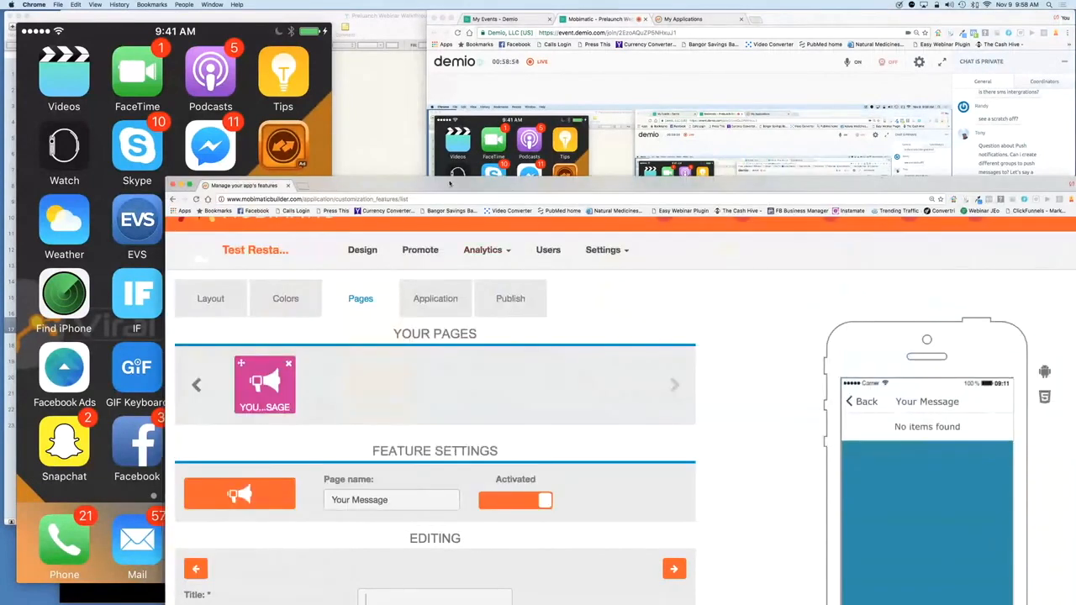
pyautogui.moveTo(453, 185); pyautogui.dragTo(659, 237)
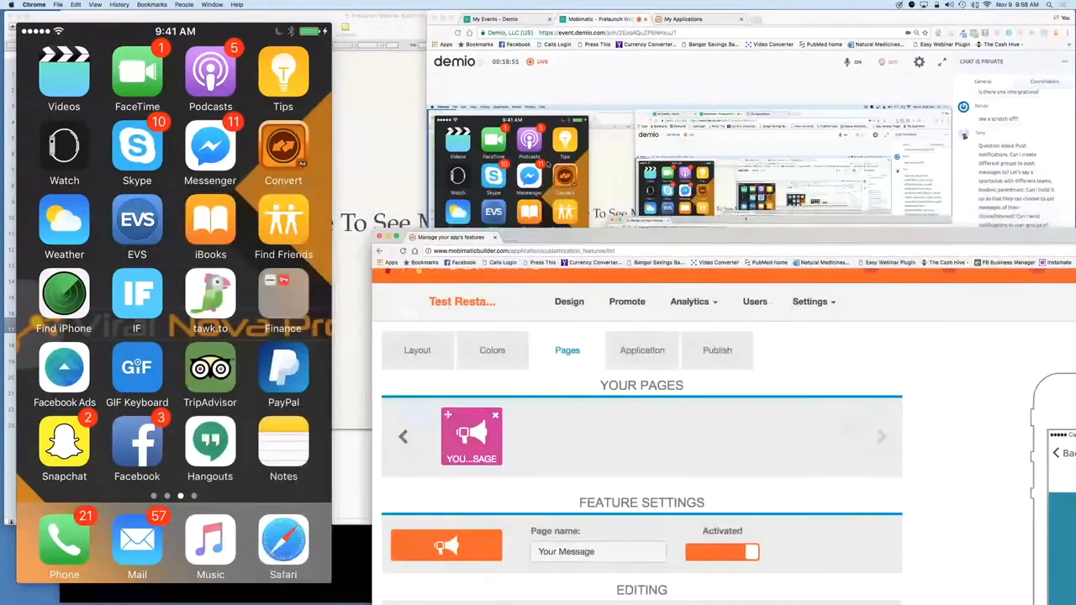
pyautogui.click(442, 19)
pyautogui.doubleClick(661, 23)
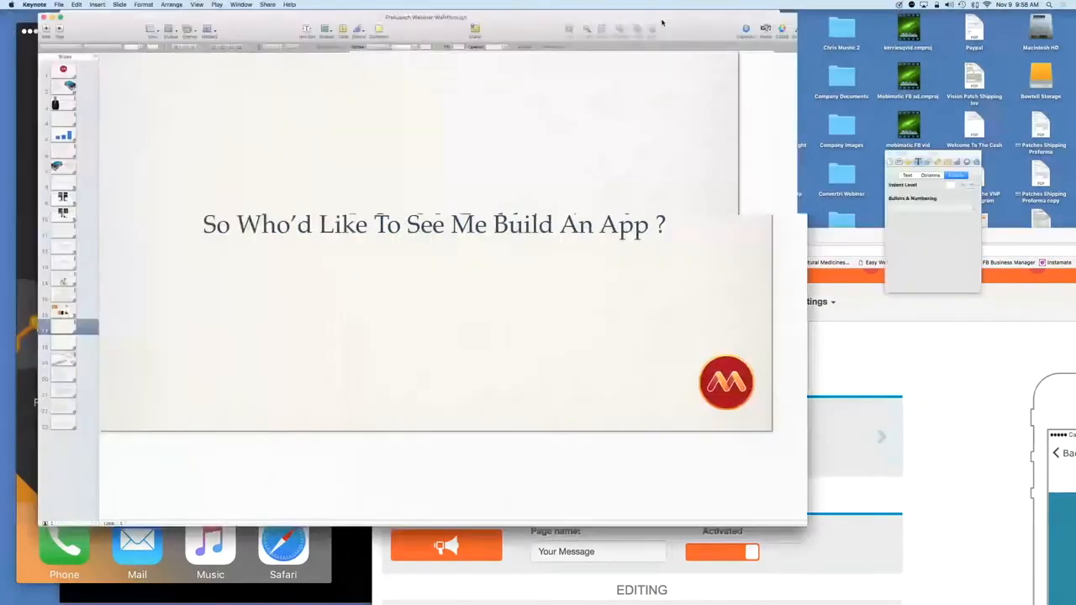
pyautogui.click(142, 65)
pyautogui.moveTo(446, 19); pyautogui.dragTo(732, 15)
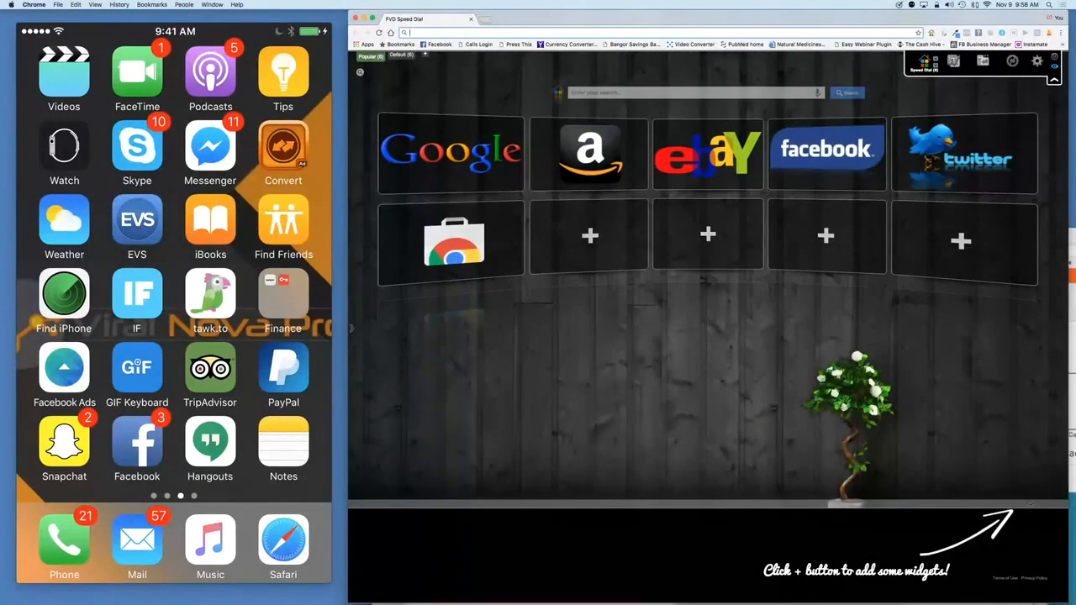
# Step: Park the speed-dial window on the left and list the overflow bookmarks
pyautogui.moveTo(938, 602)
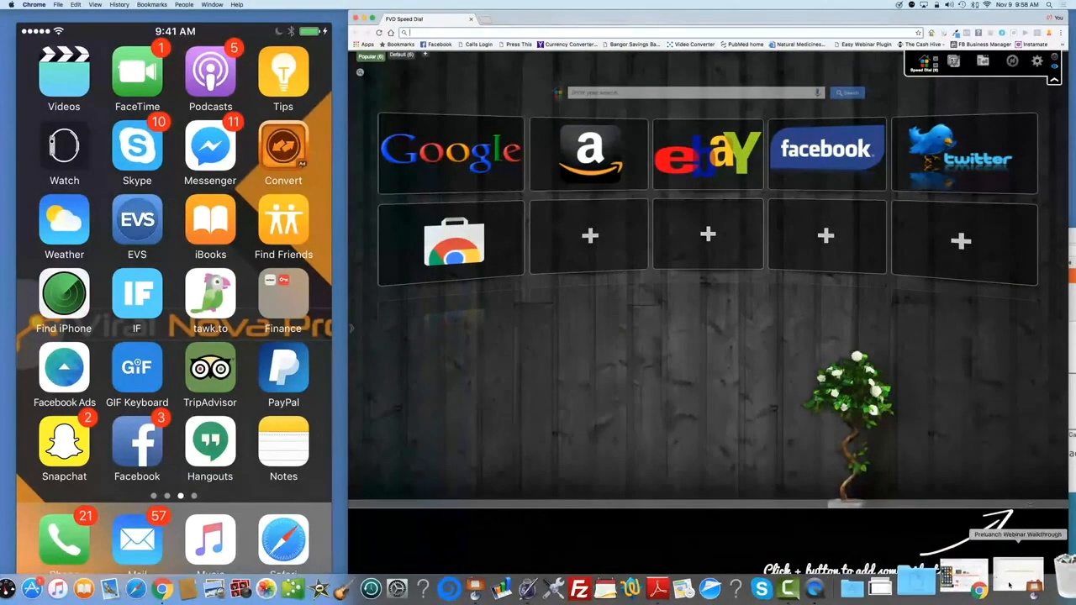
pyautogui.click(991, 586)
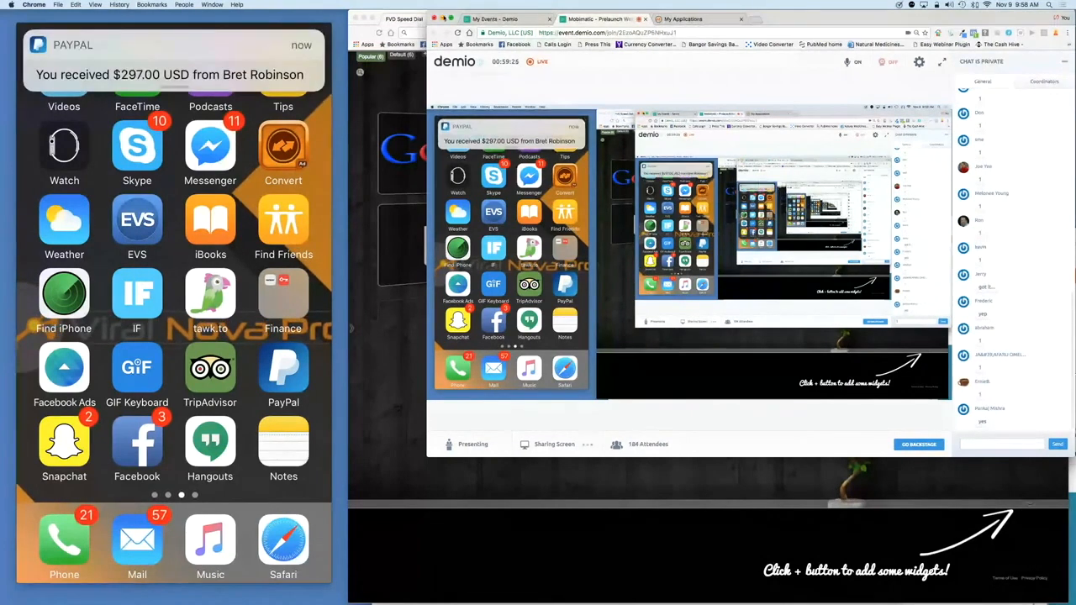
pyautogui.click(444, 18)
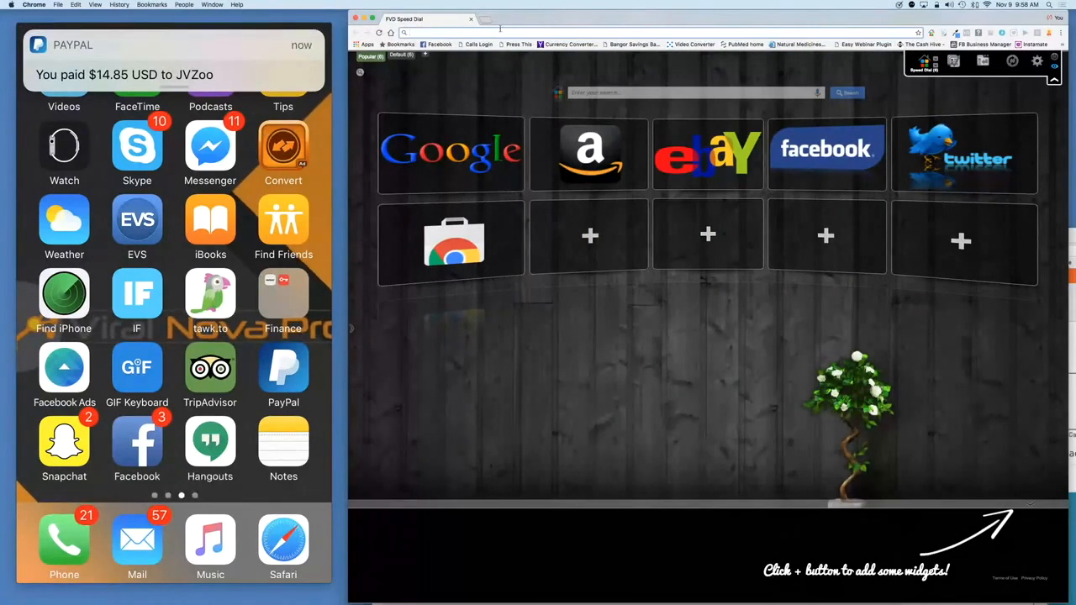
pyautogui.moveTo(489, 25); pyautogui.dragTo(161, 25)
pyautogui.click(737, 44)
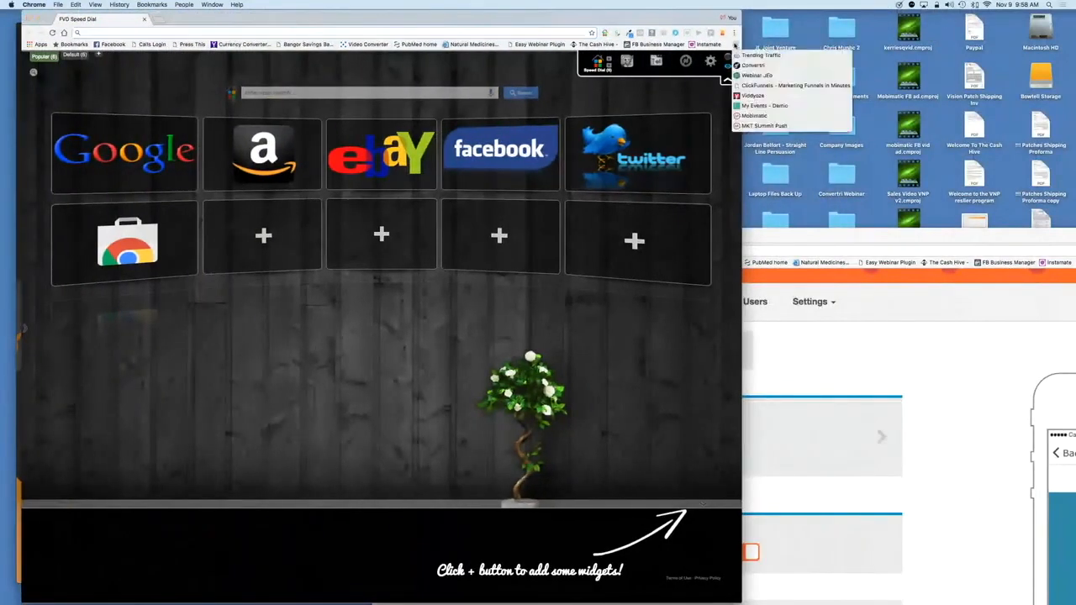
# Step: Open the UK Marketing Summit app's Pages from the Mobimatic dashboard and view the Attendees settings
pyautogui.click(761, 115)
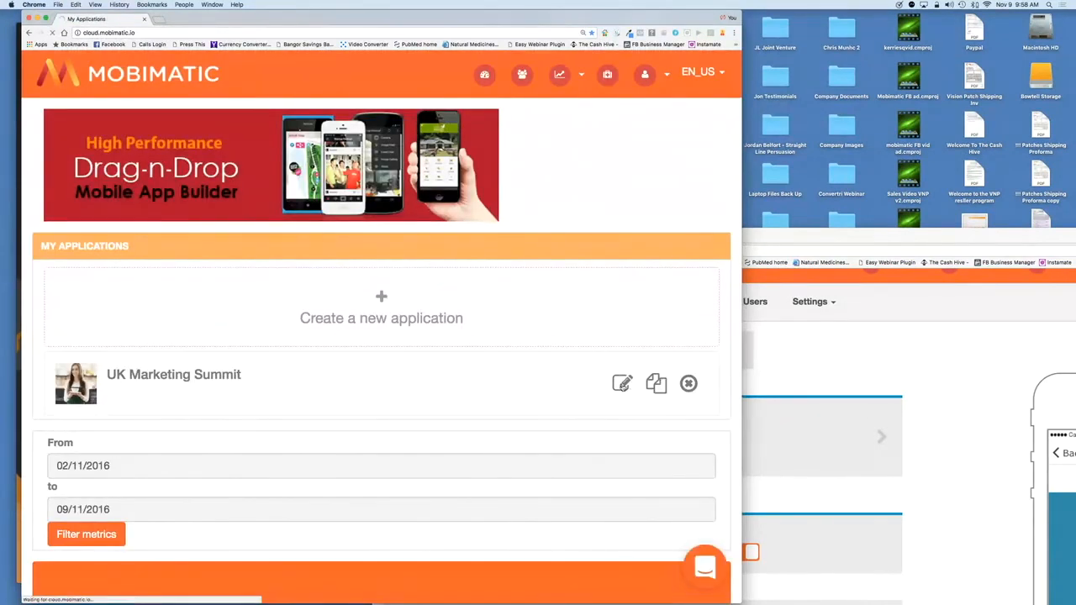
pyautogui.click(622, 383)
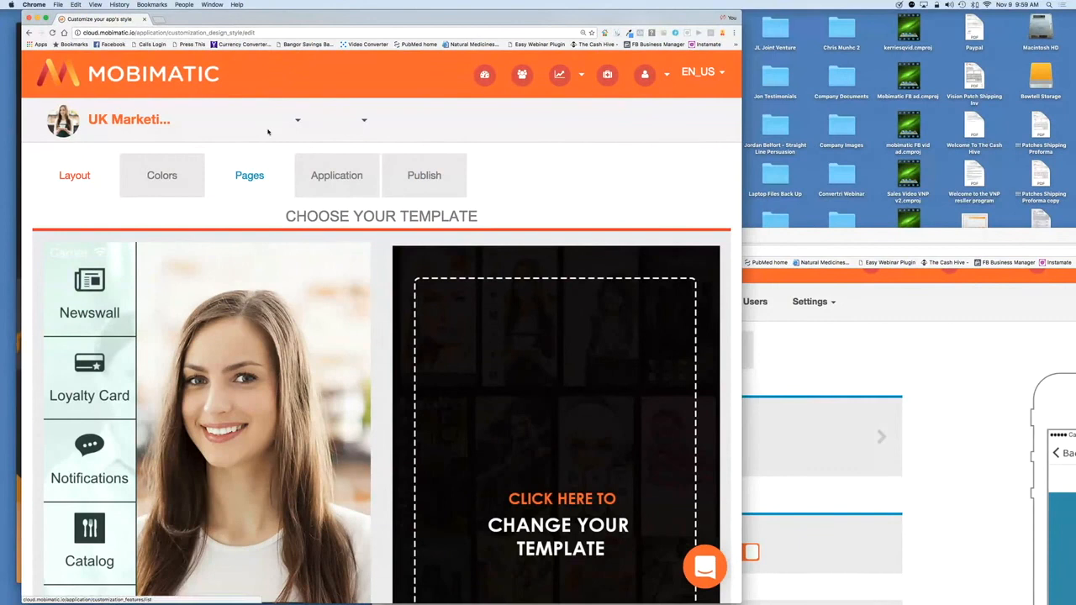
pyautogui.click(256, 180)
pyautogui.click(257, 180)
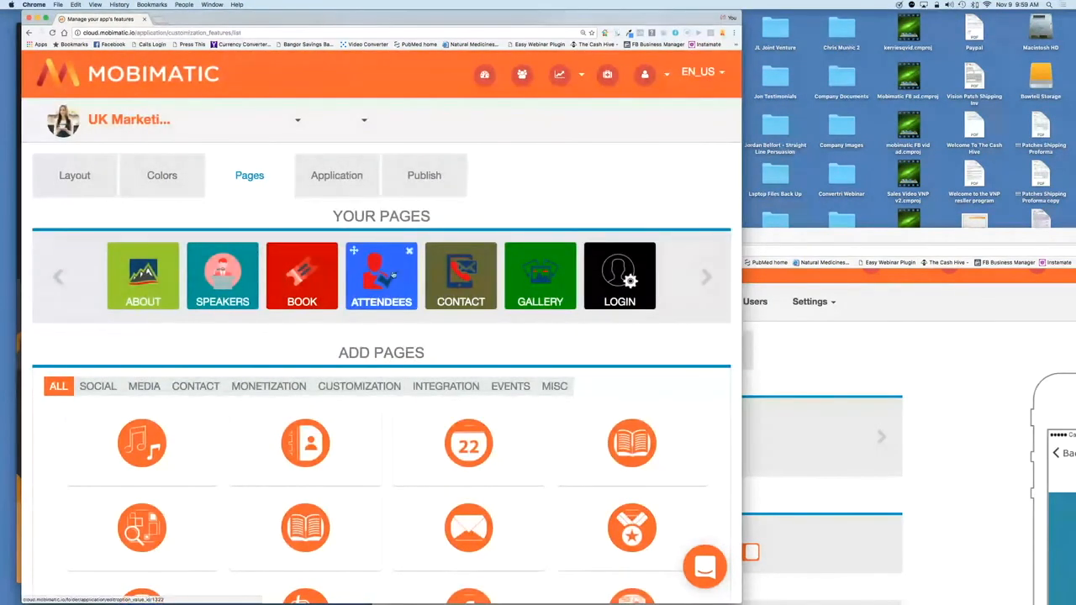
pyautogui.click(386, 280)
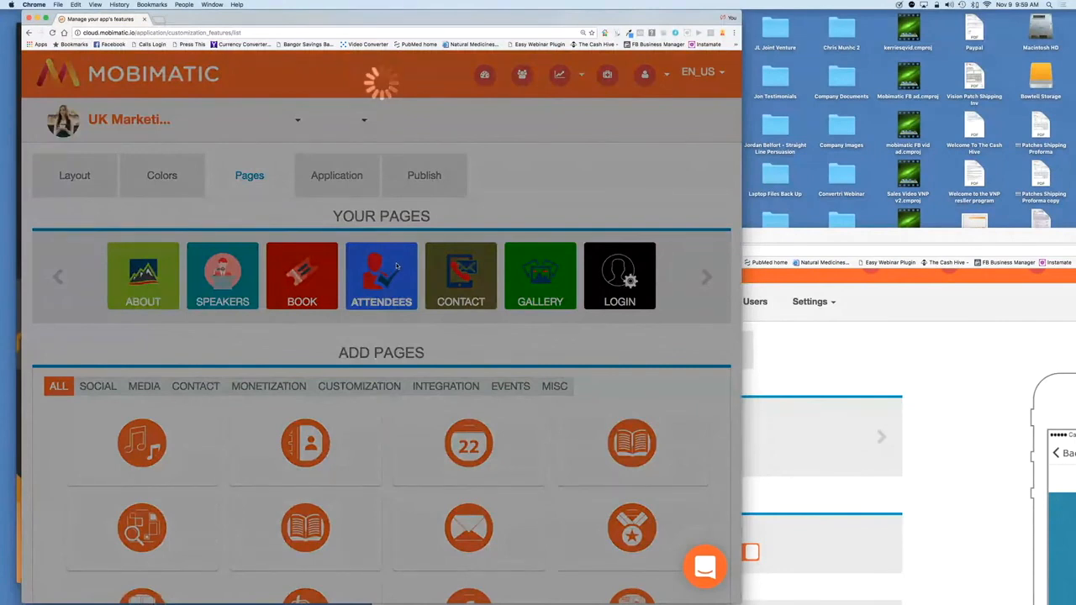
pyautogui.moveTo(318, 16); pyautogui.dragTo(380, 18)
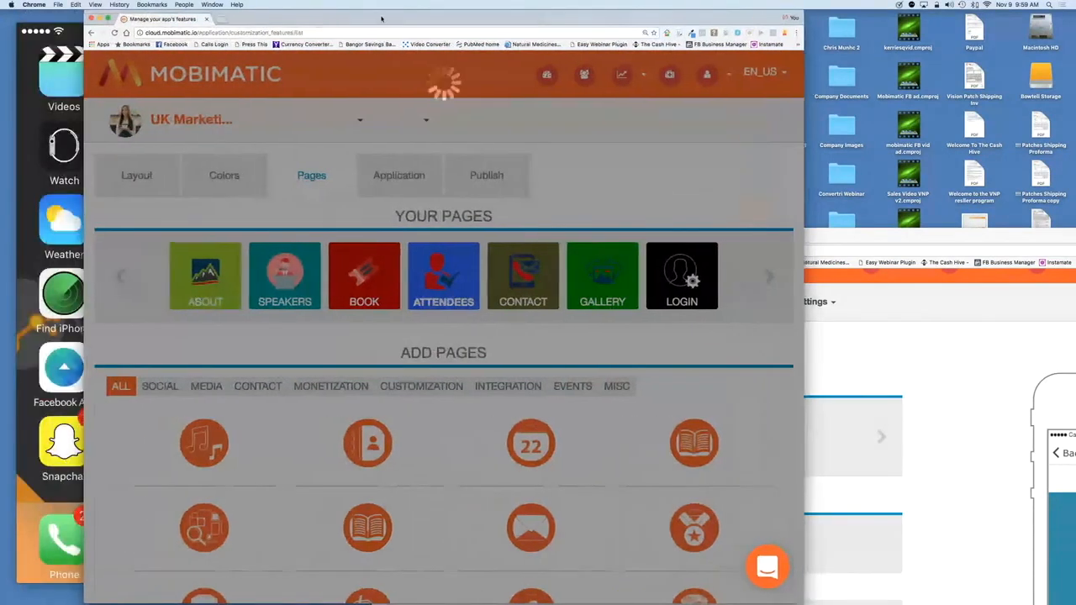
pyautogui.scroll(-3, 417, 461)
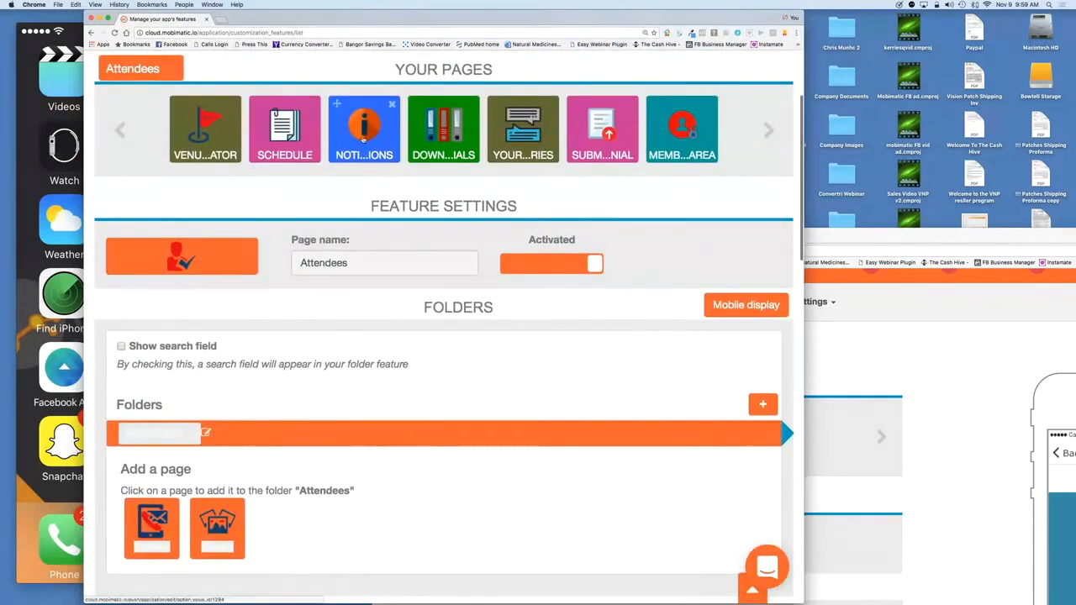
# Step: Compose a new notification titled 'Test' with message 'This is a test how is the webianr'
pyautogui.click(362, 160)
pyautogui.scroll(-2, 412, 317)
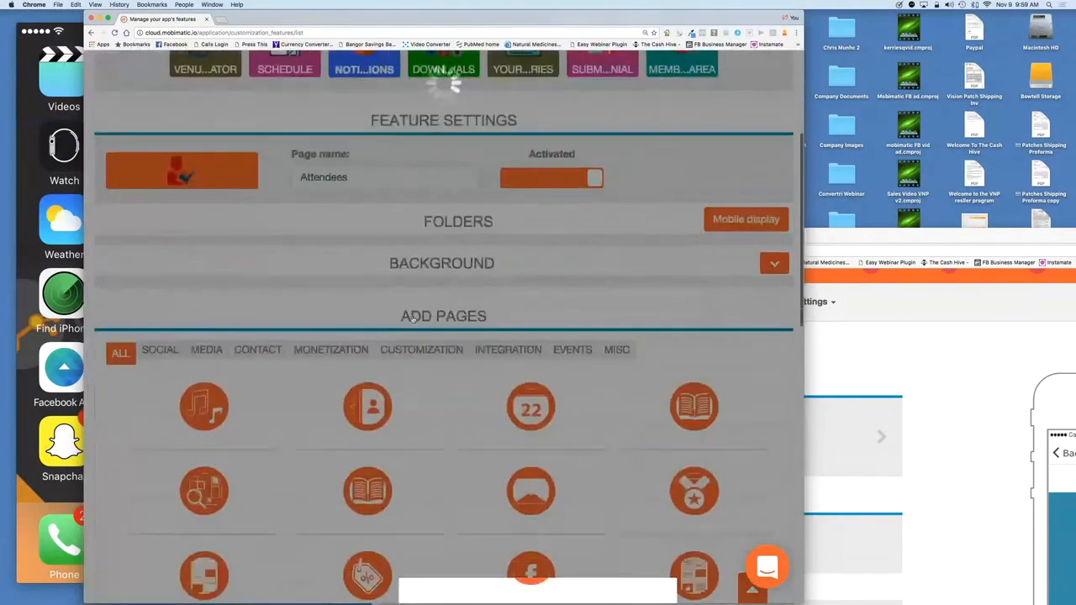
pyautogui.scroll(1, 413, 318)
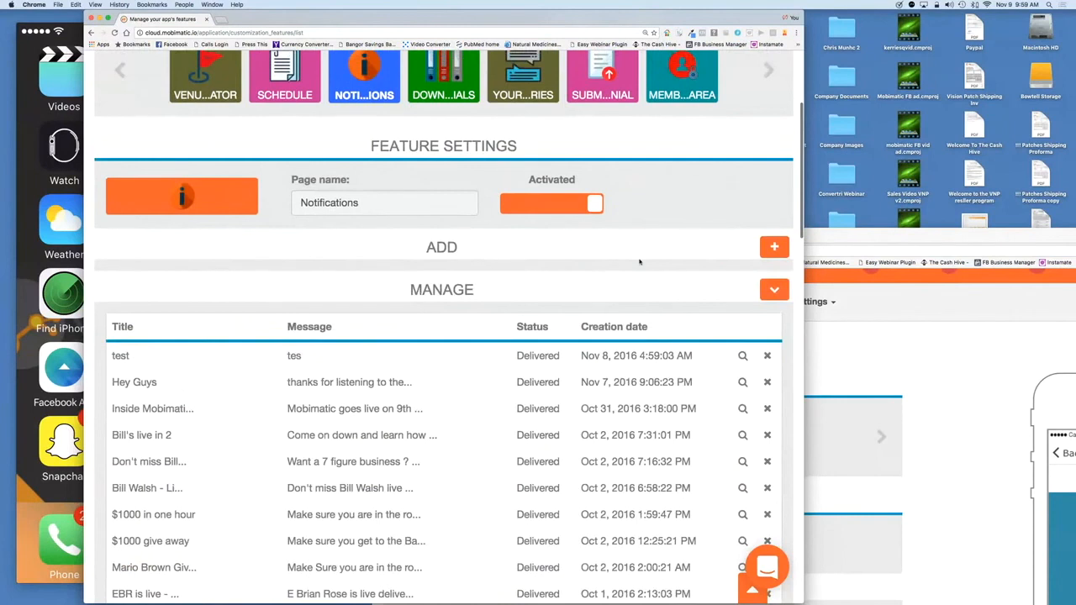
pyautogui.click(775, 247)
pyautogui.click(401, 309)
pyautogui.write('Test')
pyautogui.click(389, 348)
pyautogui.write('This is')
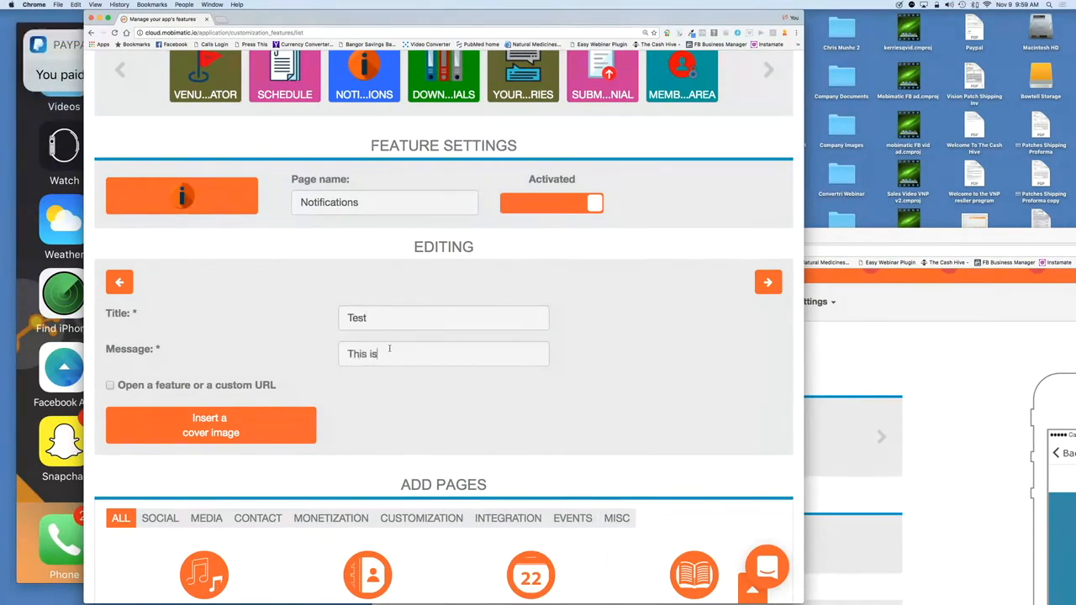
pyautogui.write(' a test how is the webianr')
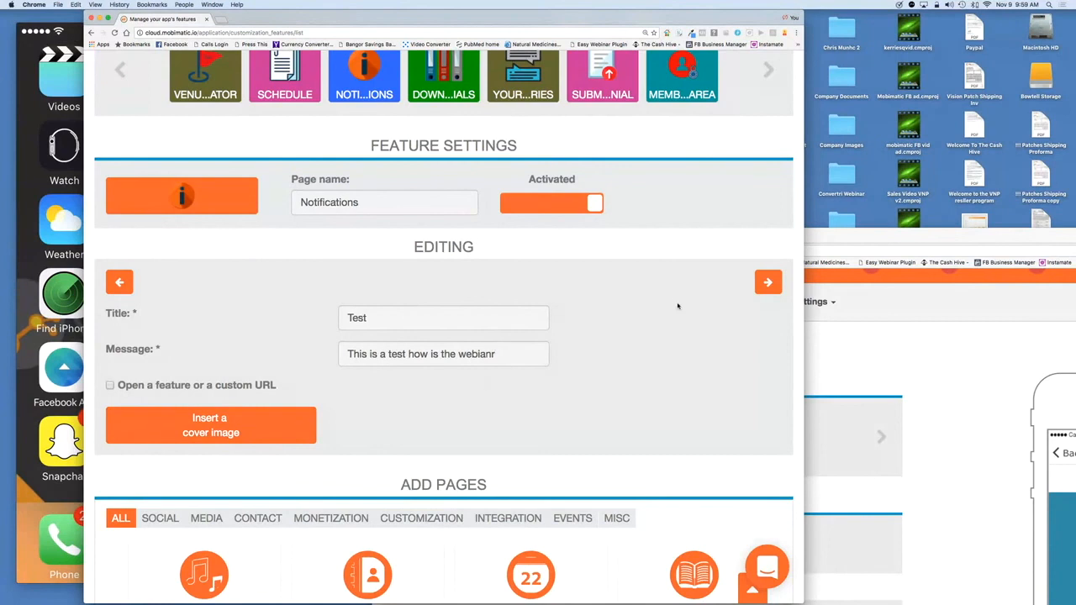
# Step: Send it to all users right now, saving it to the queue
pyautogui.click(767, 283)
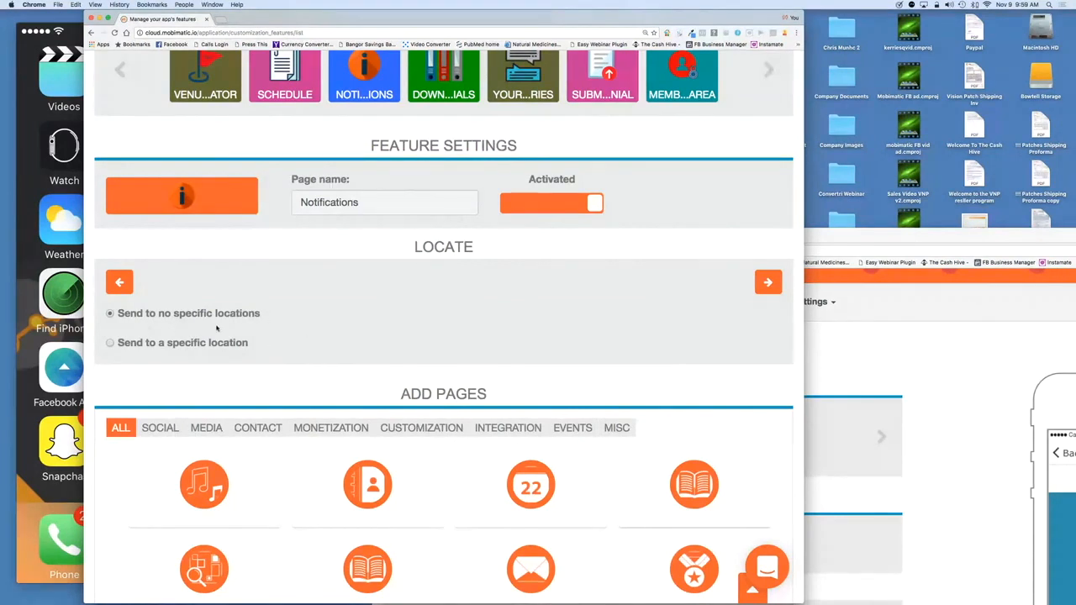
pyautogui.click(768, 282)
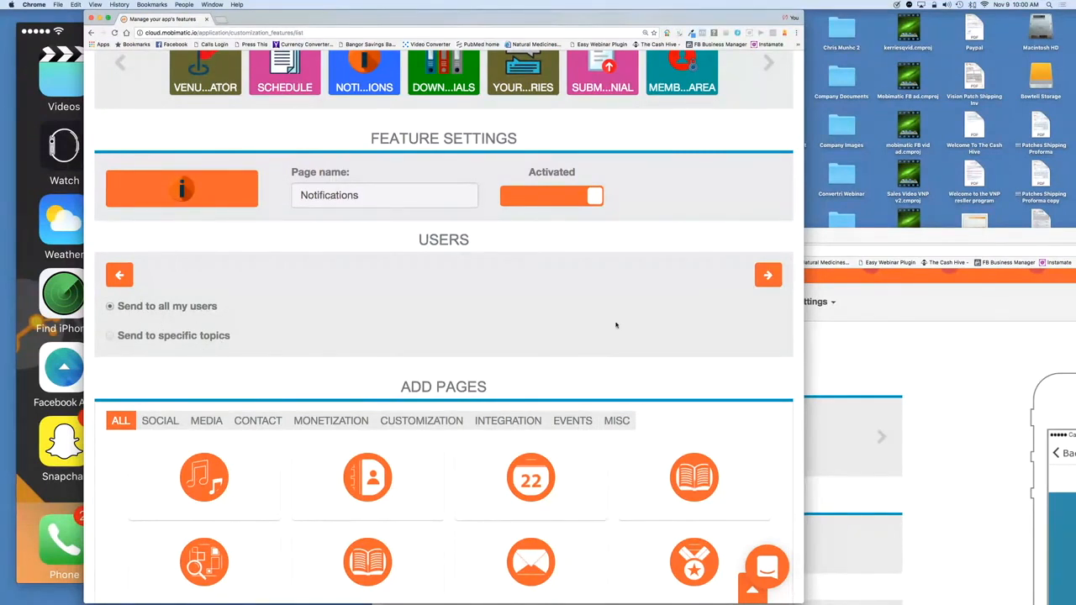
pyautogui.click(768, 274)
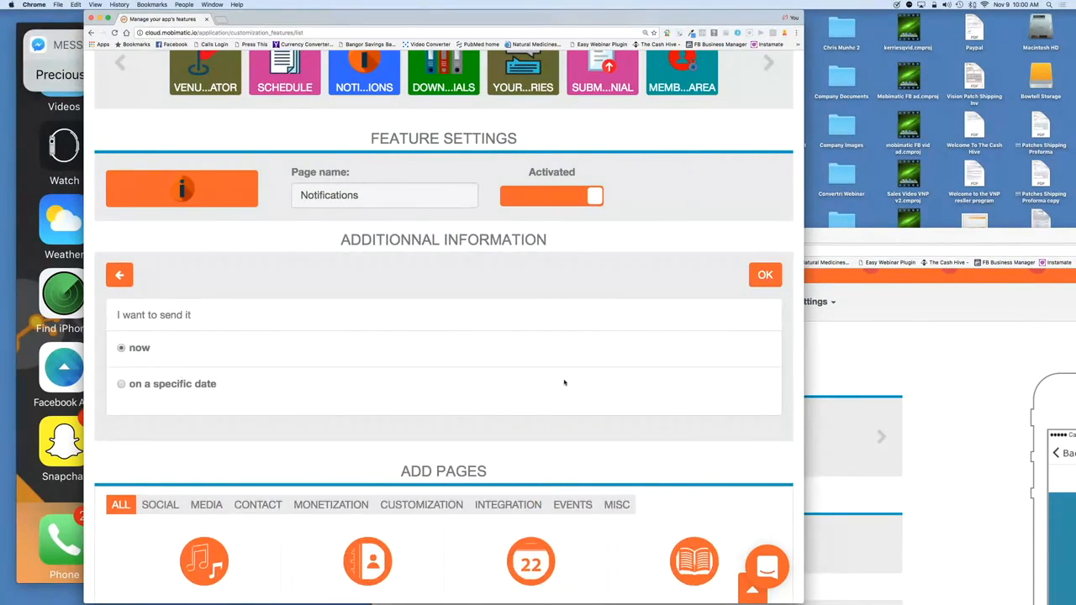
pyautogui.click(767, 275)
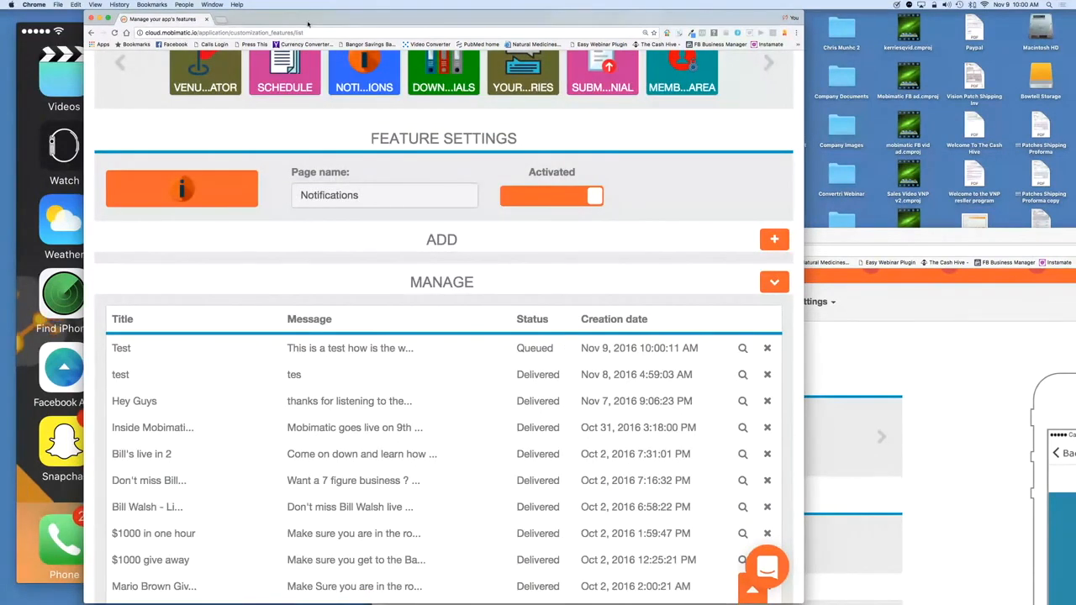
# Step: Arrange the builder windows beside the iPhone mirror and reload the Mobimatic Pages view
pyautogui.moveTo(114, 18); pyautogui.dragTo(334, 18)
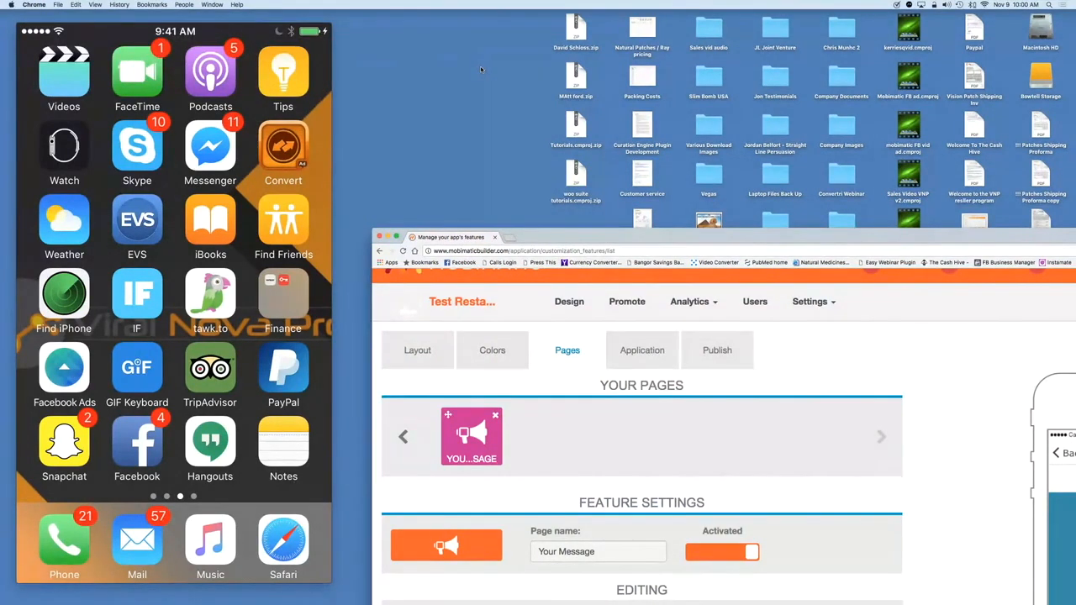
pyautogui.moveTo(554, 236); pyautogui.dragTo(504, 18)
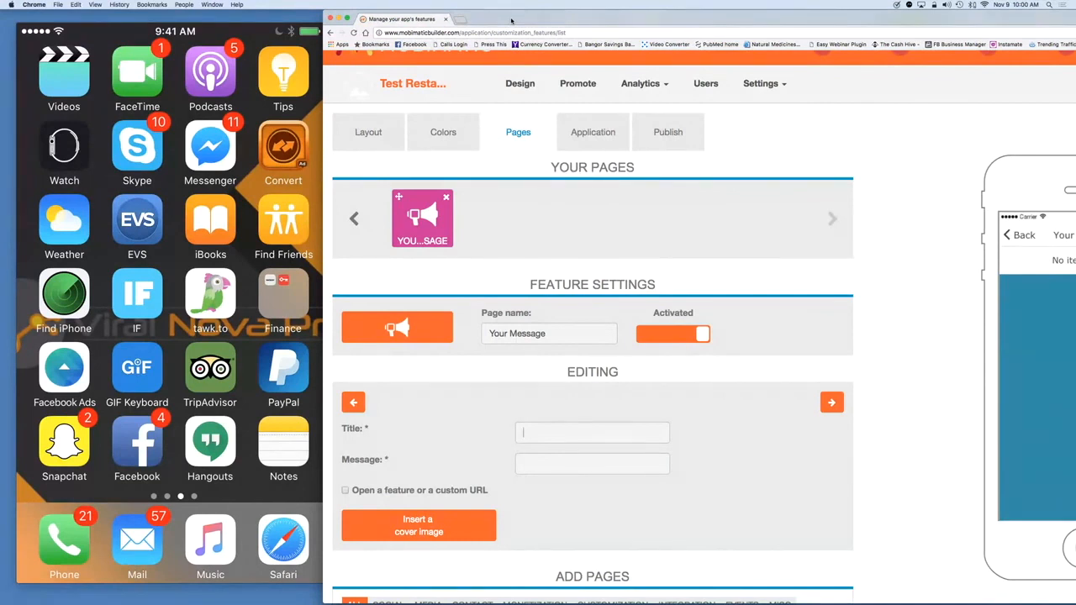
pyautogui.moveTo(511, 21); pyautogui.dragTo(547, 30)
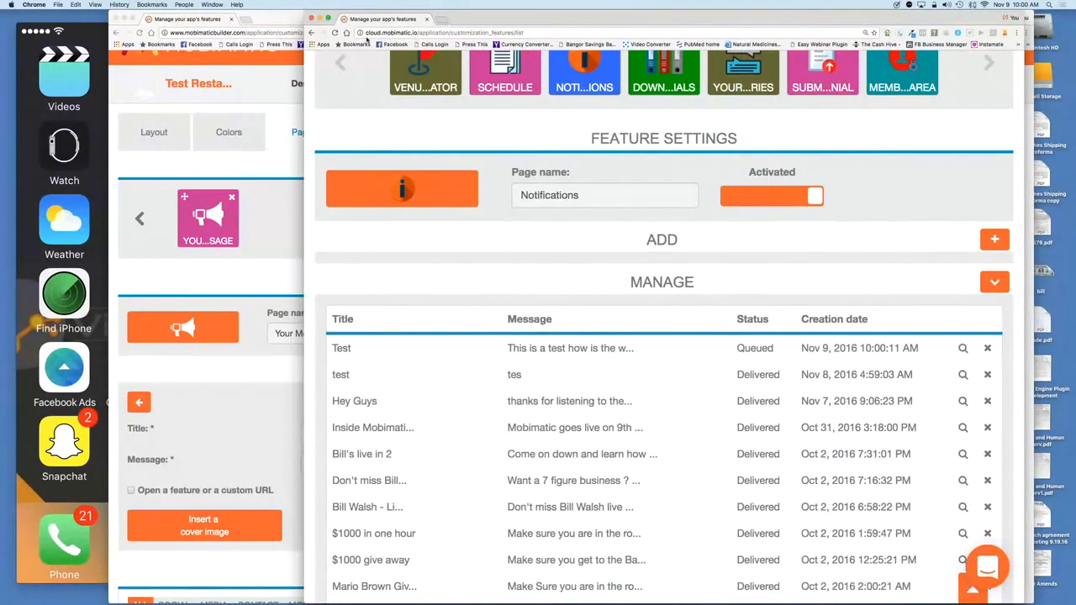
pyautogui.click(335, 32)
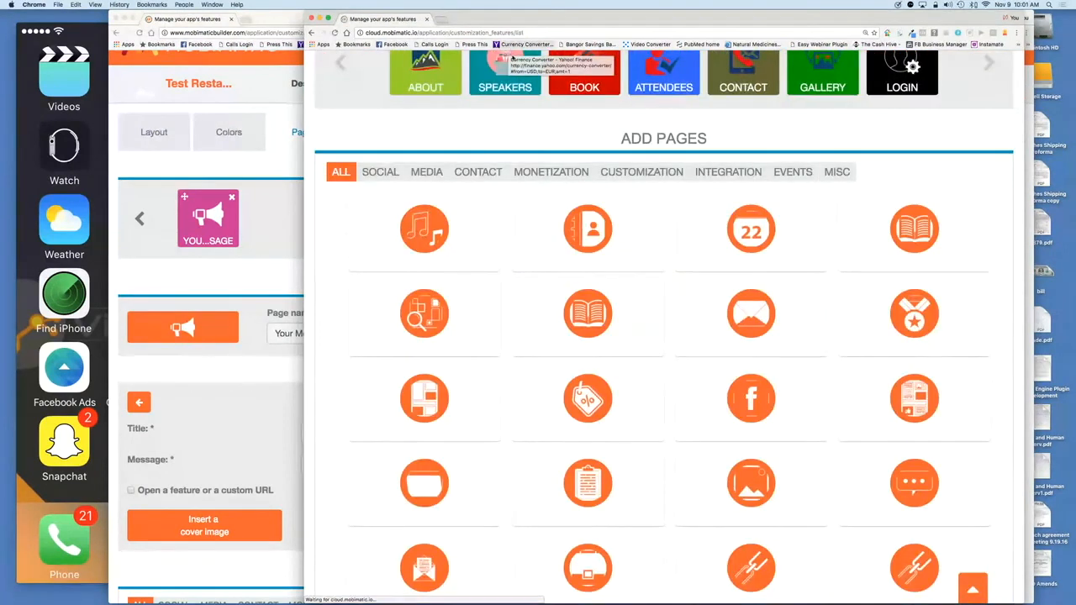
pyautogui.scroll(3, 731, 215)
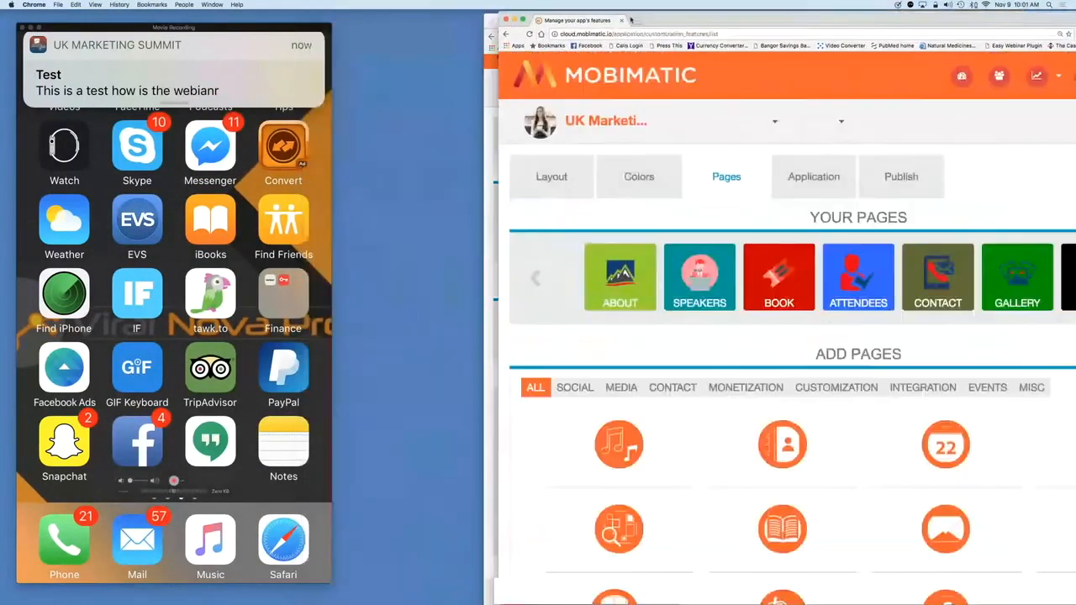
pyautogui.moveTo(632, 20); pyautogui.dragTo(635, 21)
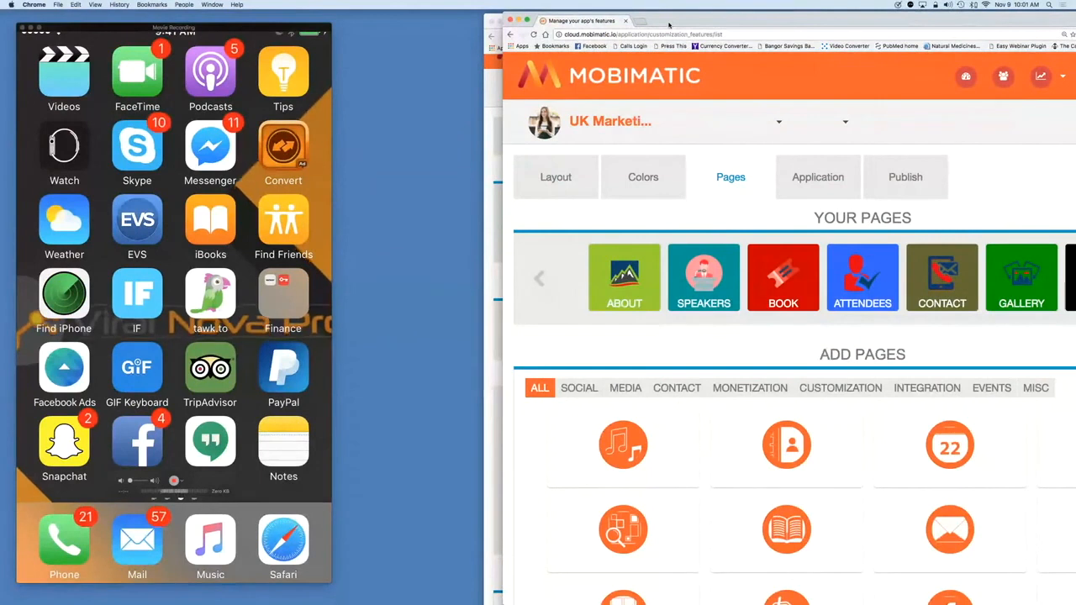